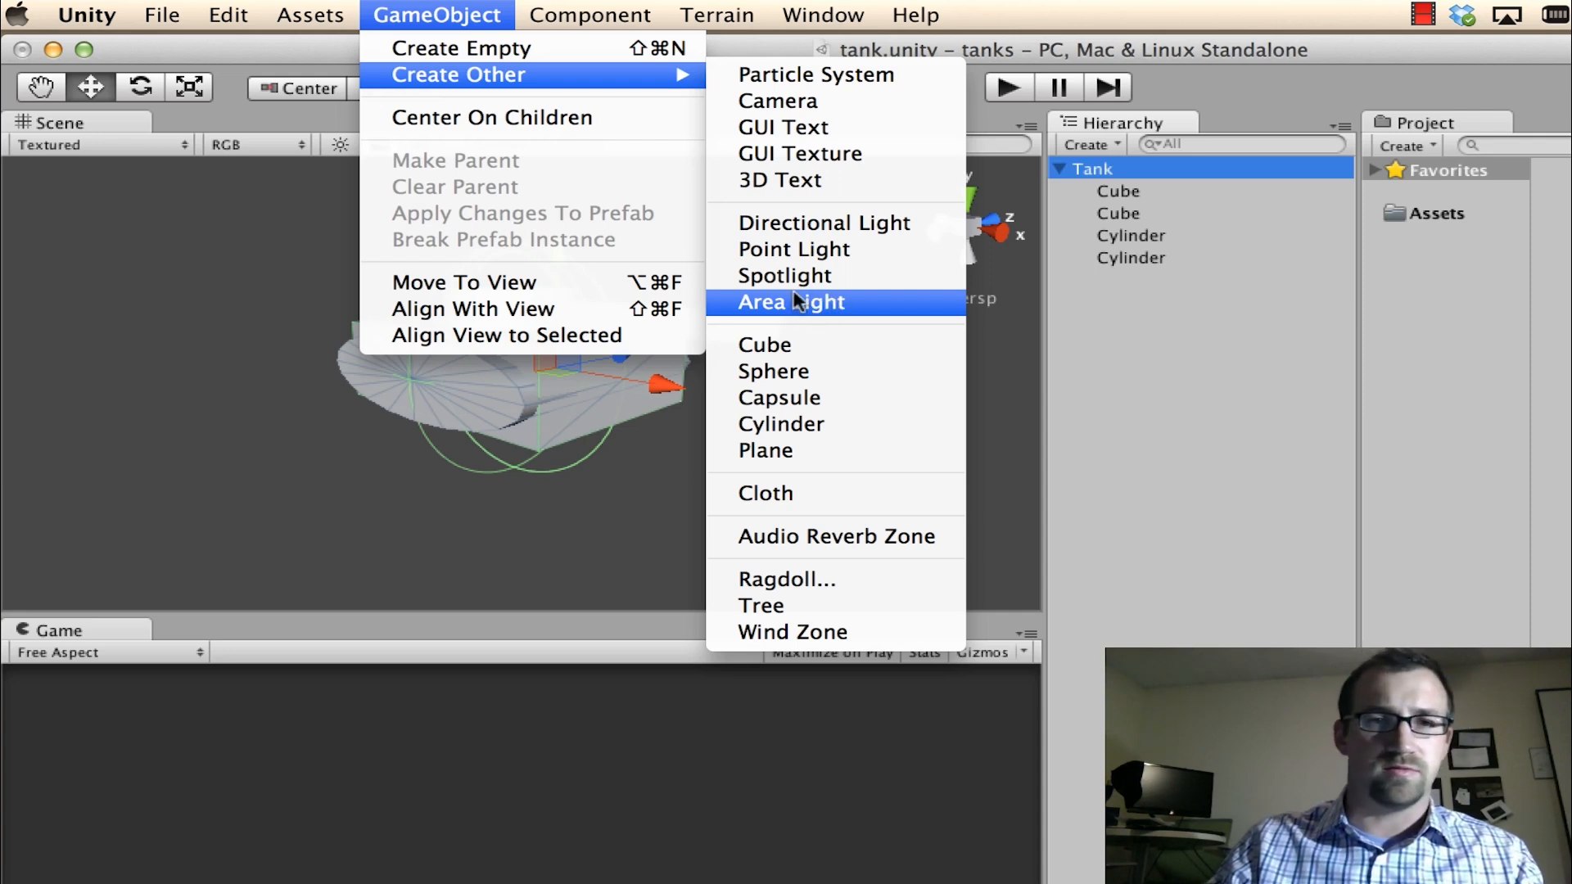
Add a plane to the scene and lower it beneath the tank, to about Y 0.77
left_click(722, 429)
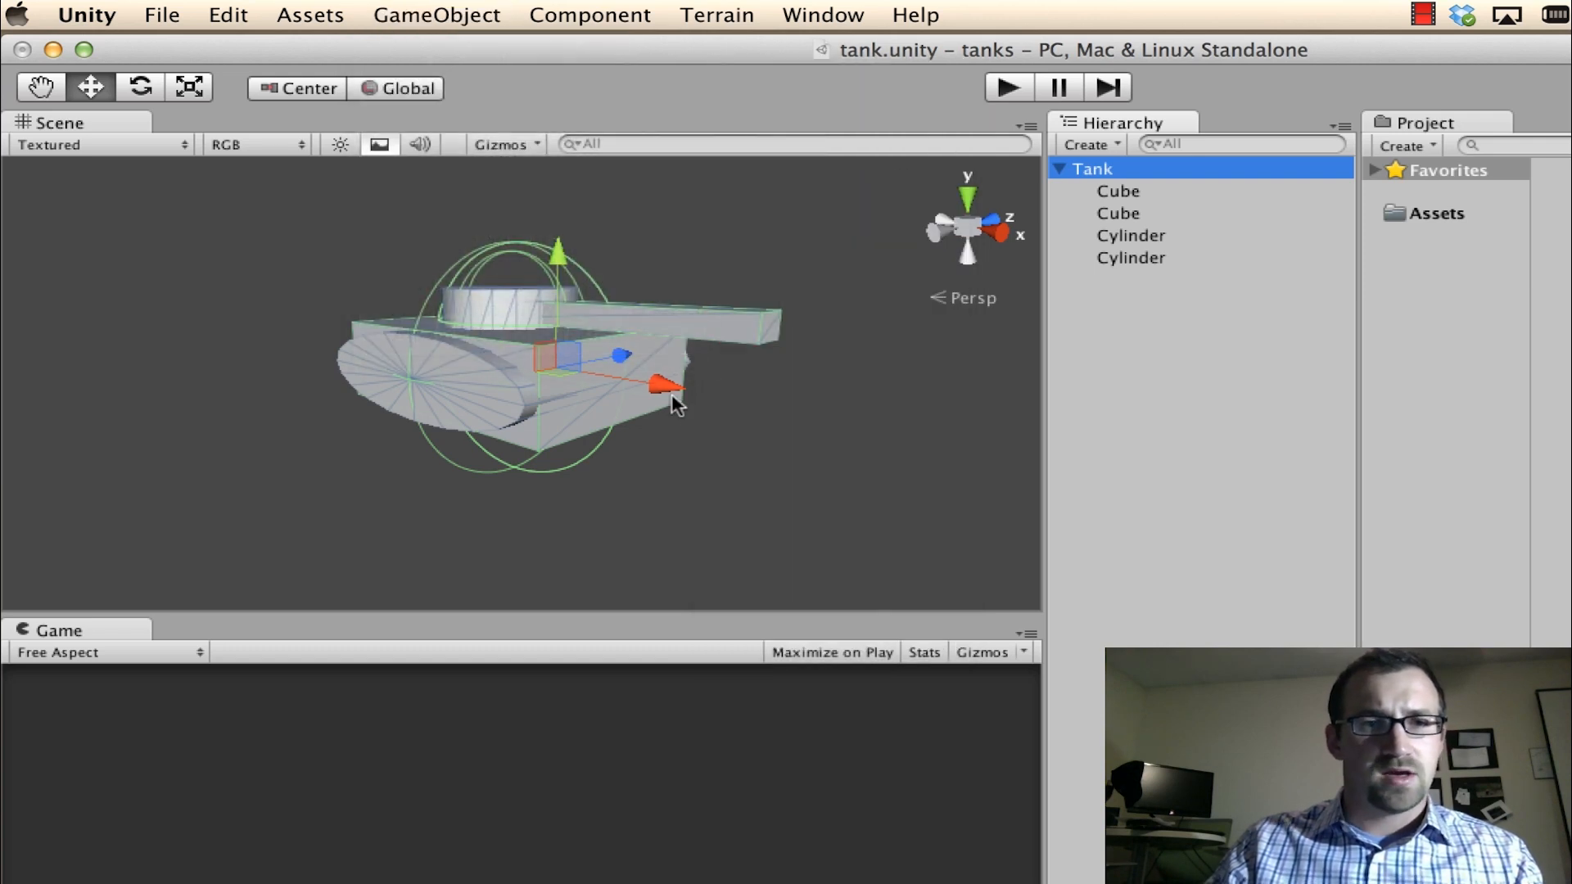
scroll(642, 241, "up", 2)
scroll(631, 247, "down", 3)
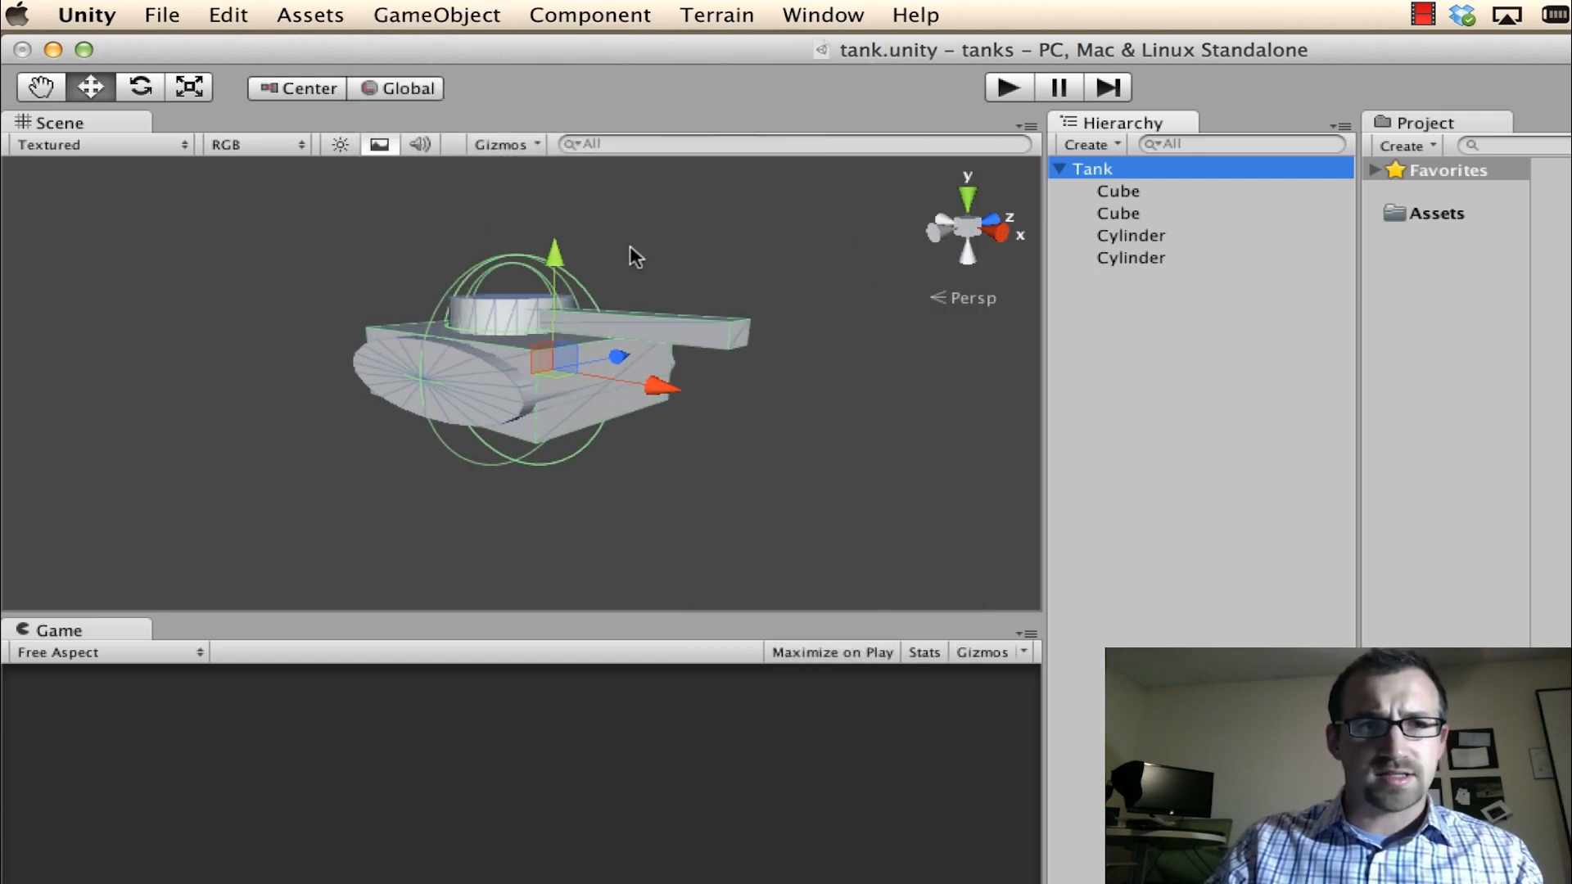
mouse_move(670, 244)
right_mouse_down()
mouse_move(691, 287)
mouse_move(678, 231)
right_mouse_up()
left_click(940, 326)
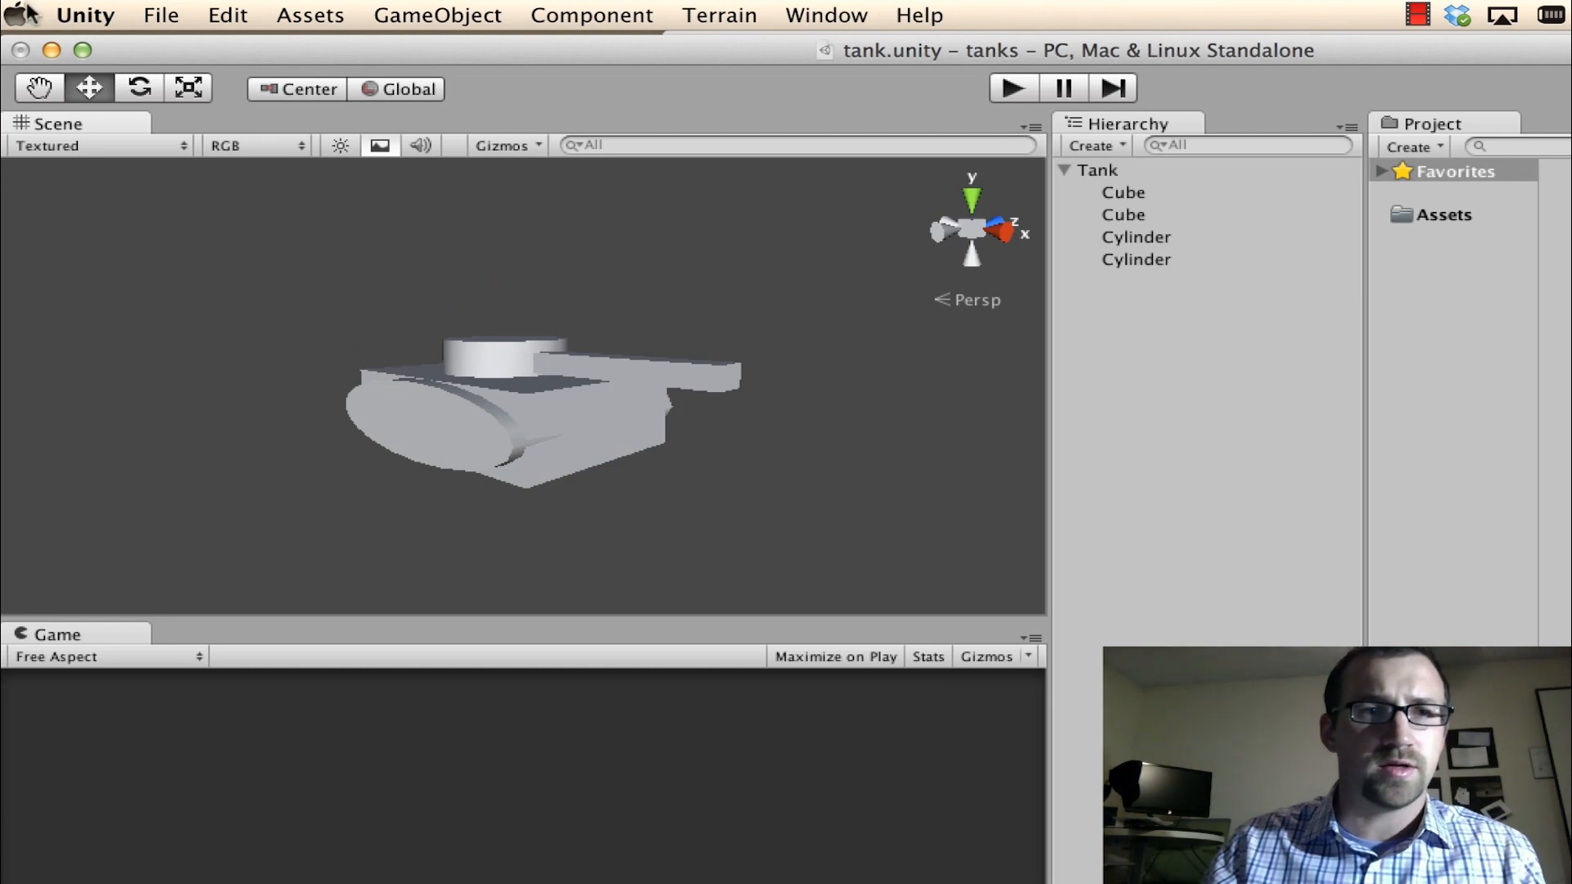
left_click(409, 14)
mouse_move(514, 82)
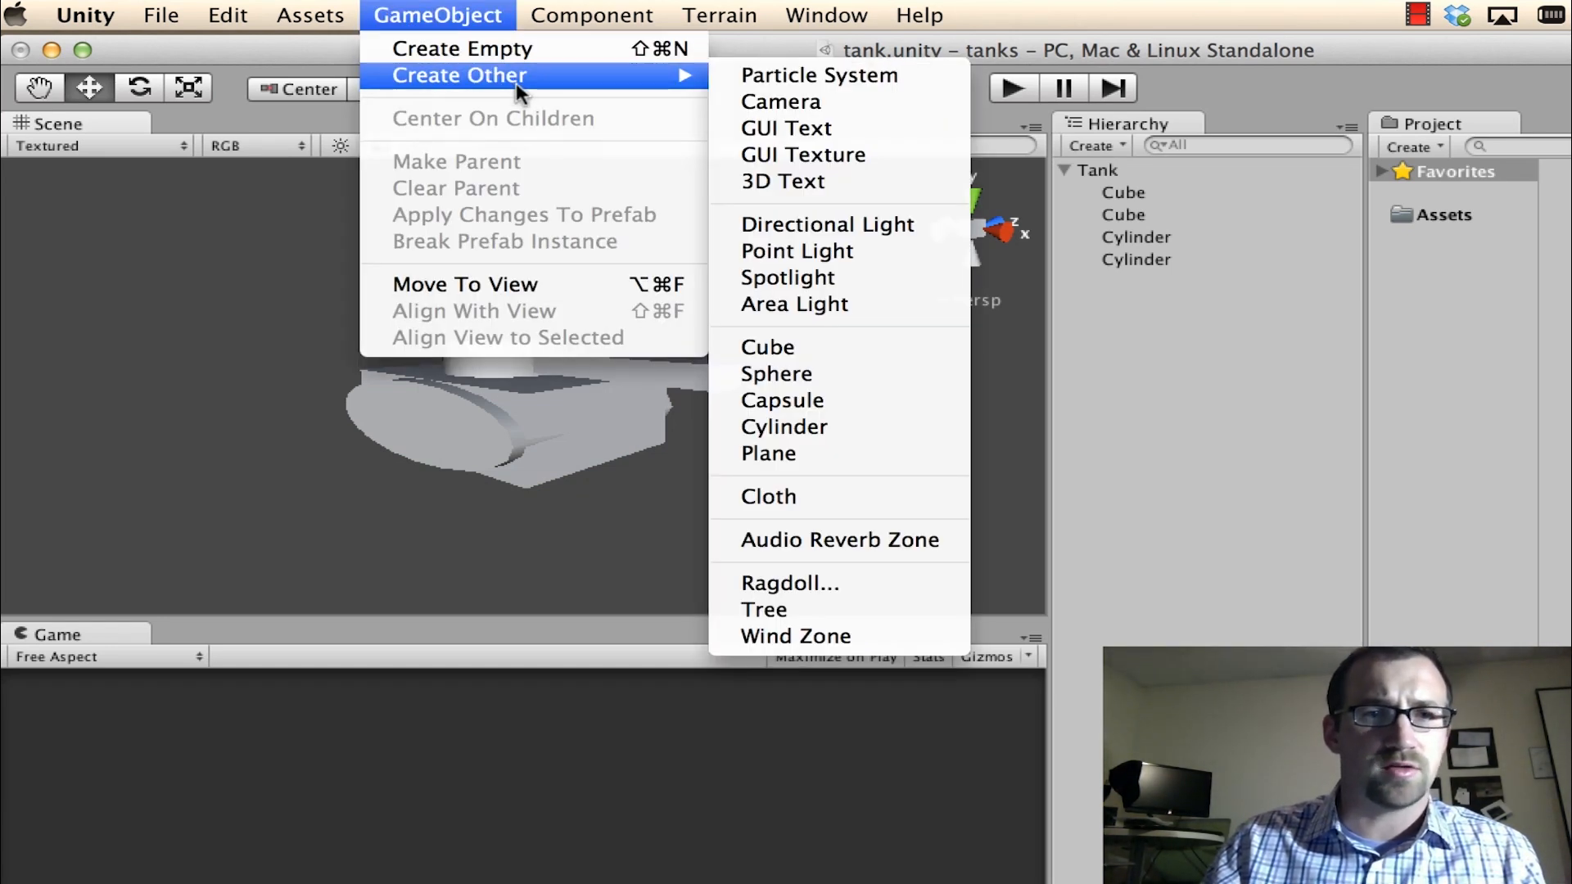
left_click(770, 455)
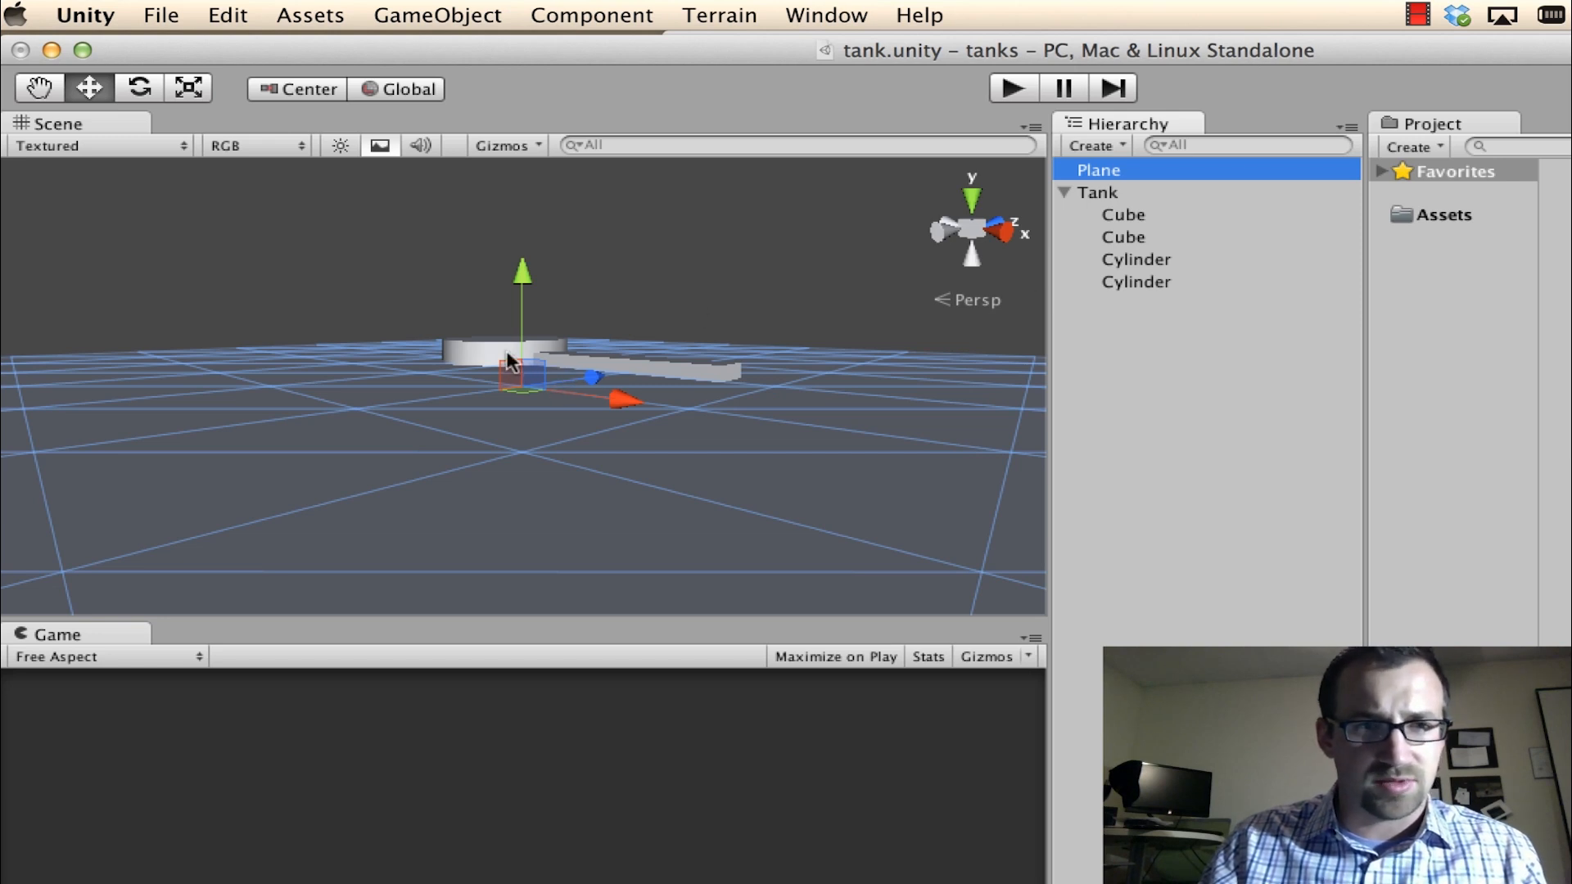
left_click_drag(523, 262, 501, 389)
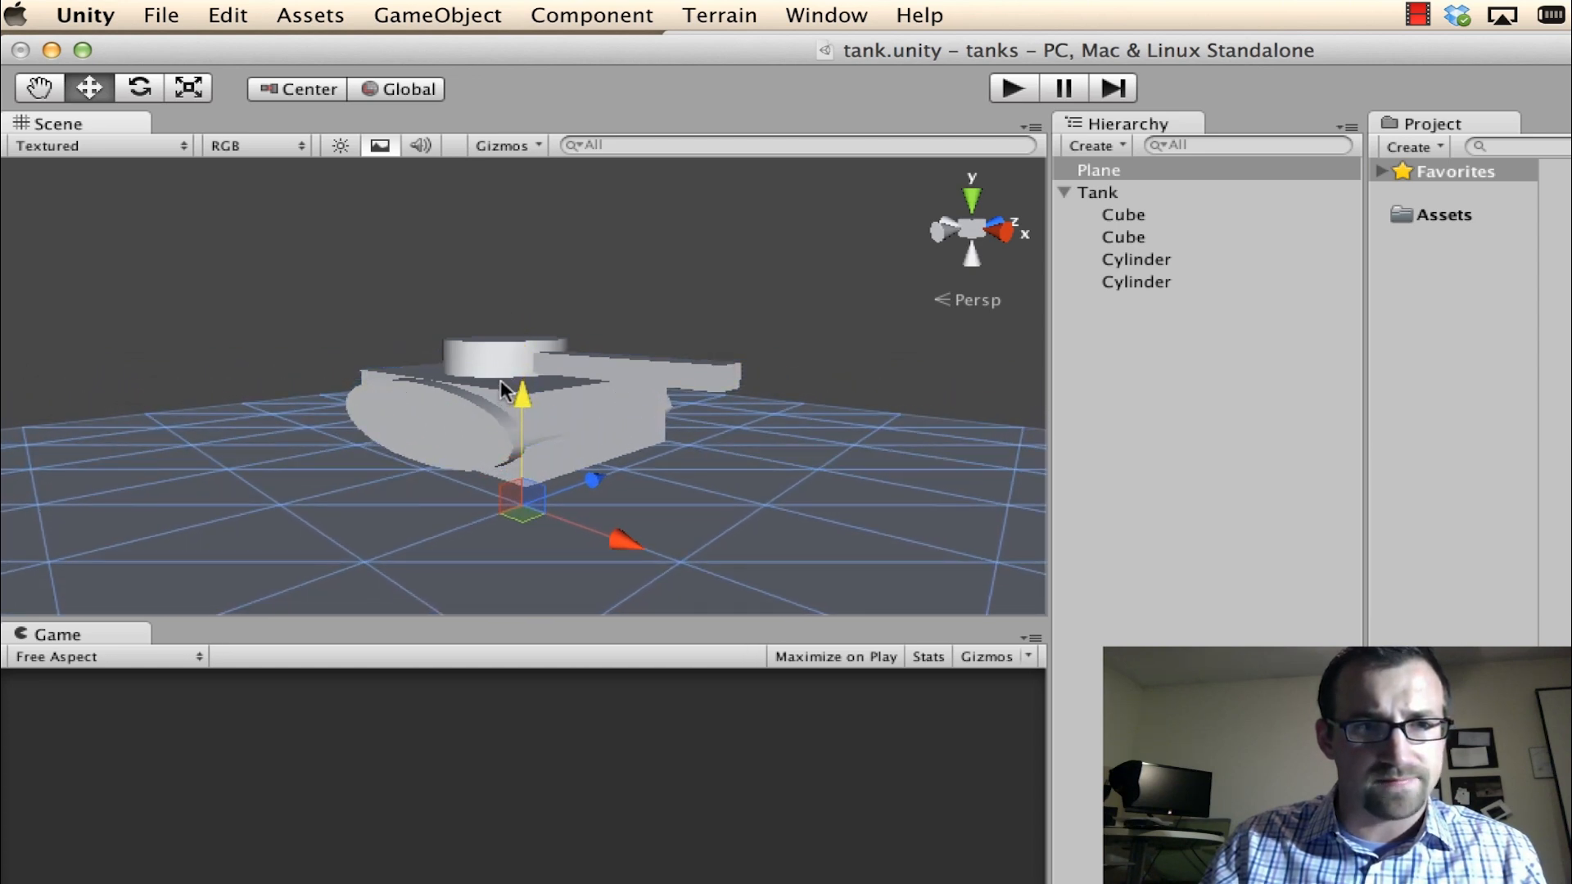
scroll(699, 482, "down", 10)
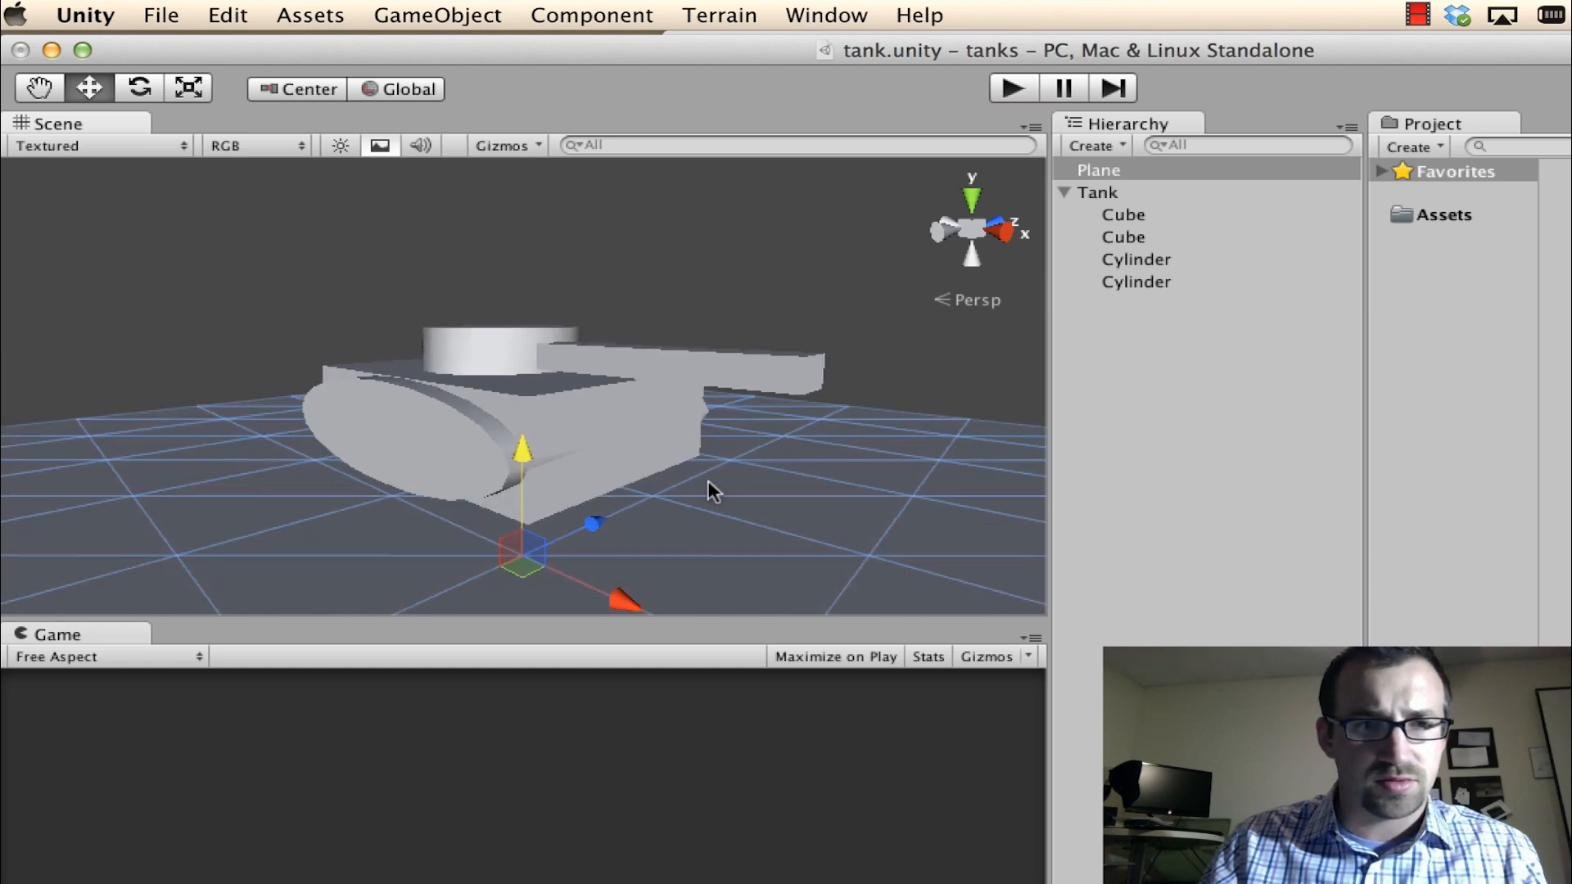
scroll(709, 483, "down", 3)
scroll(709, 483, "up", 6)
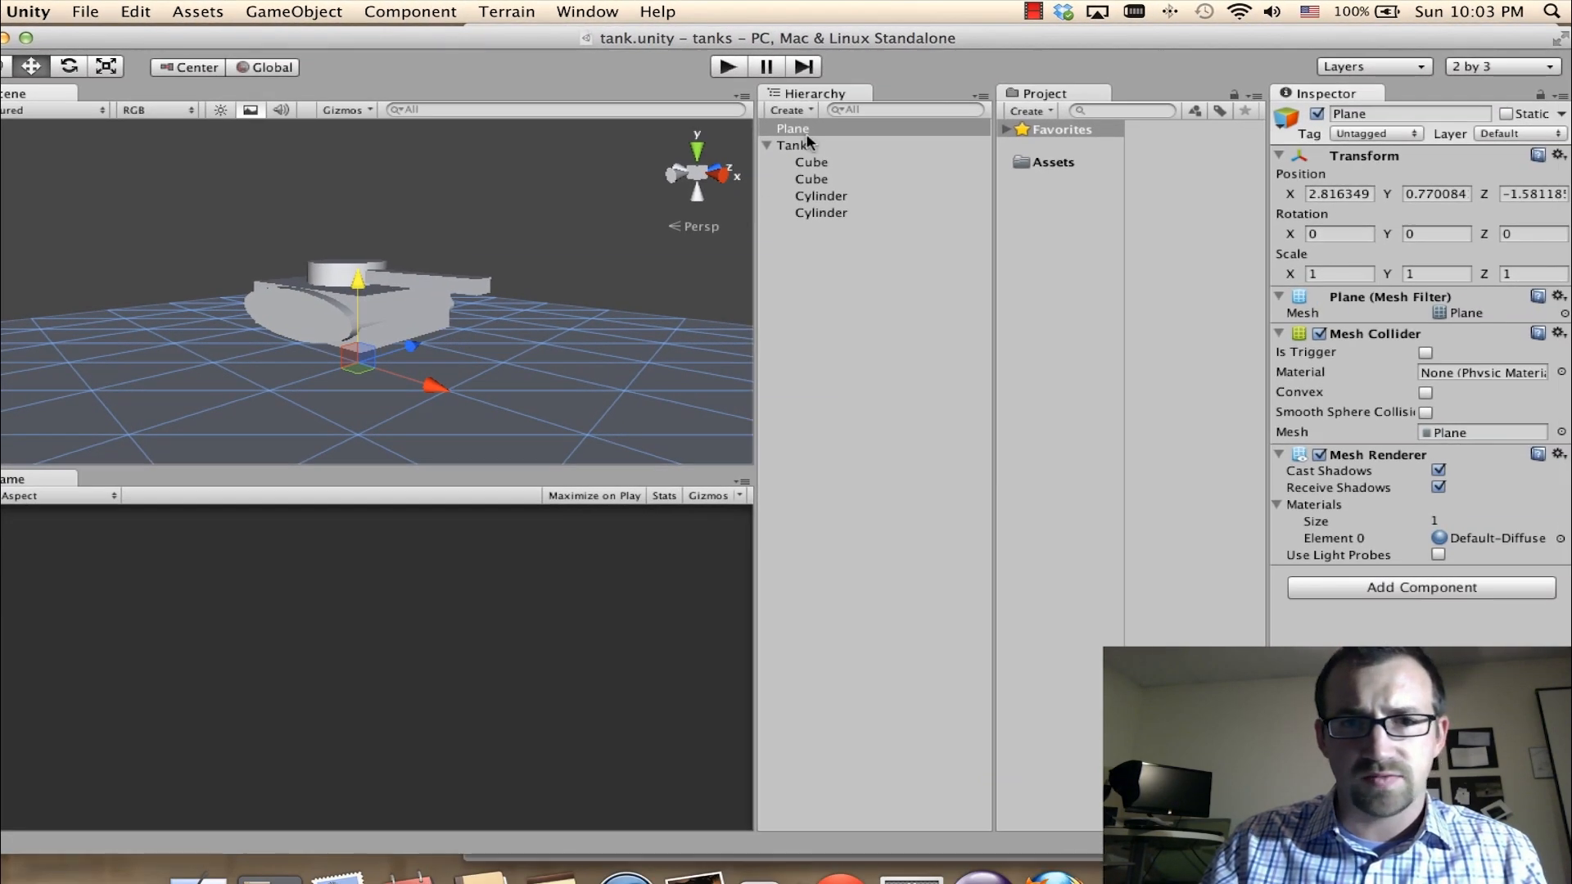
Set the plane's scale to 5 on the X, Y and Z axes
left_click(1023, 156)
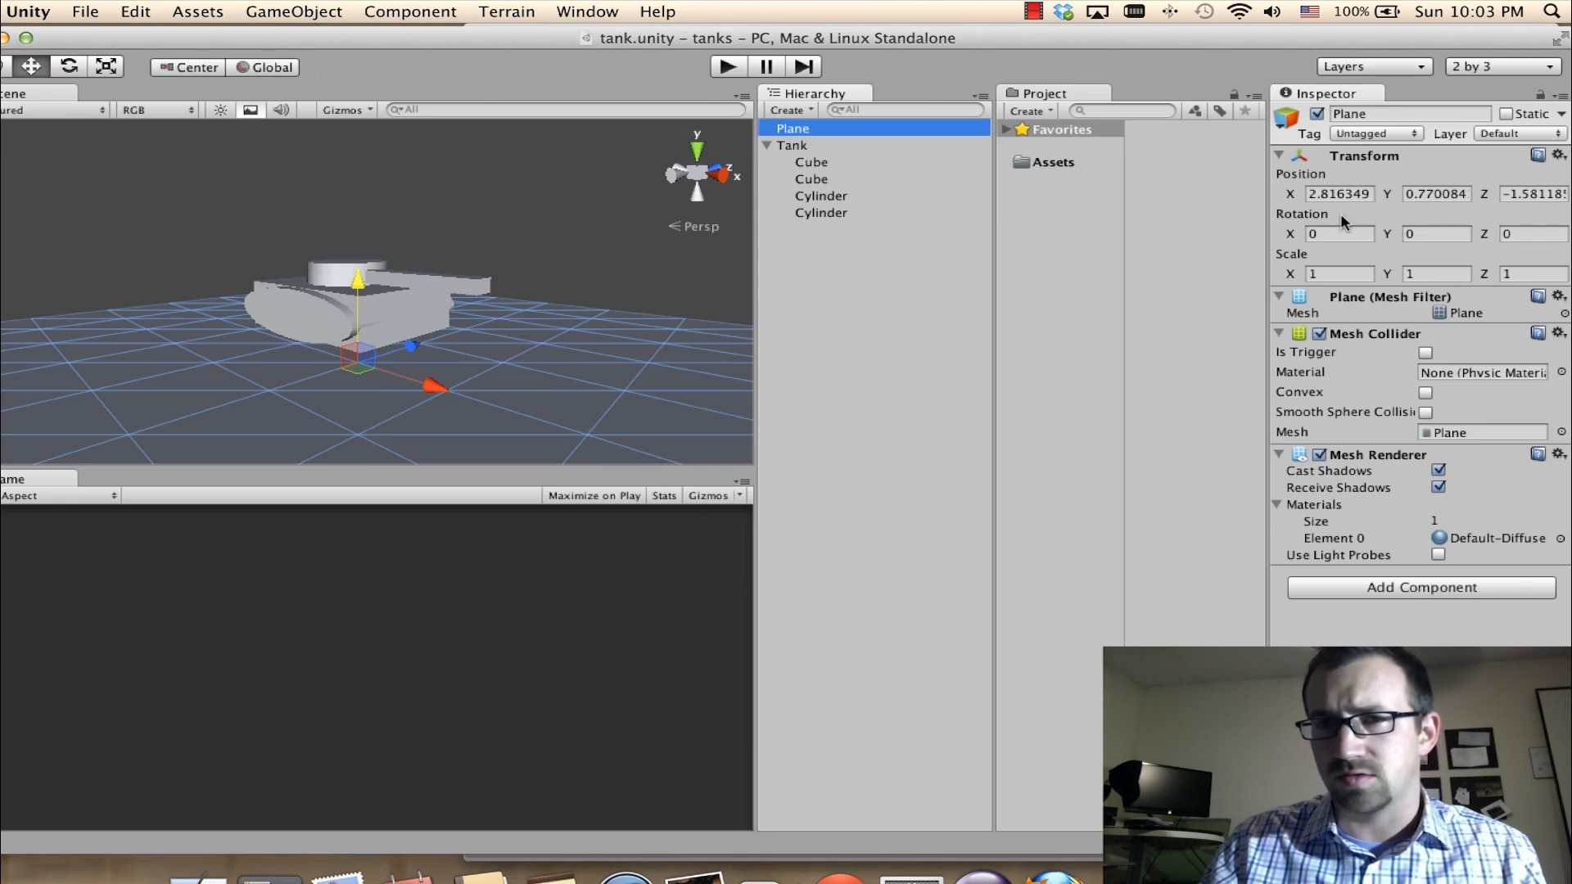
left_click(1339, 275)
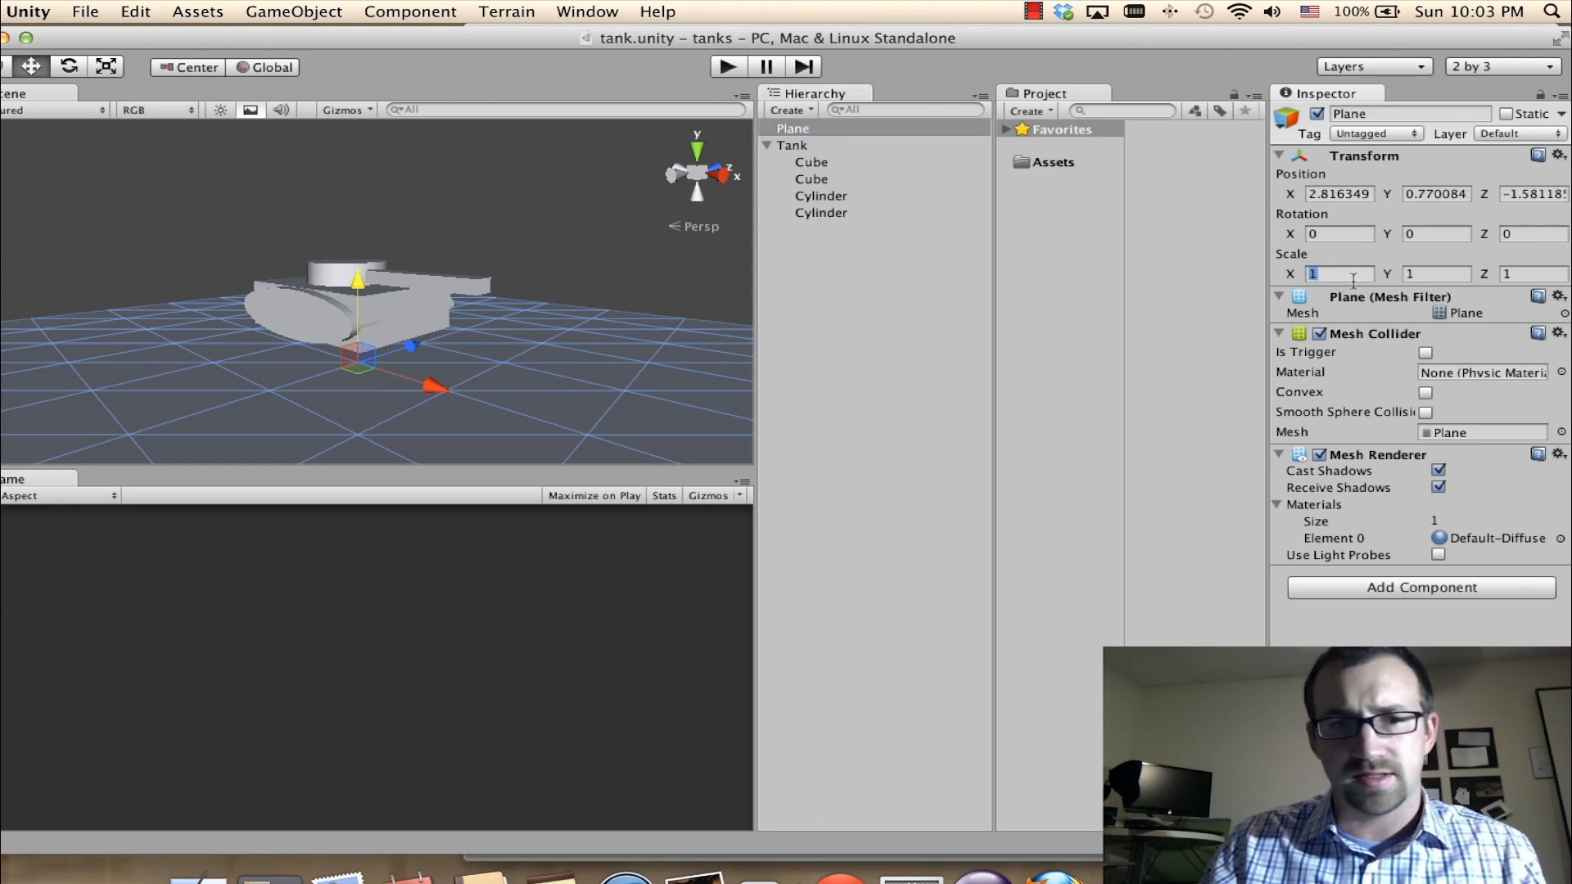
type("5")
key("Tab")
type("5")
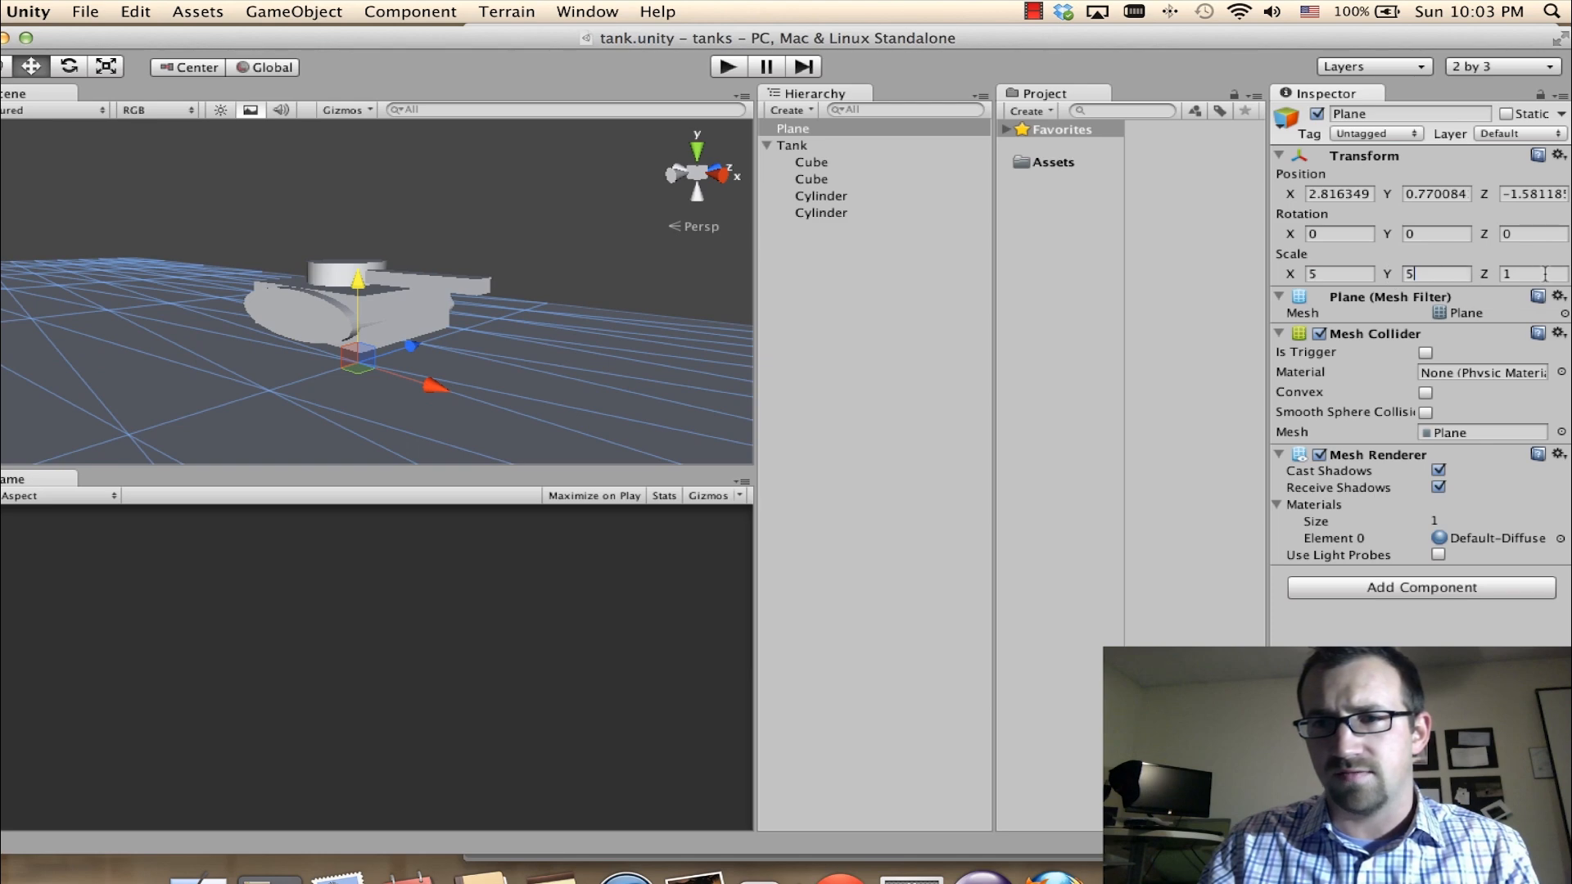
key("Tab")
type("5")
Add a directional light to the scene with the tank and the enlarged plane
scroll(515, 289, "up", 5)
scroll(516, 290, "down", 3)
right_click_drag(516, 289, 557, 296)
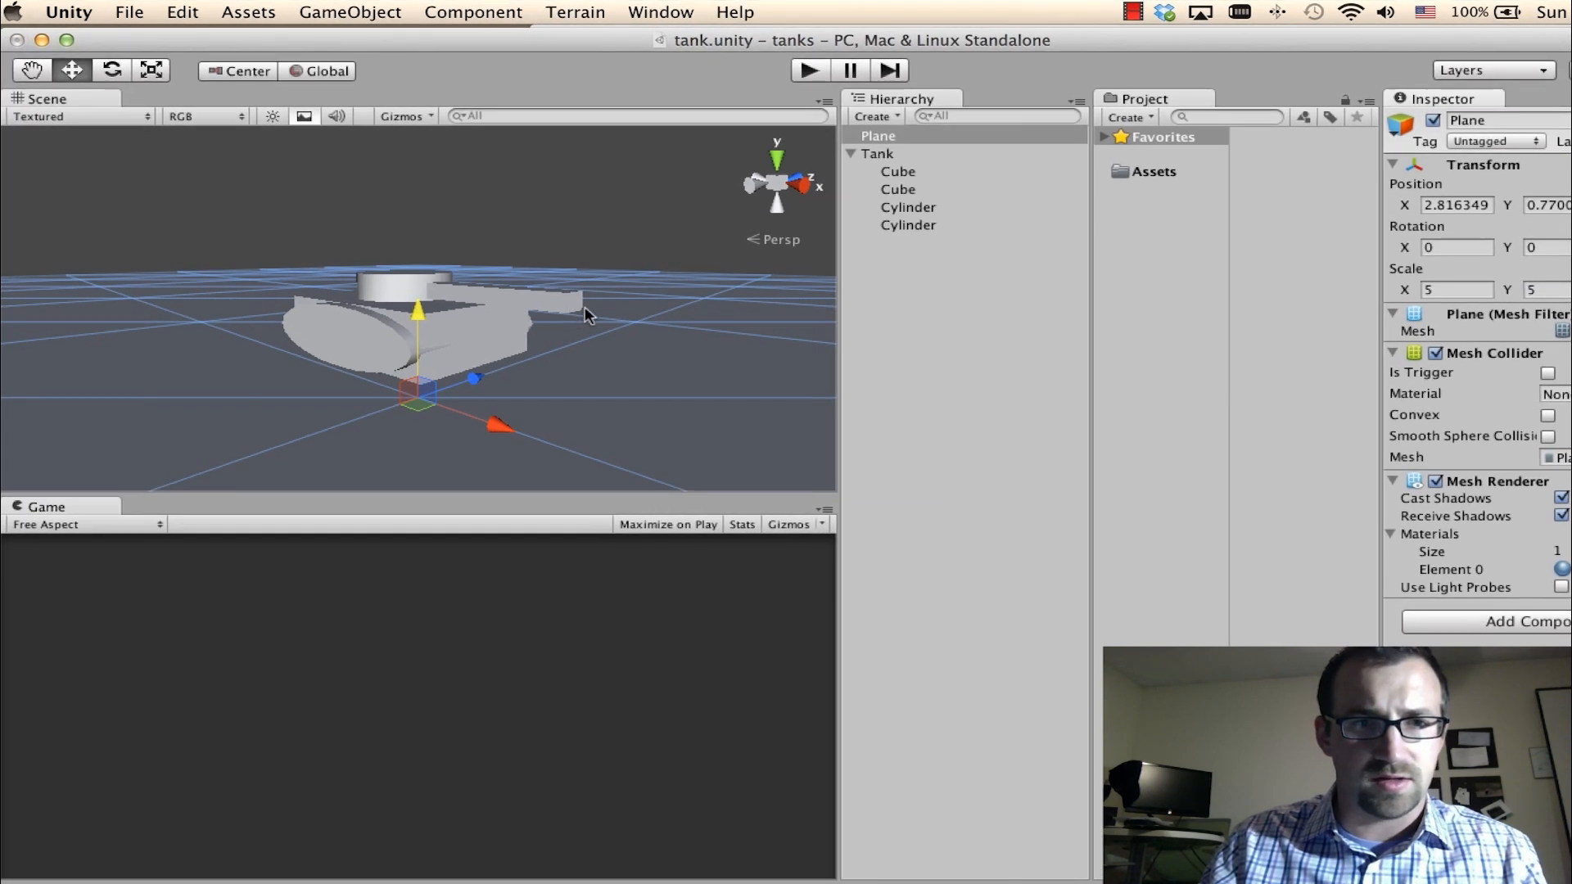
middle_click_drag(628, 313, 660, 333)
scroll(653, 339, "down", 5)
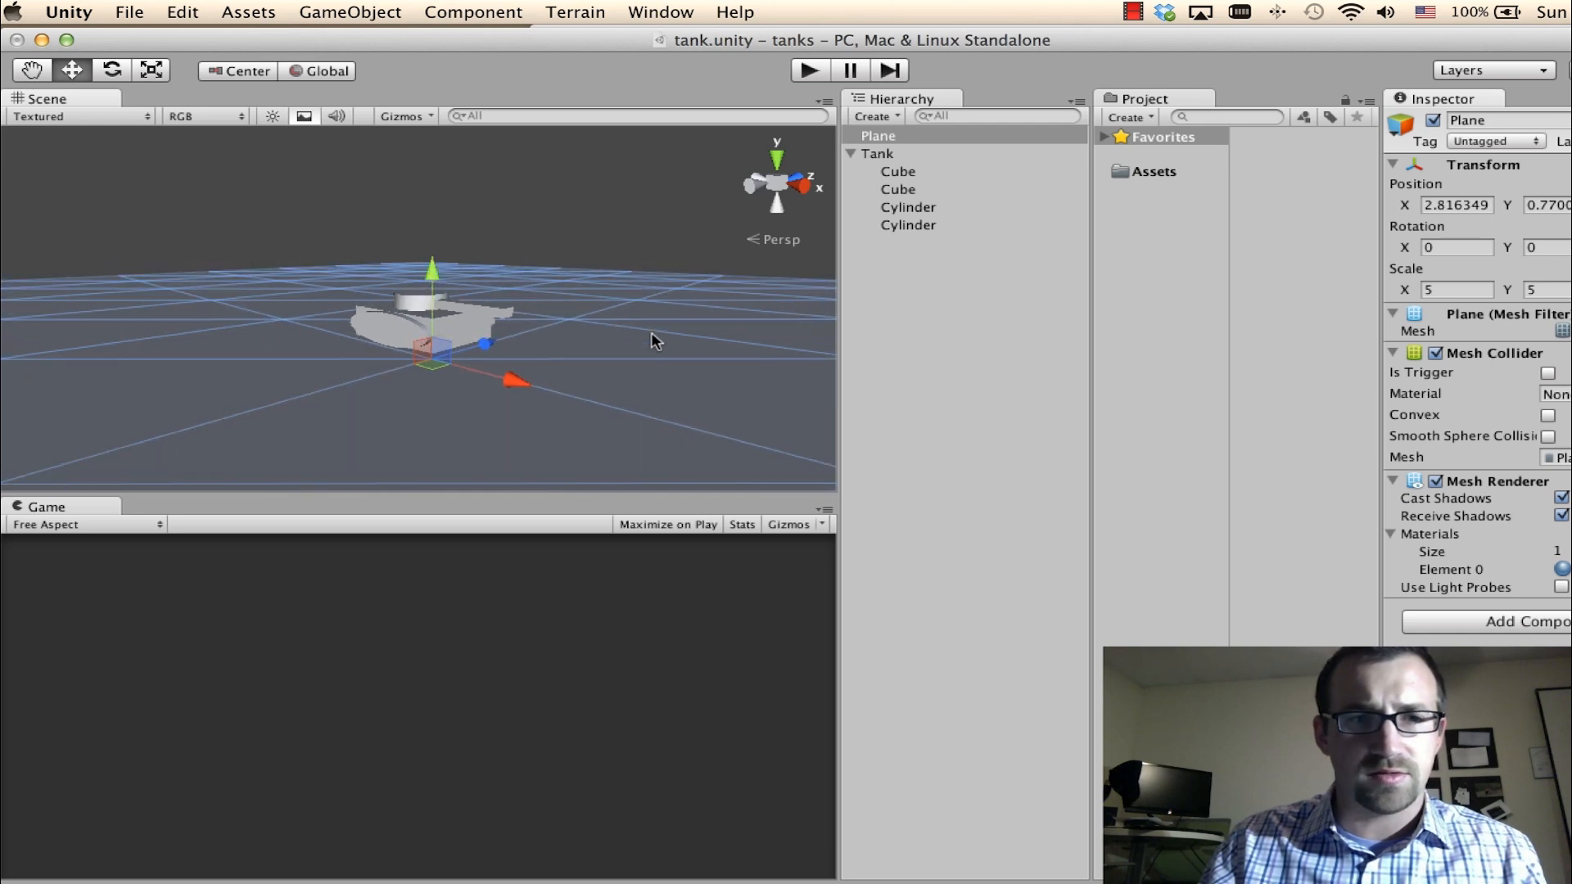
scroll(655, 340, "up", 1)
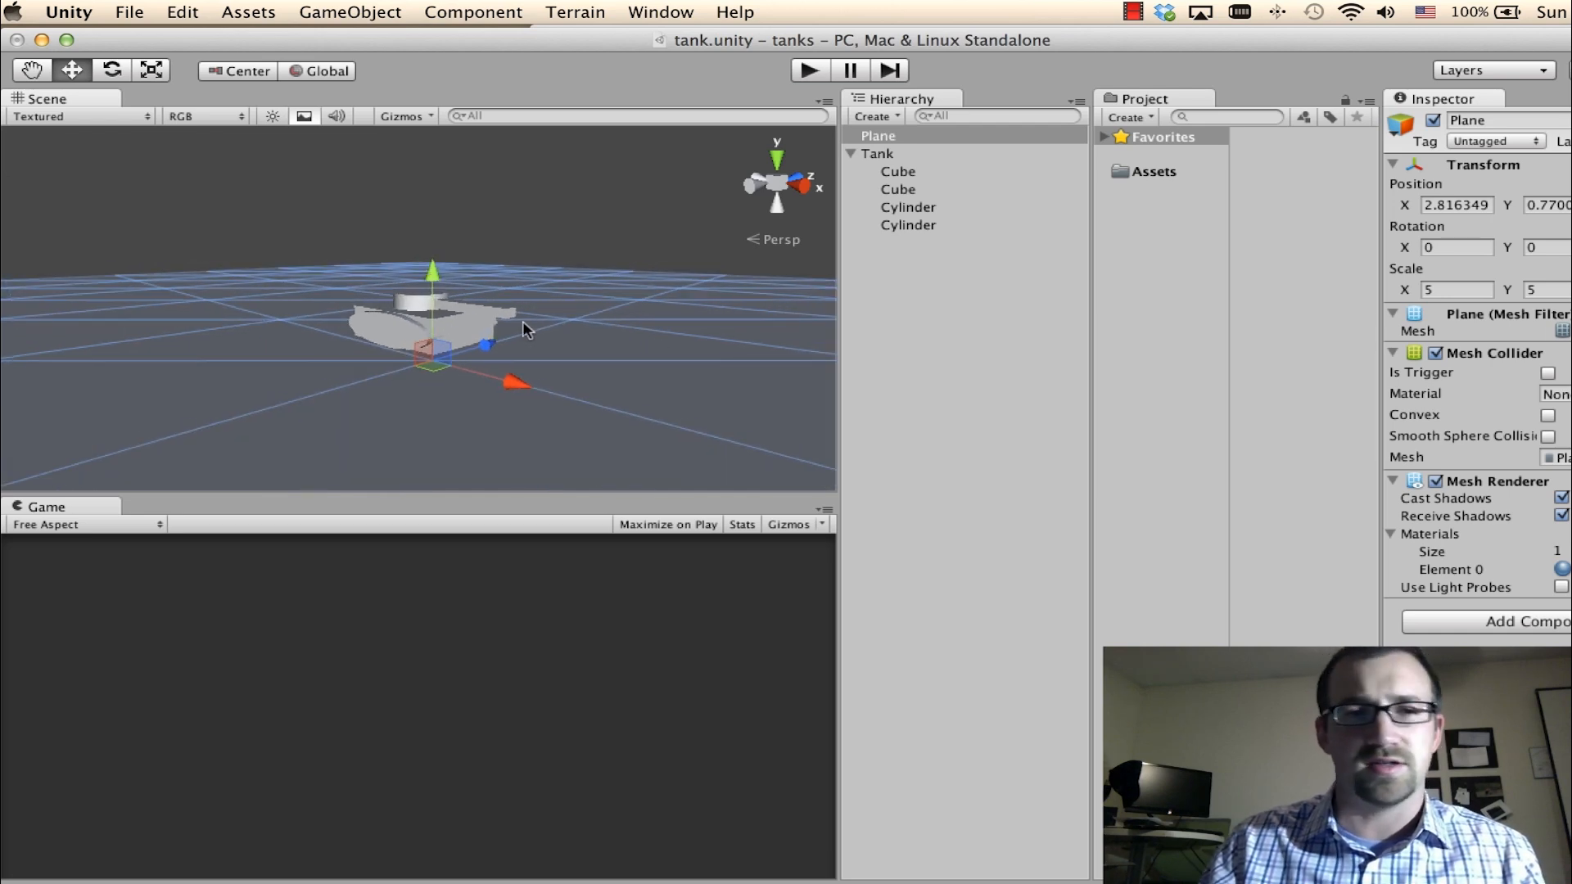
scroll(457, 259, "up", 2)
left_click(381, 11)
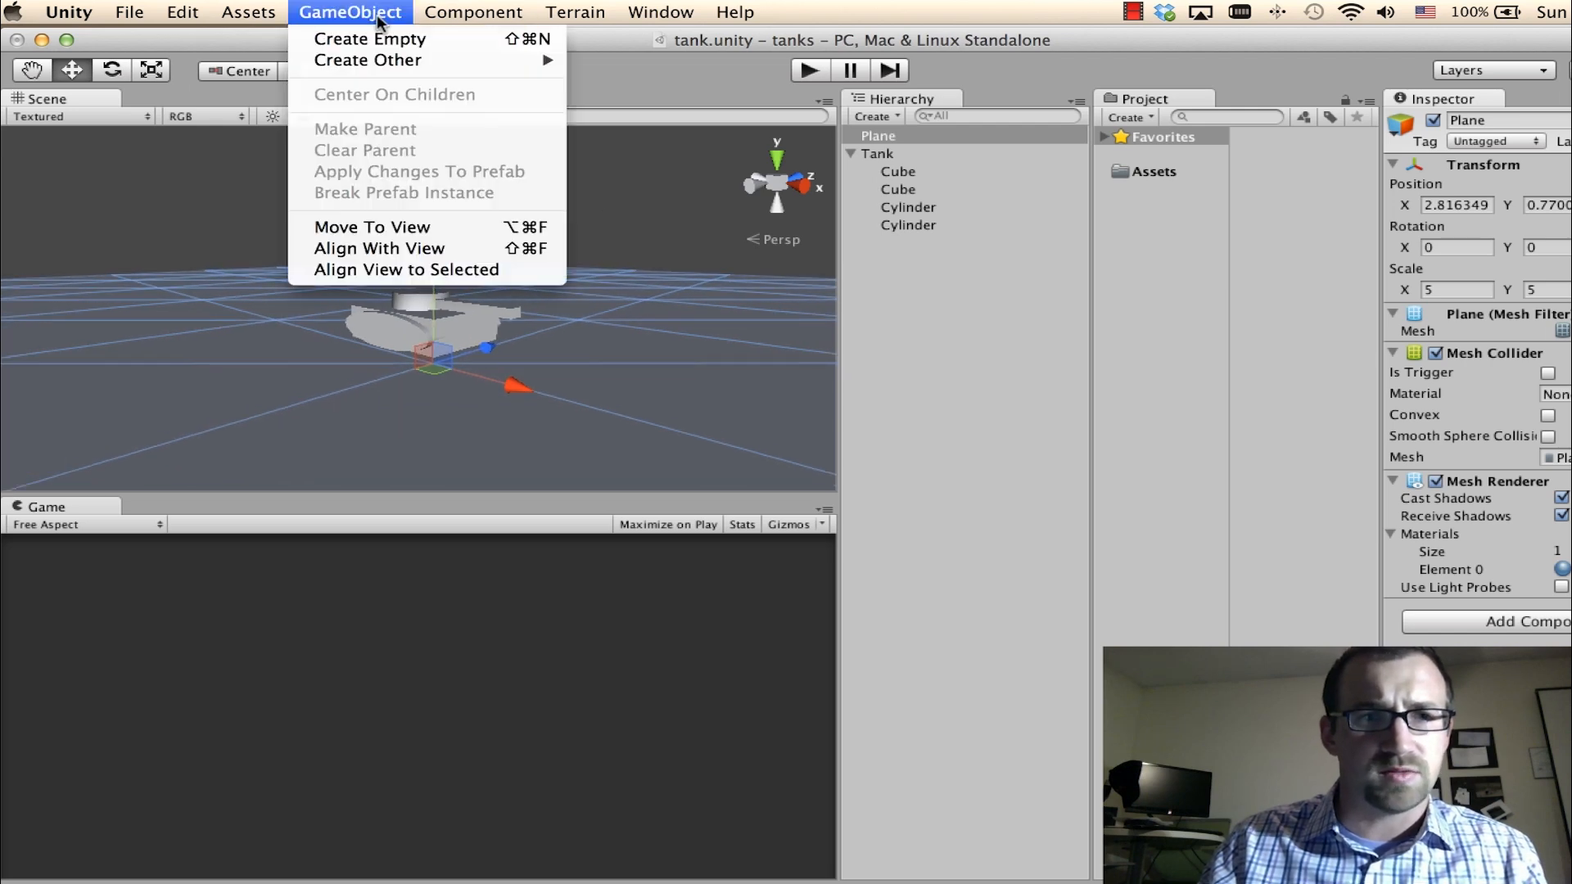
mouse_move(371, 62)
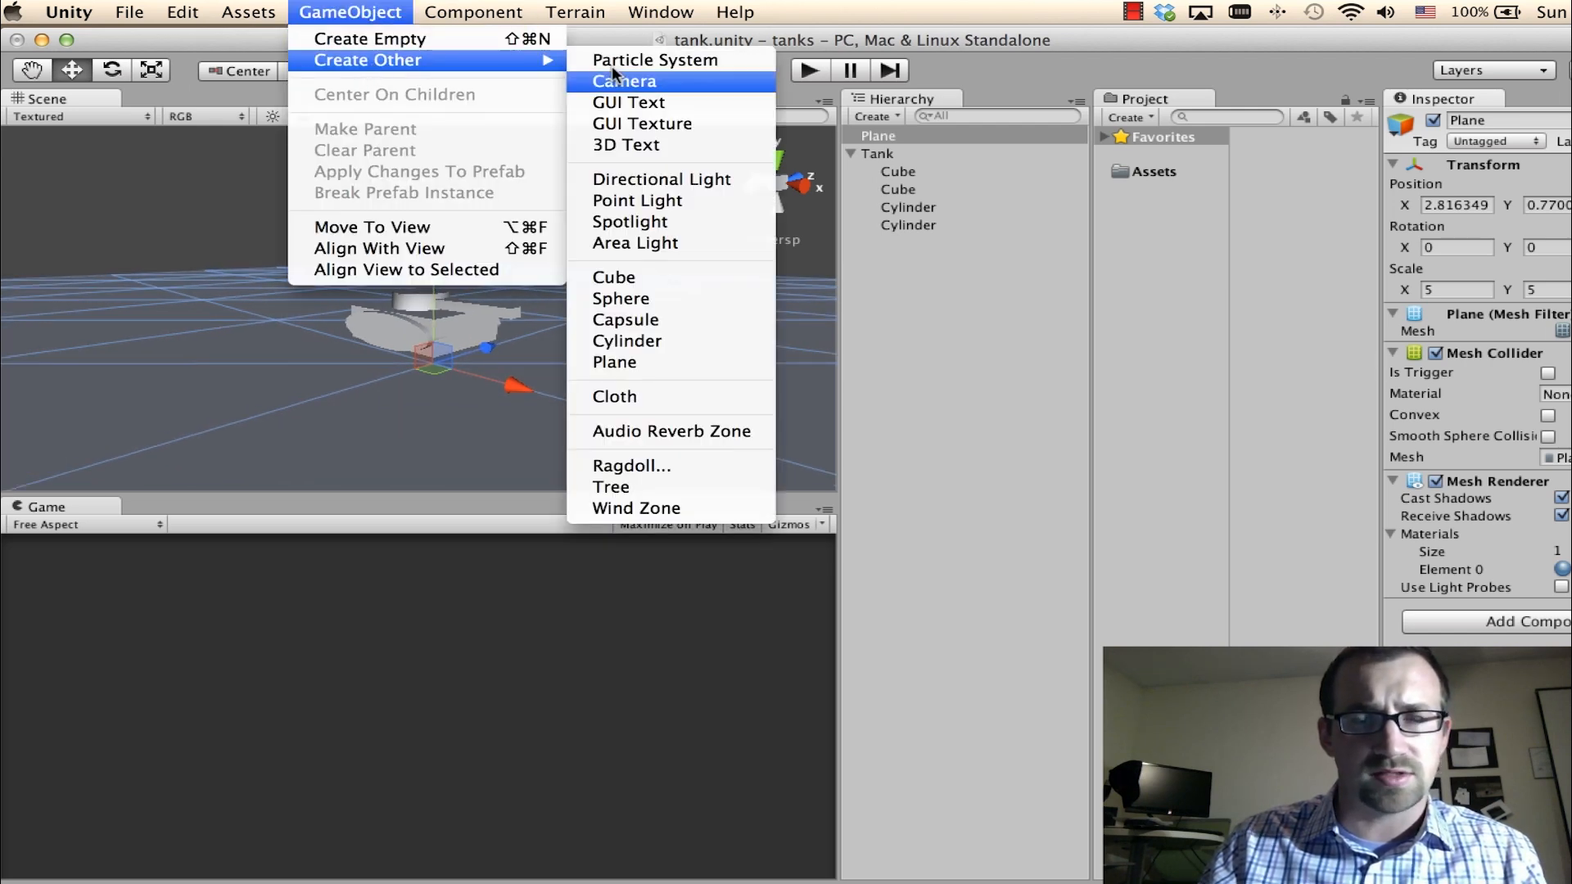
left_click(642, 179)
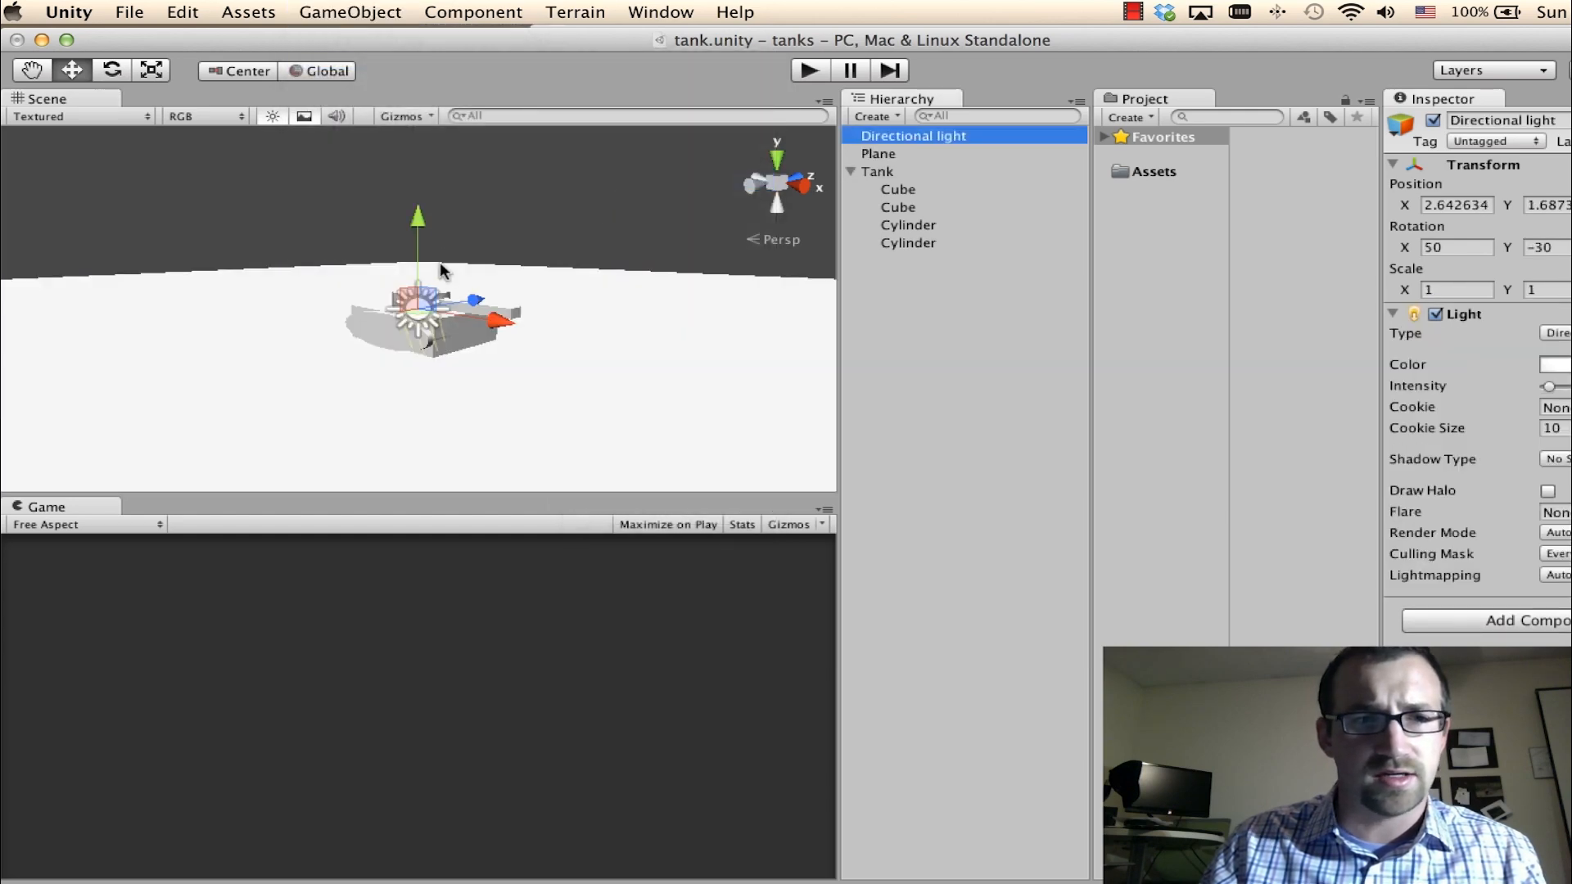
Move the directional light above the tank, to about X 3.15, Y 4.10
left_click_drag(417, 274, 415, 189)
left_click_drag(498, 227, 593, 227)
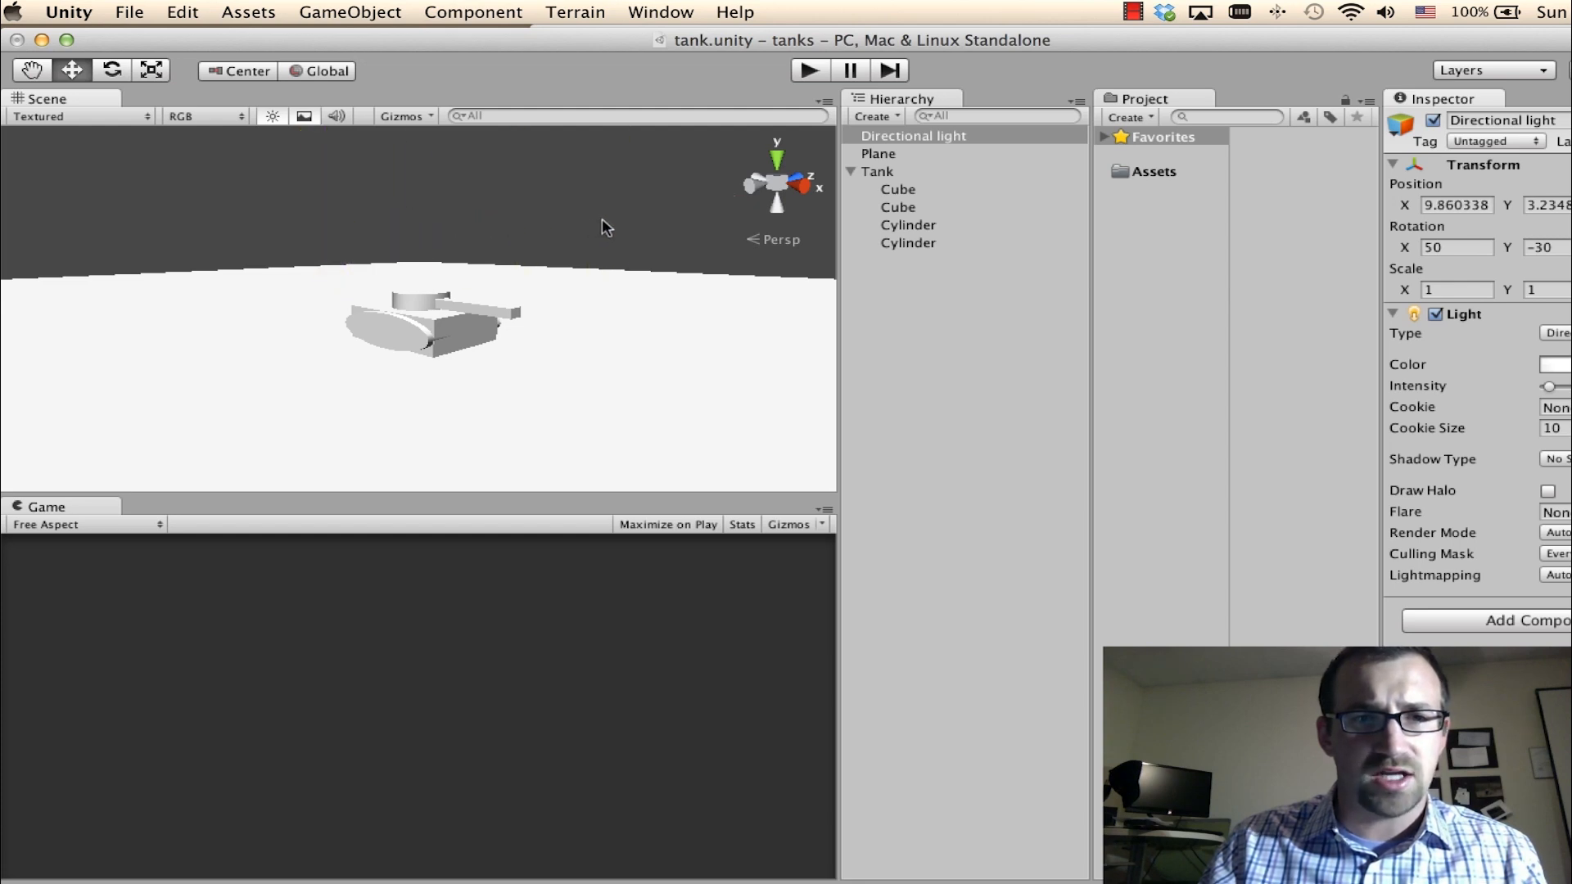
scroll(597, 228, "down", 3)
left_click_drag(806, 291, 573, 263)
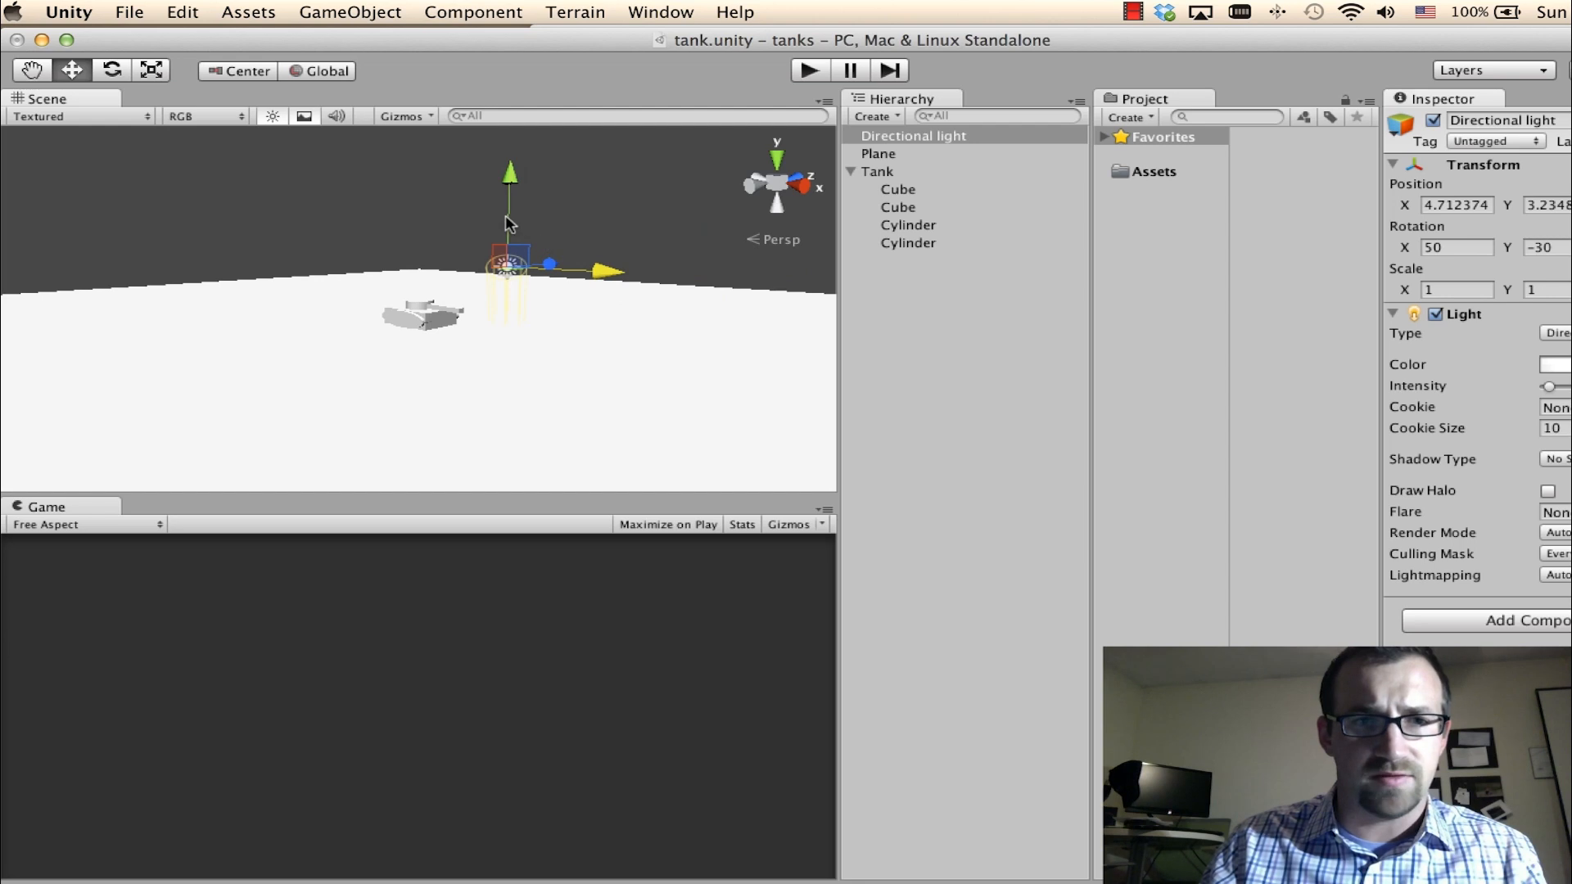
left_click_drag(509, 223, 509, 182)
left_click_drag(603, 232, 561, 230)
scroll(547, 254, "up", 5)
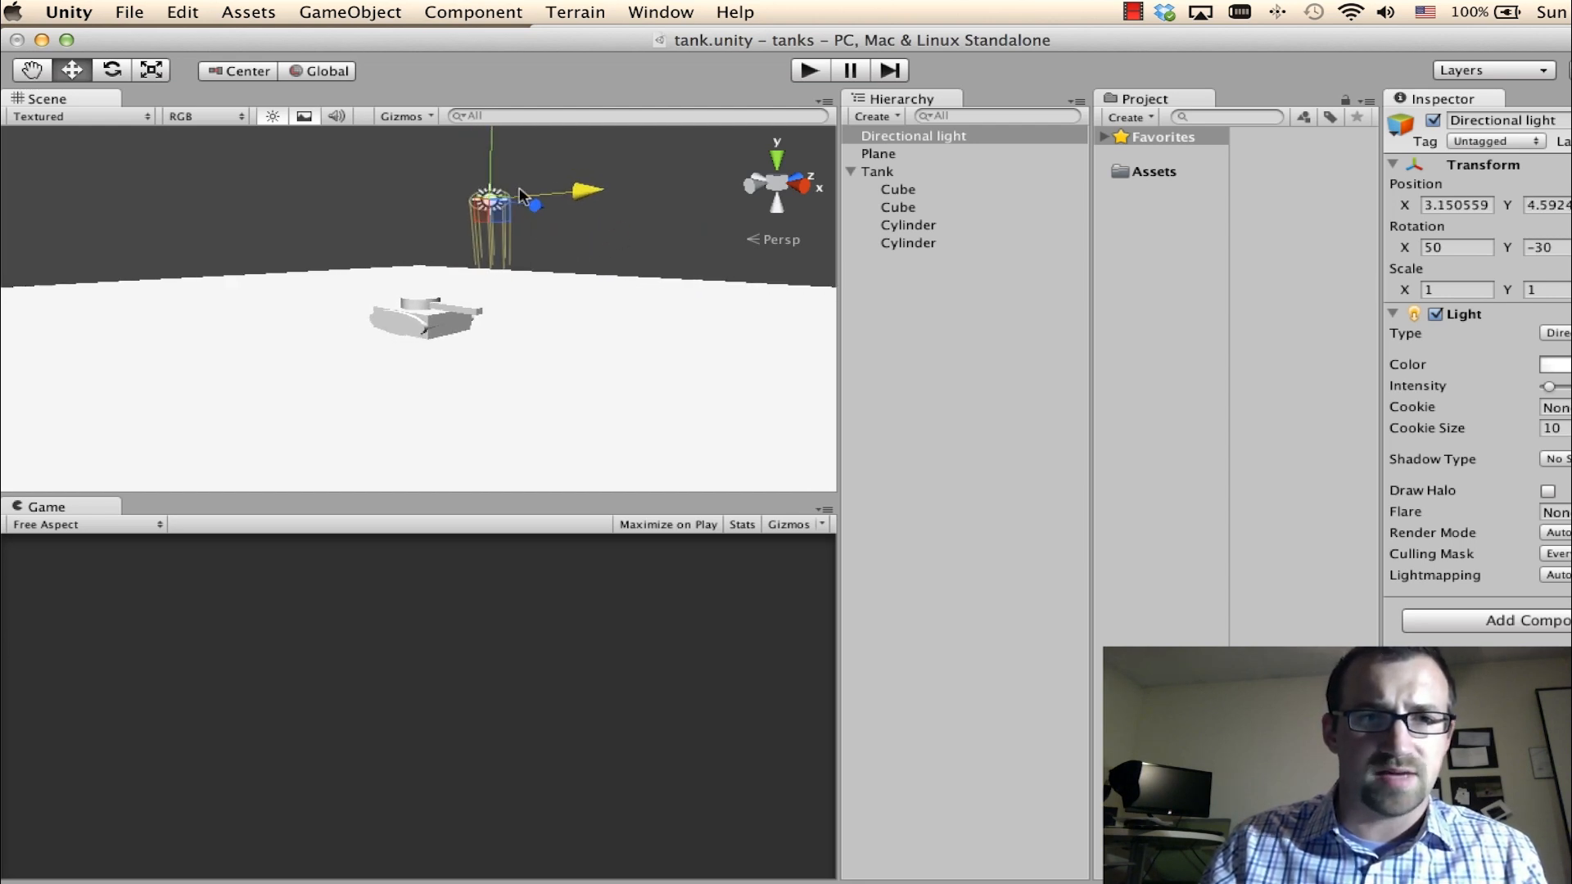
left_click_drag(493, 158, 495, 175)
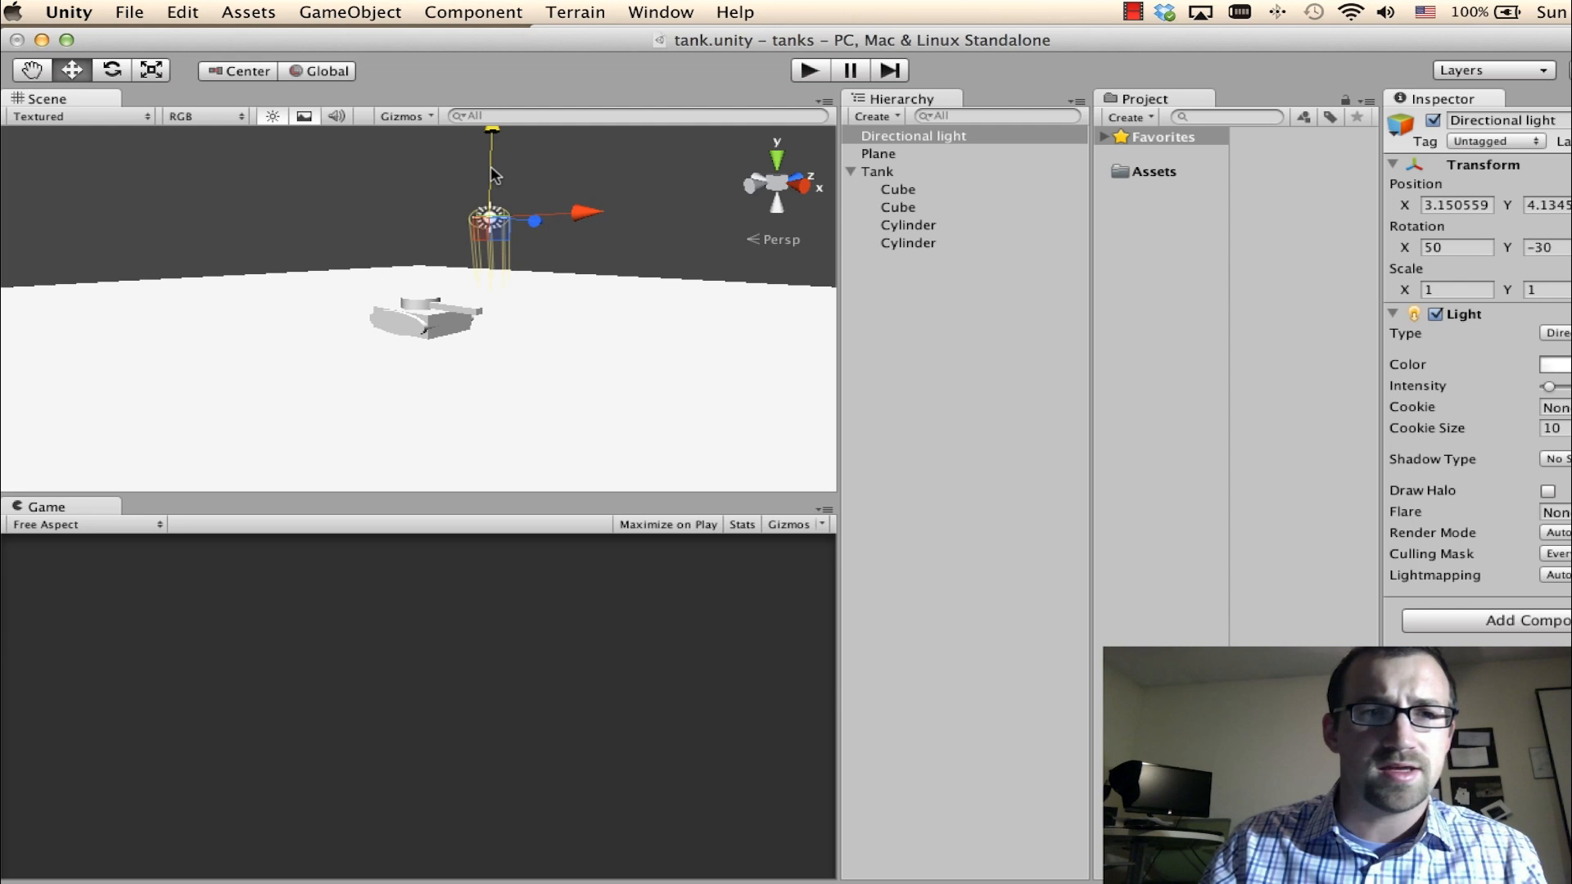
Rotate the directional light to about X 43, Y -39.3, Z -21.1
left_click(114, 71)
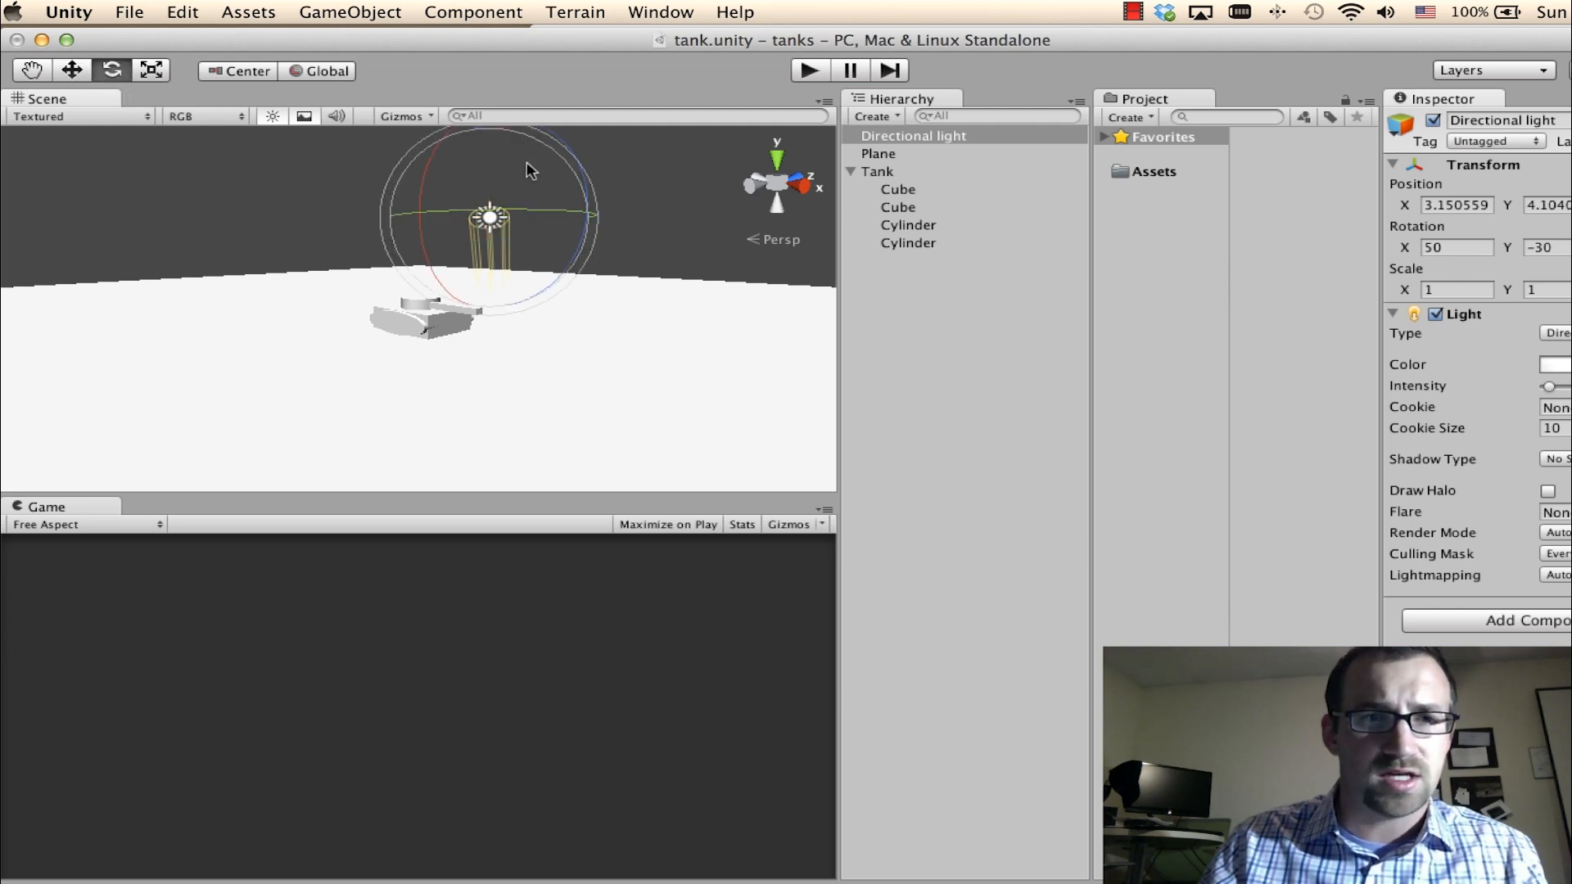
left_click_drag(533, 143, 578, 233)
left_click_drag(403, 194, 496, 236)
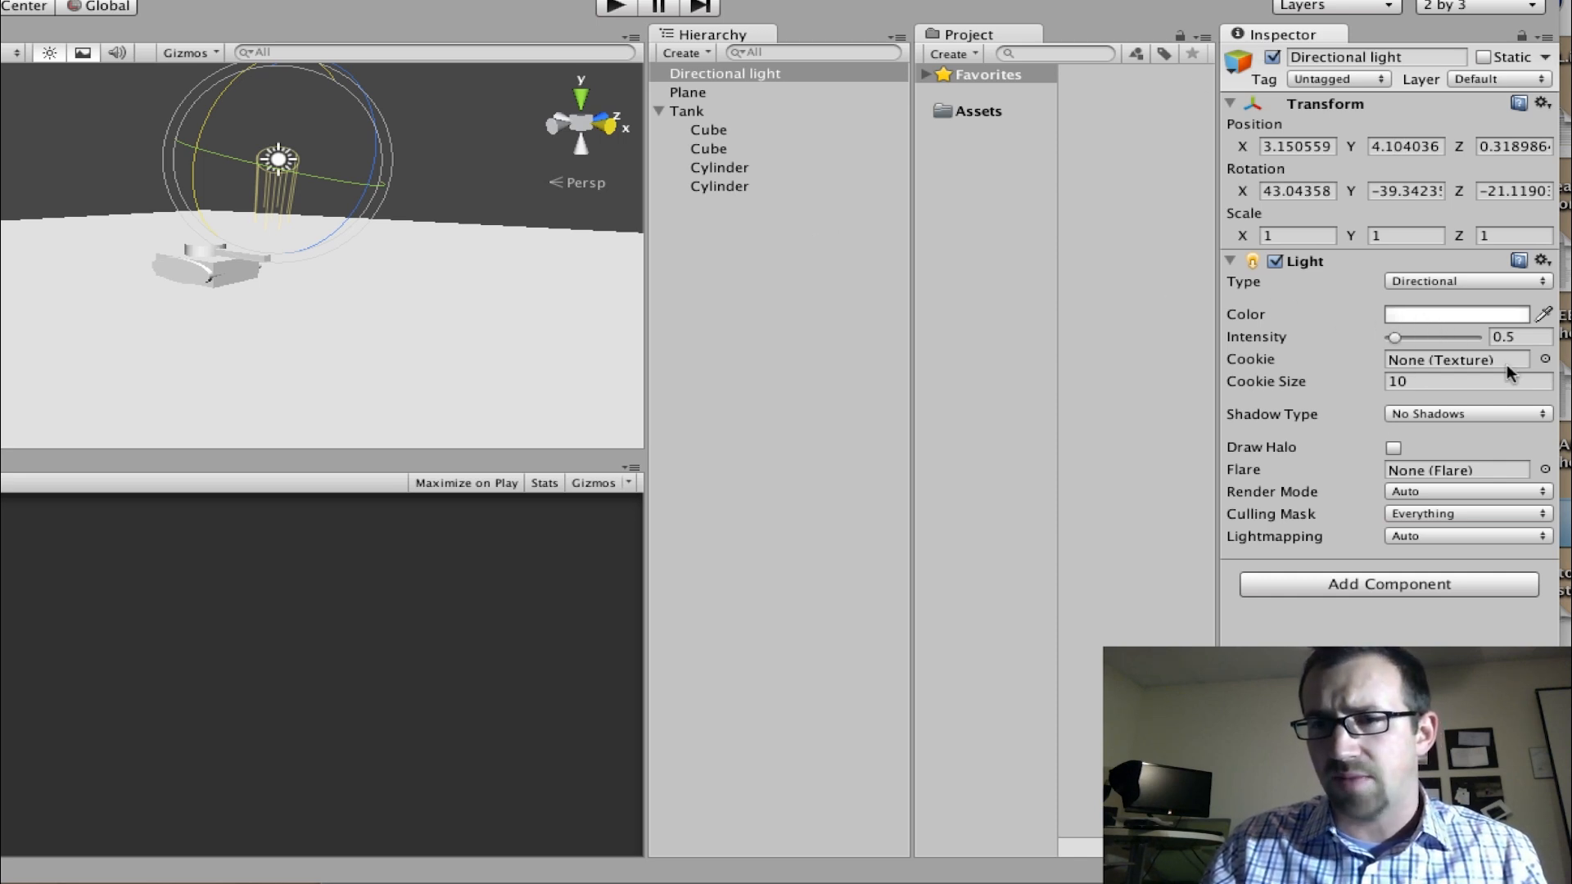
Set the directional light's intensity to 0.4 and its color to yellow with R 207, G 225, B 70
mouse_move(1404, 338)
left_mouse_down()
mouse_move(1429, 337)
mouse_move(1396, 343)
left_mouse_up()
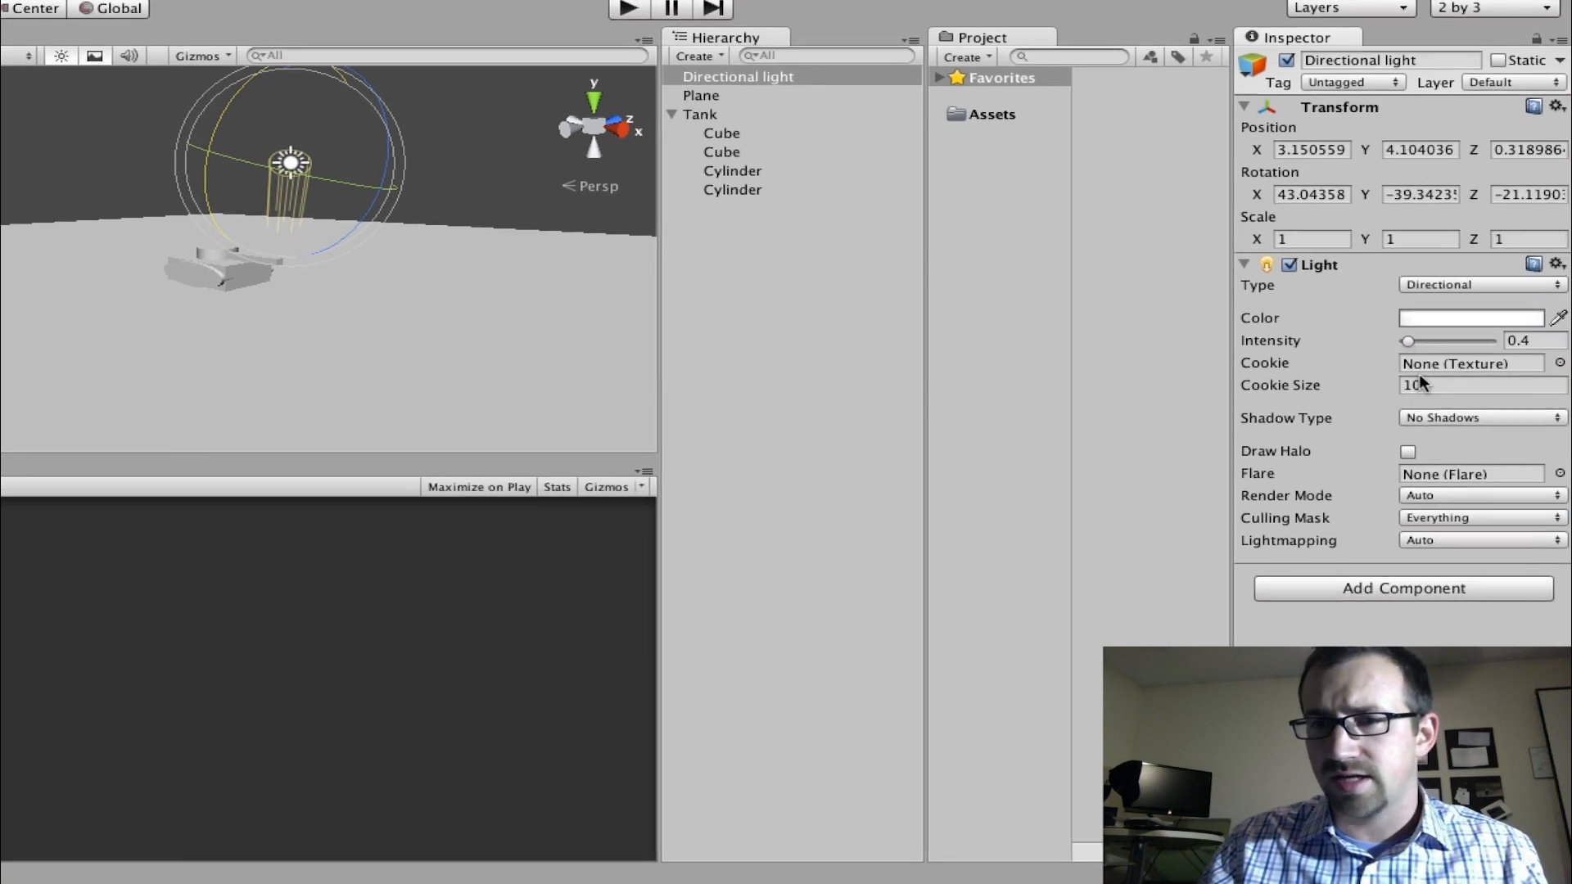
left_click(1456, 315)
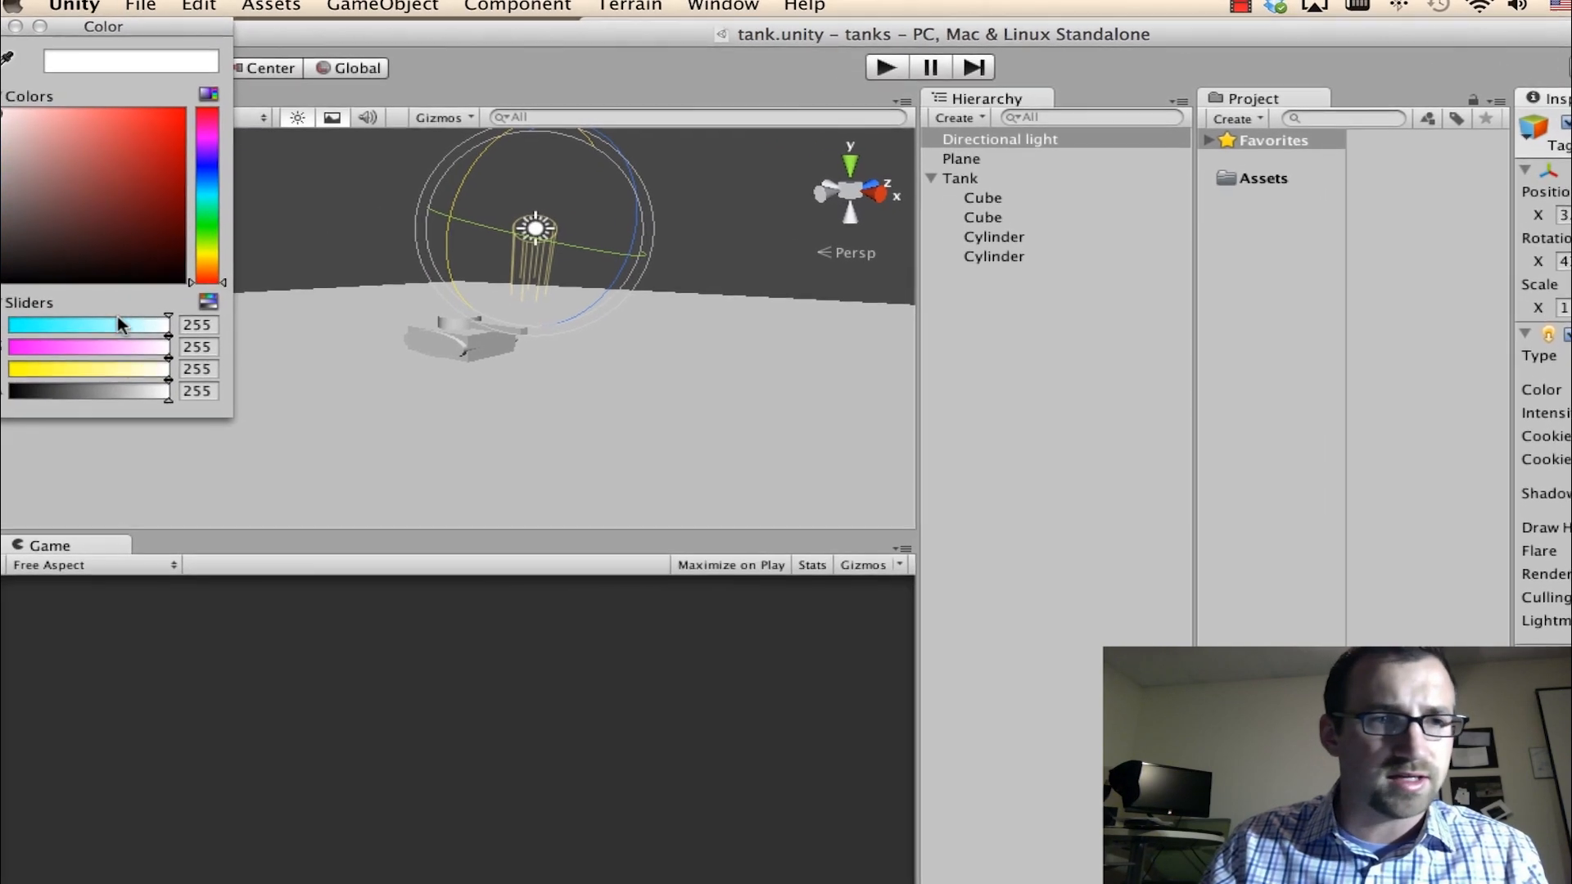
left_click(174, 240)
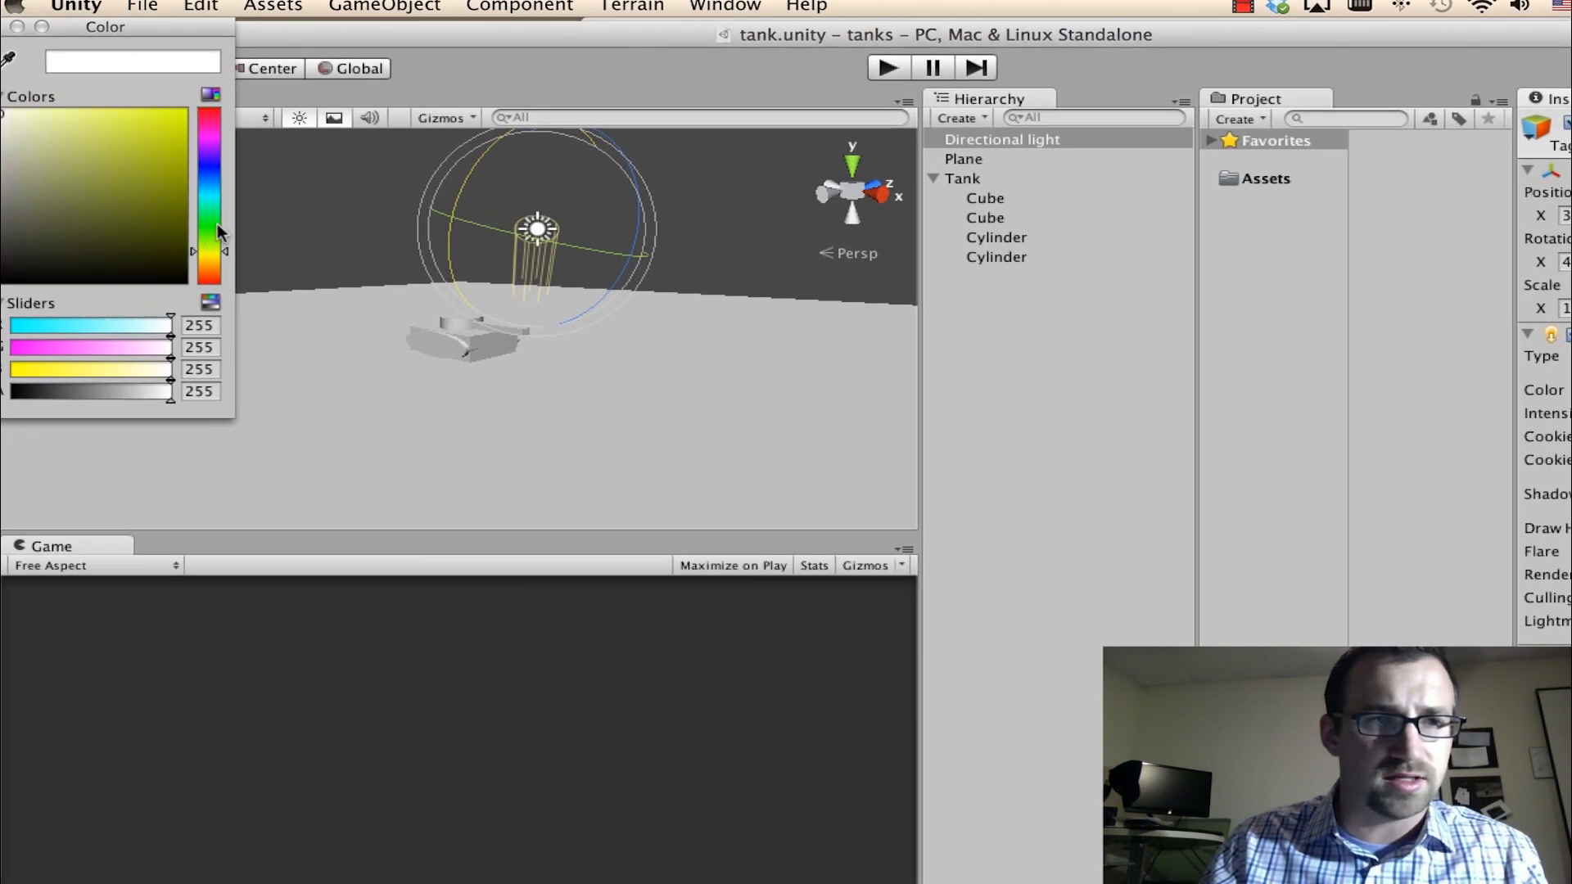
left_click(133, 137)
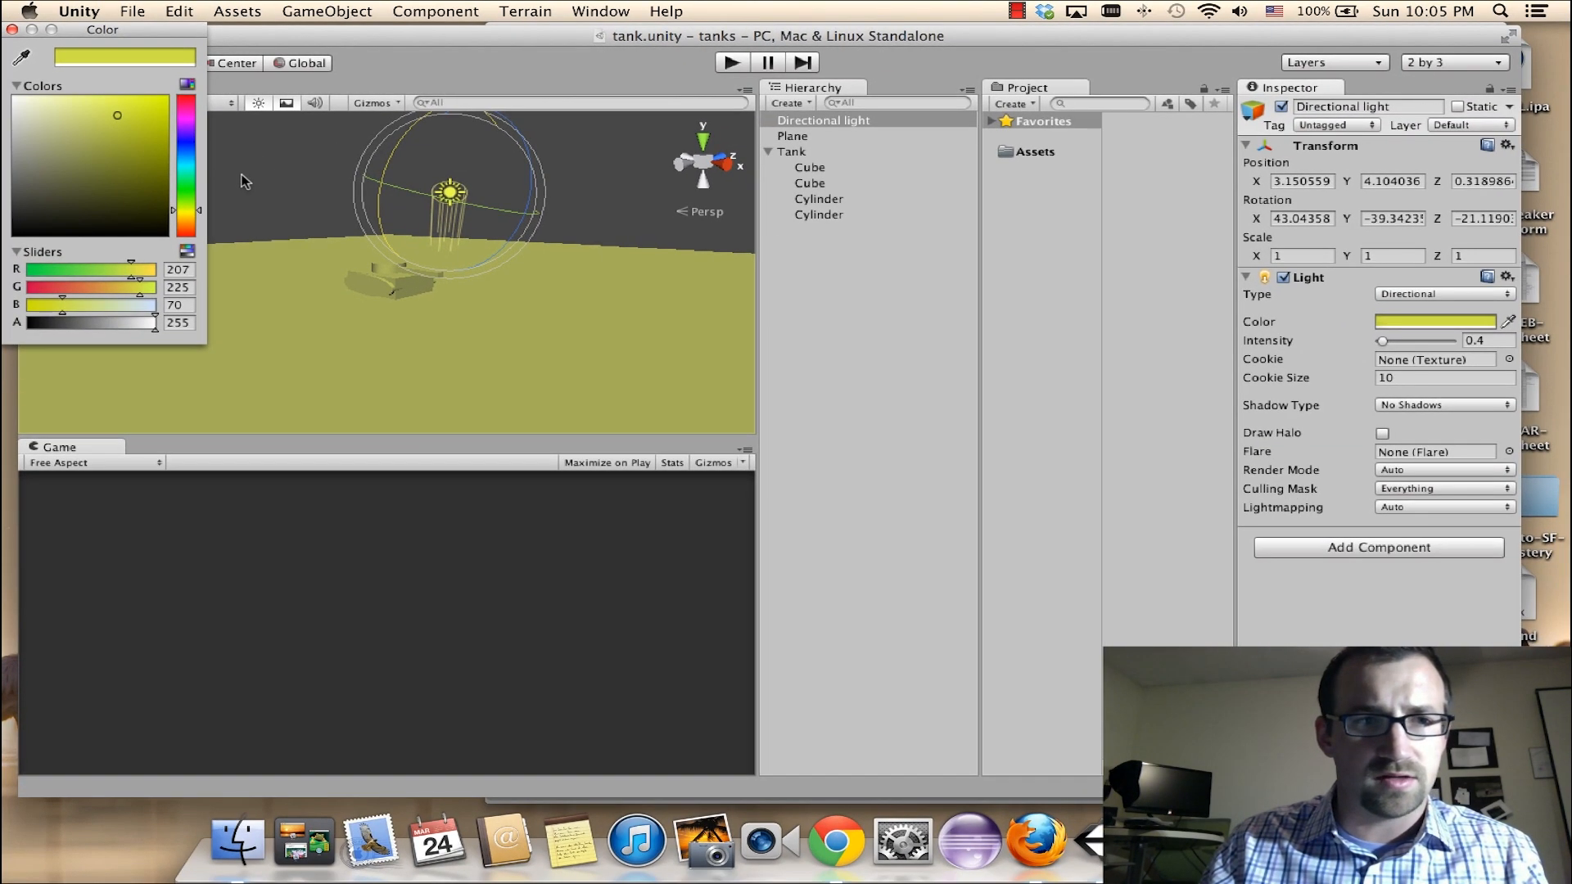
left_click(600, 251)
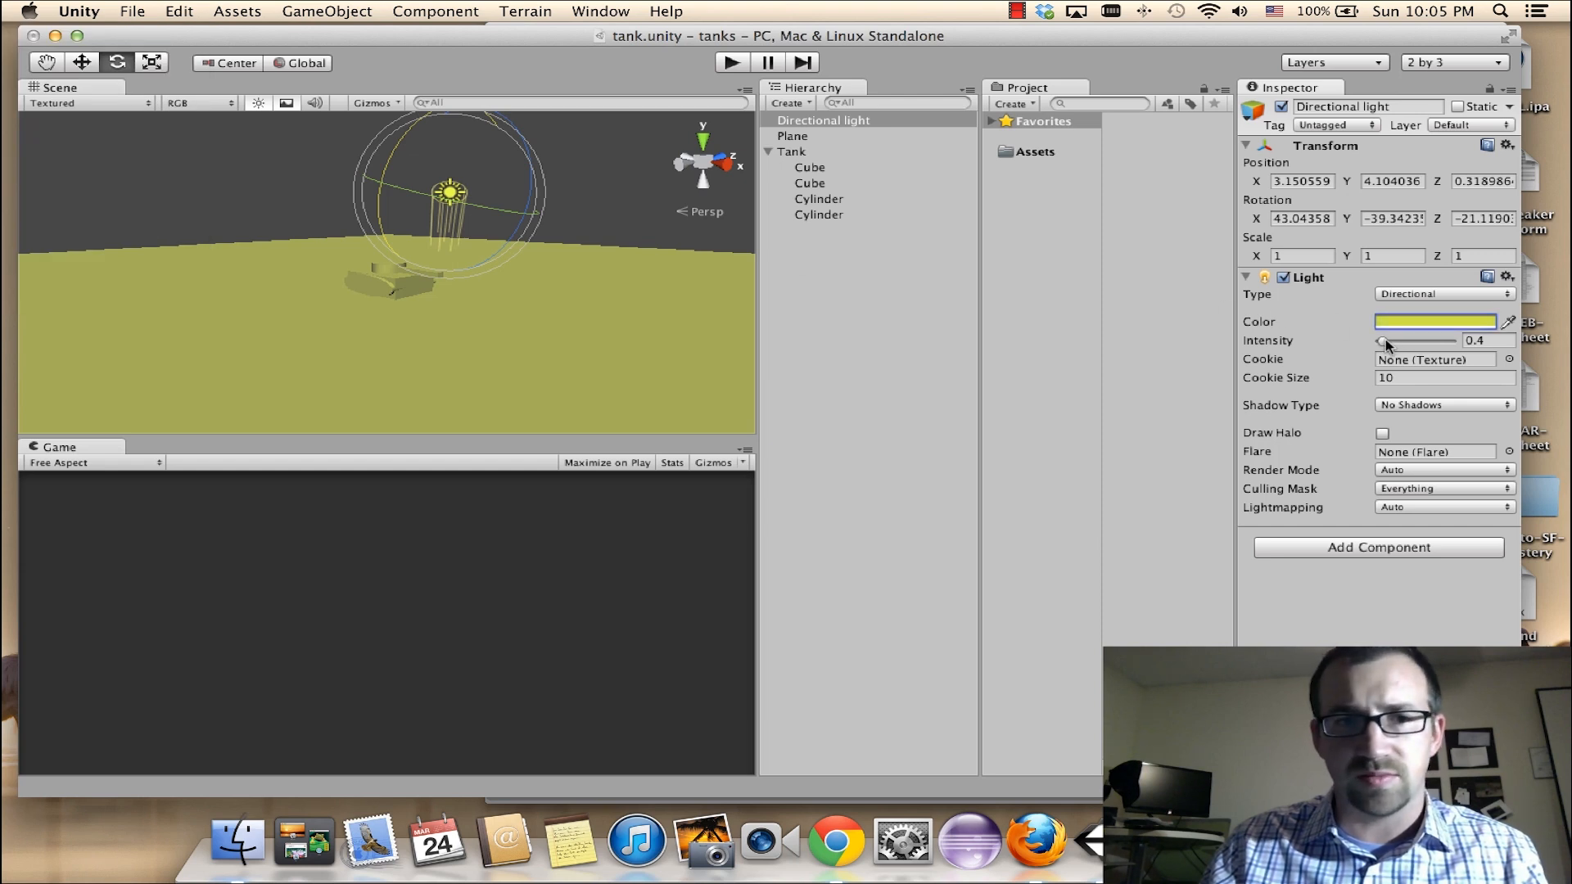
left_click_drag(1382, 344, 1384, 344)
Reposition the directional light, rotated to about X 38.3, Y -39.9, Z -30.0 and shifted along its X axis, and enable Draw Halo
mouse_move(499, 167)
left_mouse_down()
mouse_move(513, 175)
mouse_move(477, 156)
mouse_move(511, 180)
left_mouse_up()
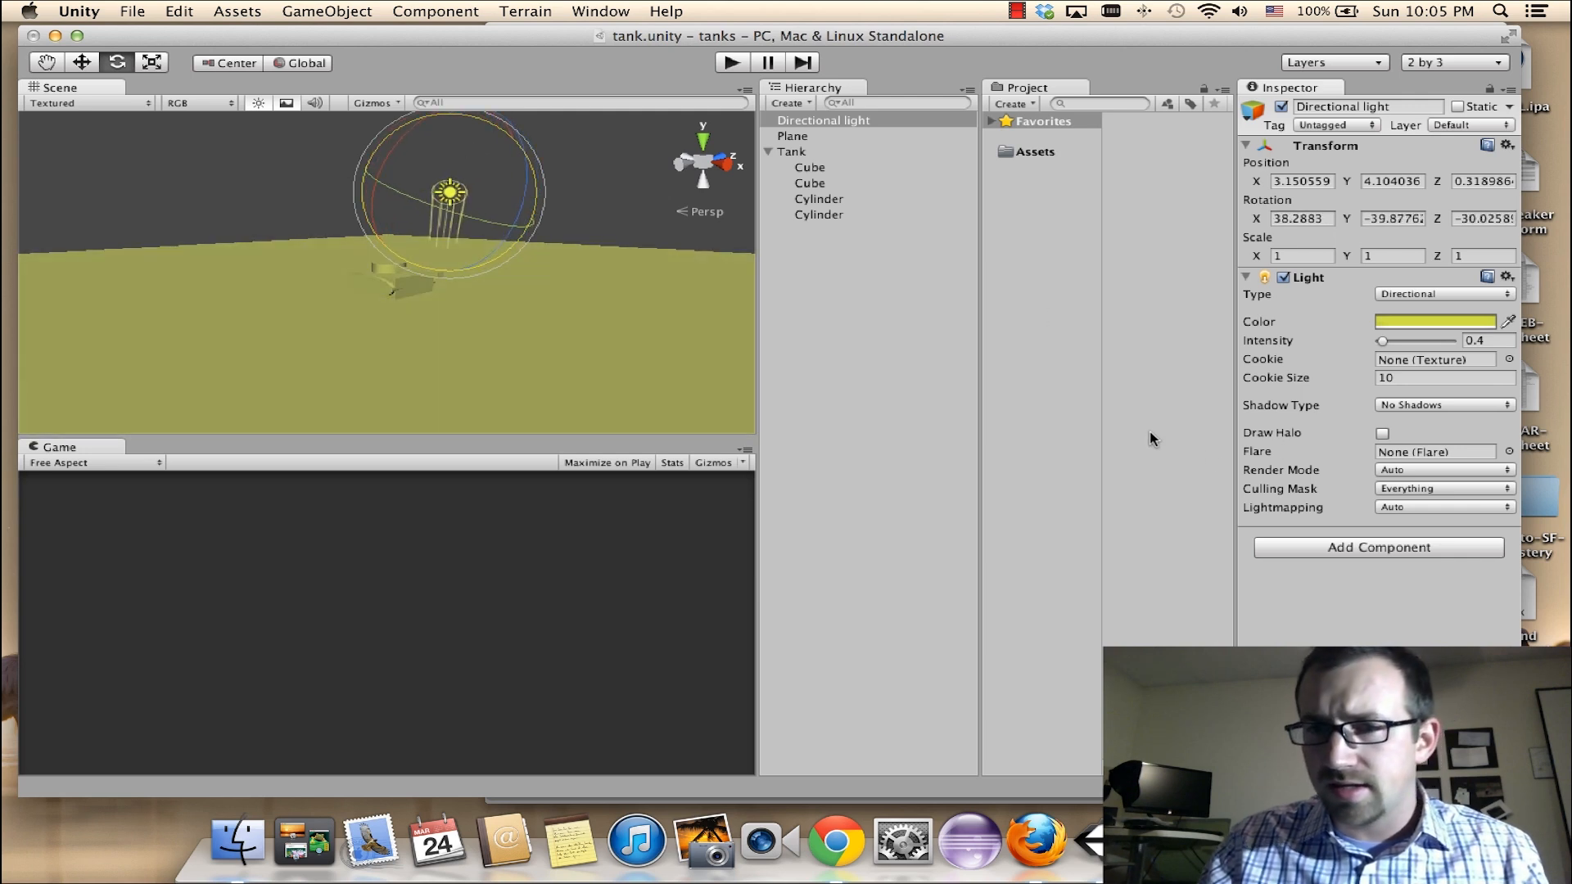
left_click(1382, 434)
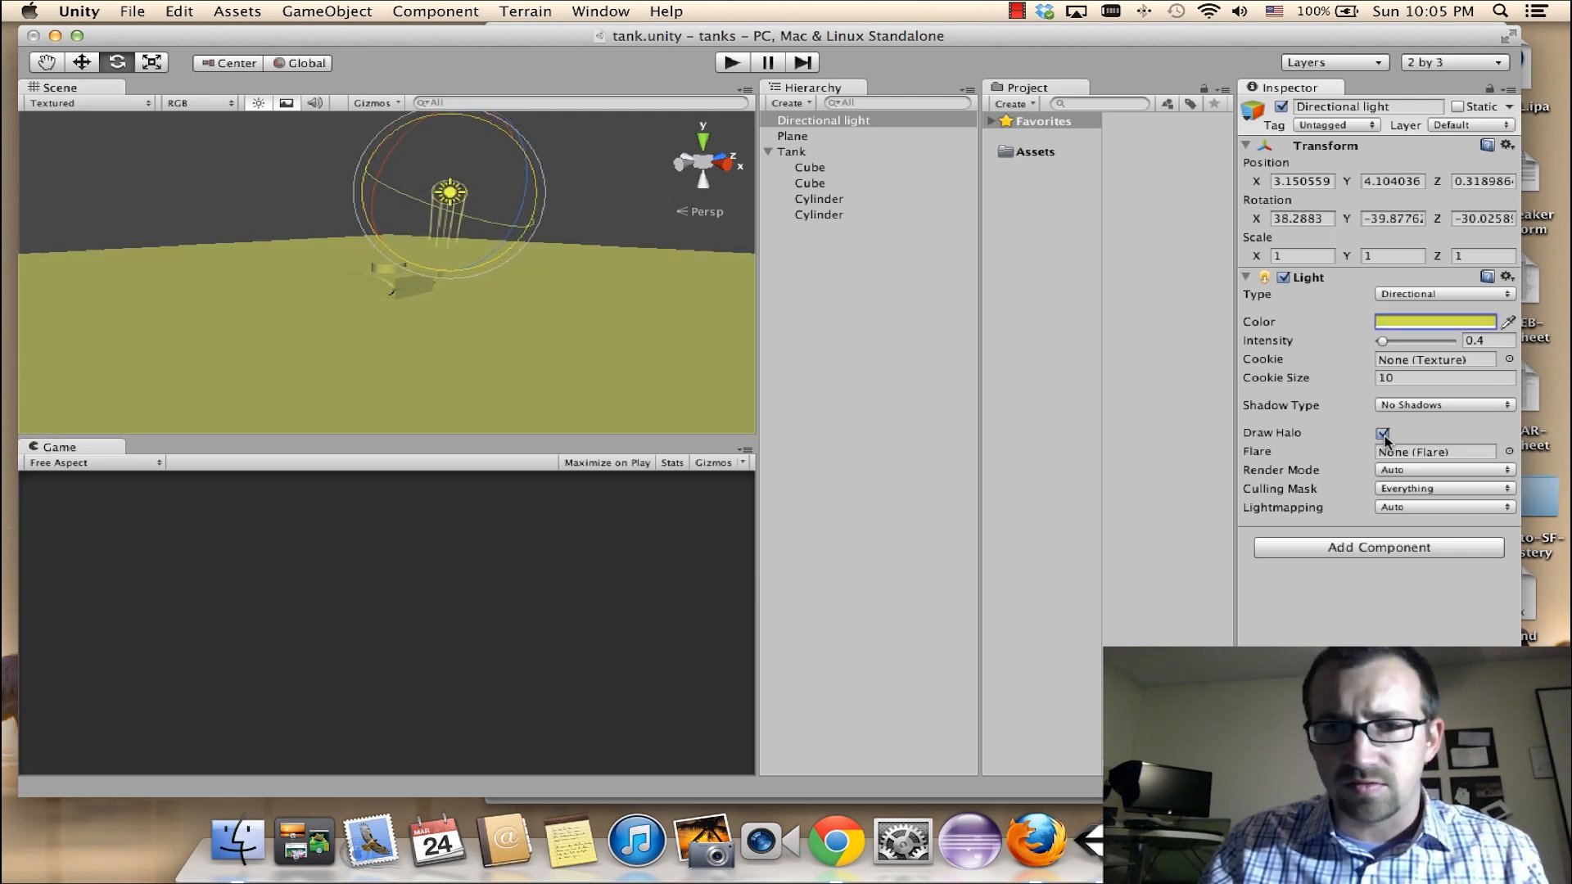
left_click(82, 62)
left_click_drag(466, 194, 546, 192)
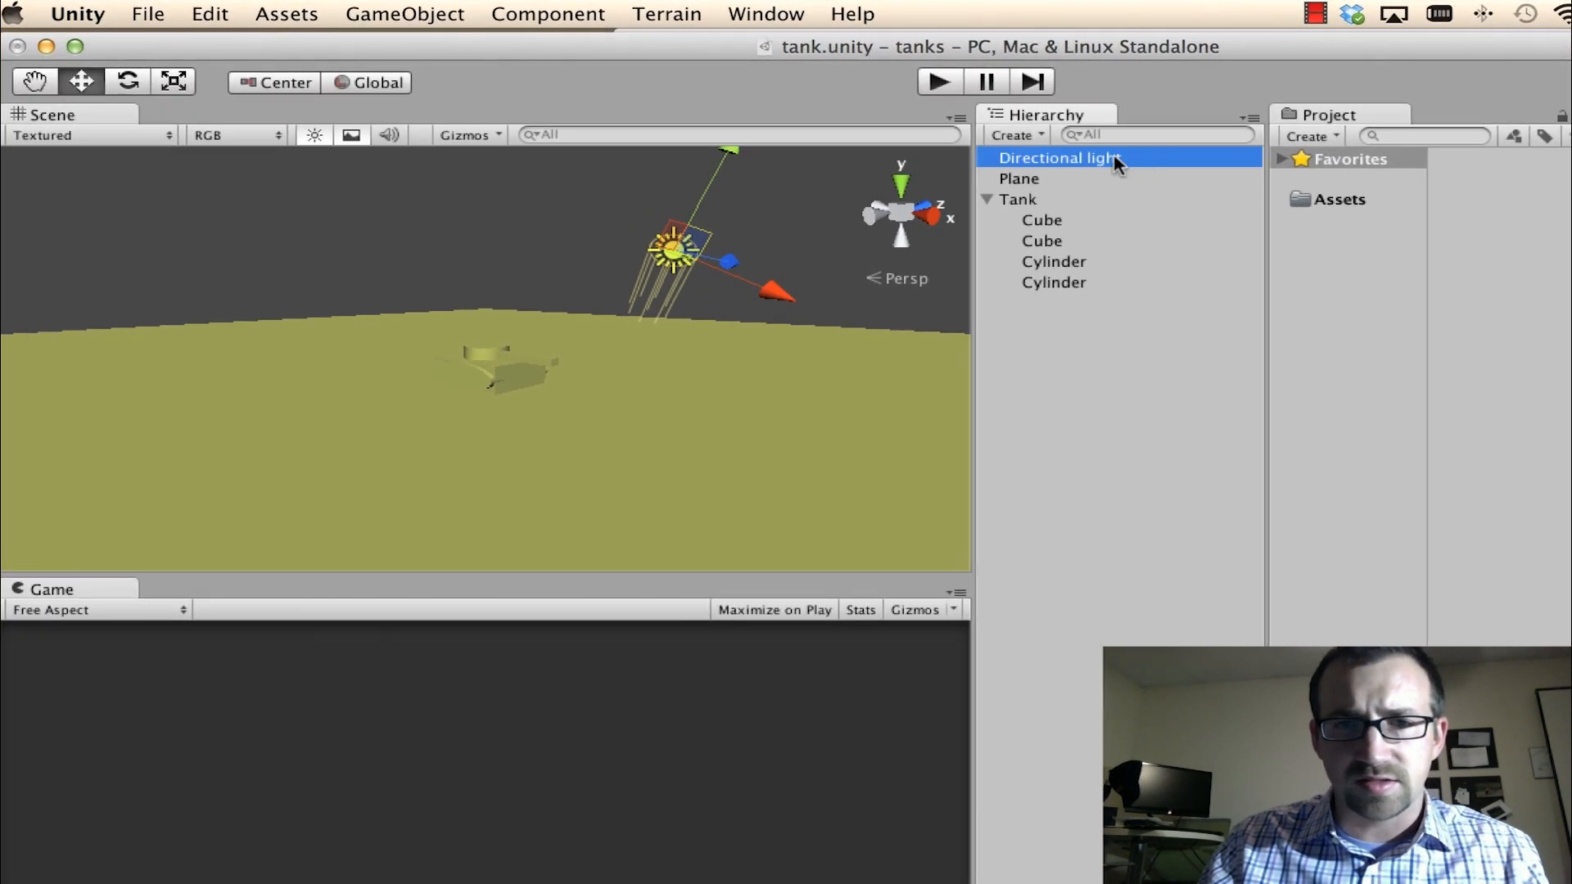
Delete the directional light and switch off scene lighting in the Scene view
right_click(900, 127)
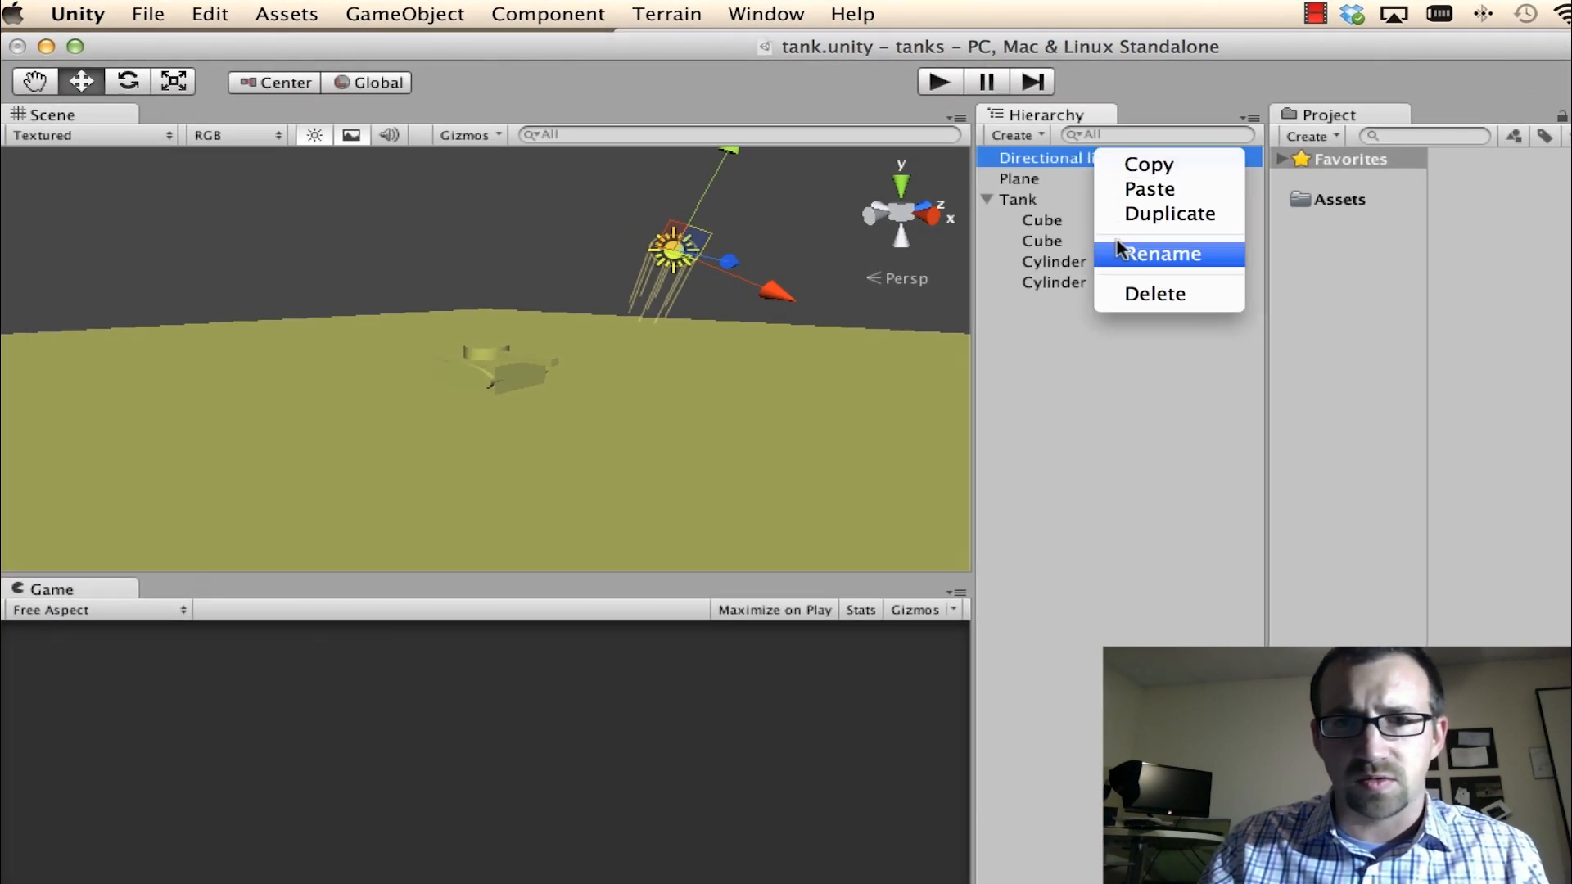
left_click(1122, 296)
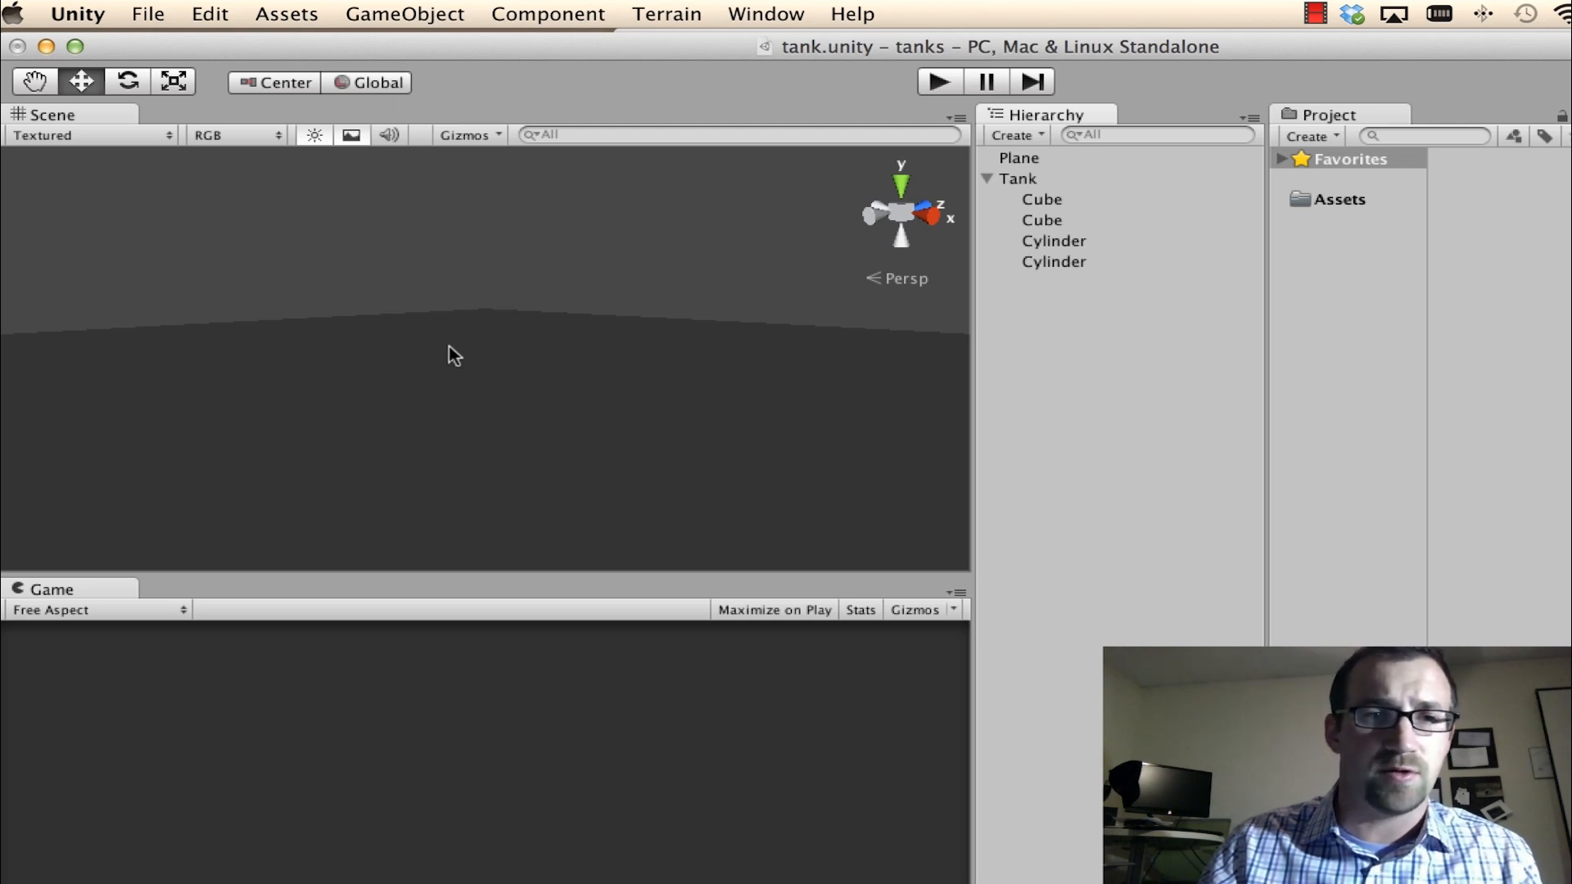
left_click(316, 139)
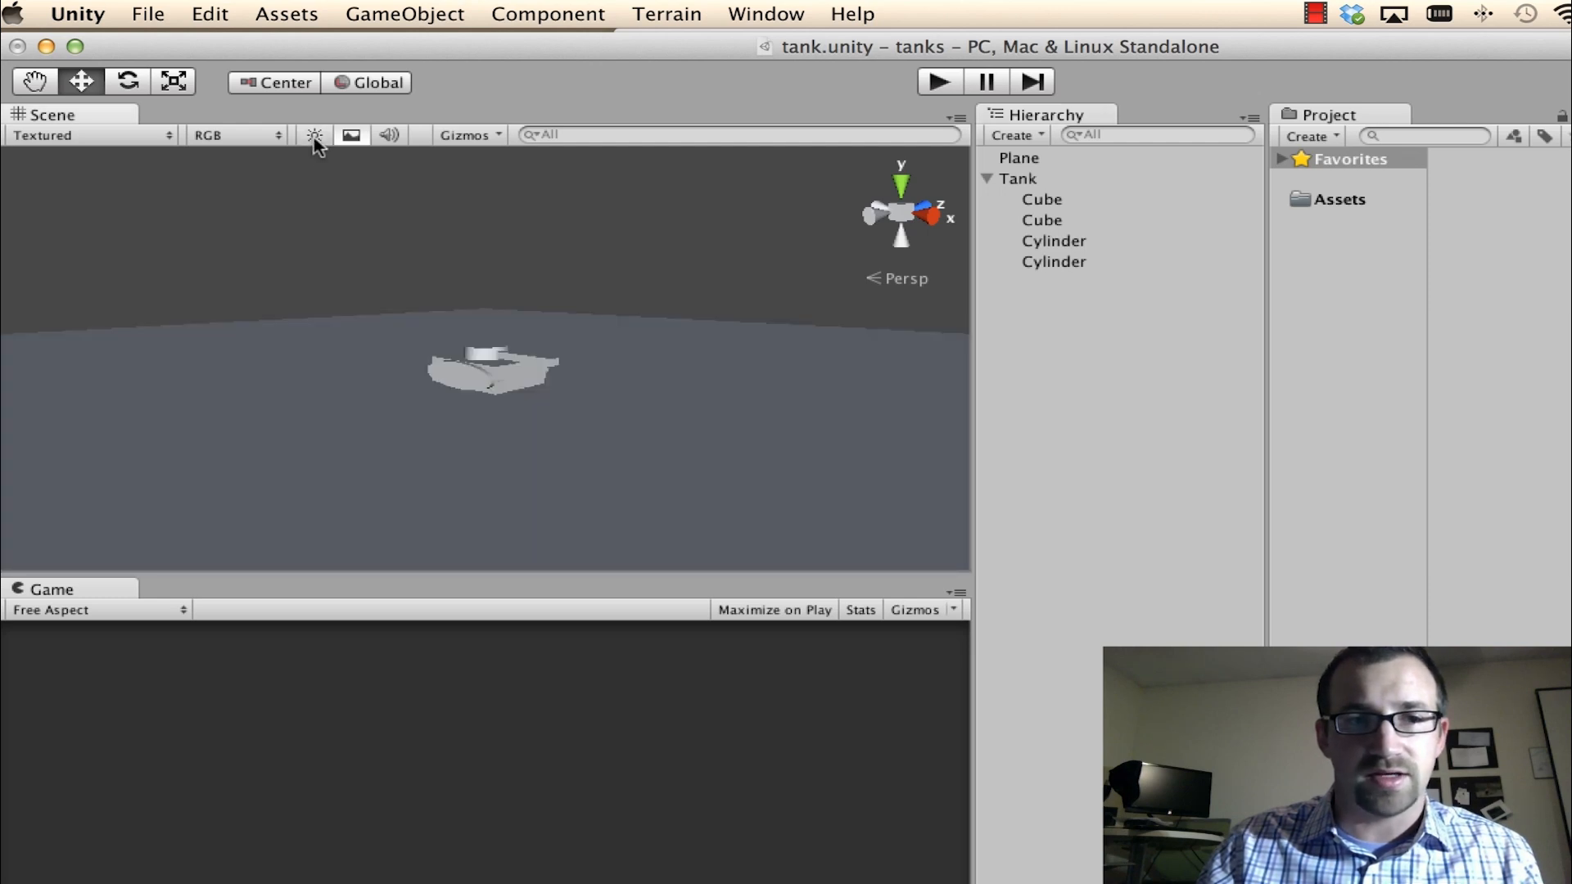
scroll(495, 302, "up", 5)
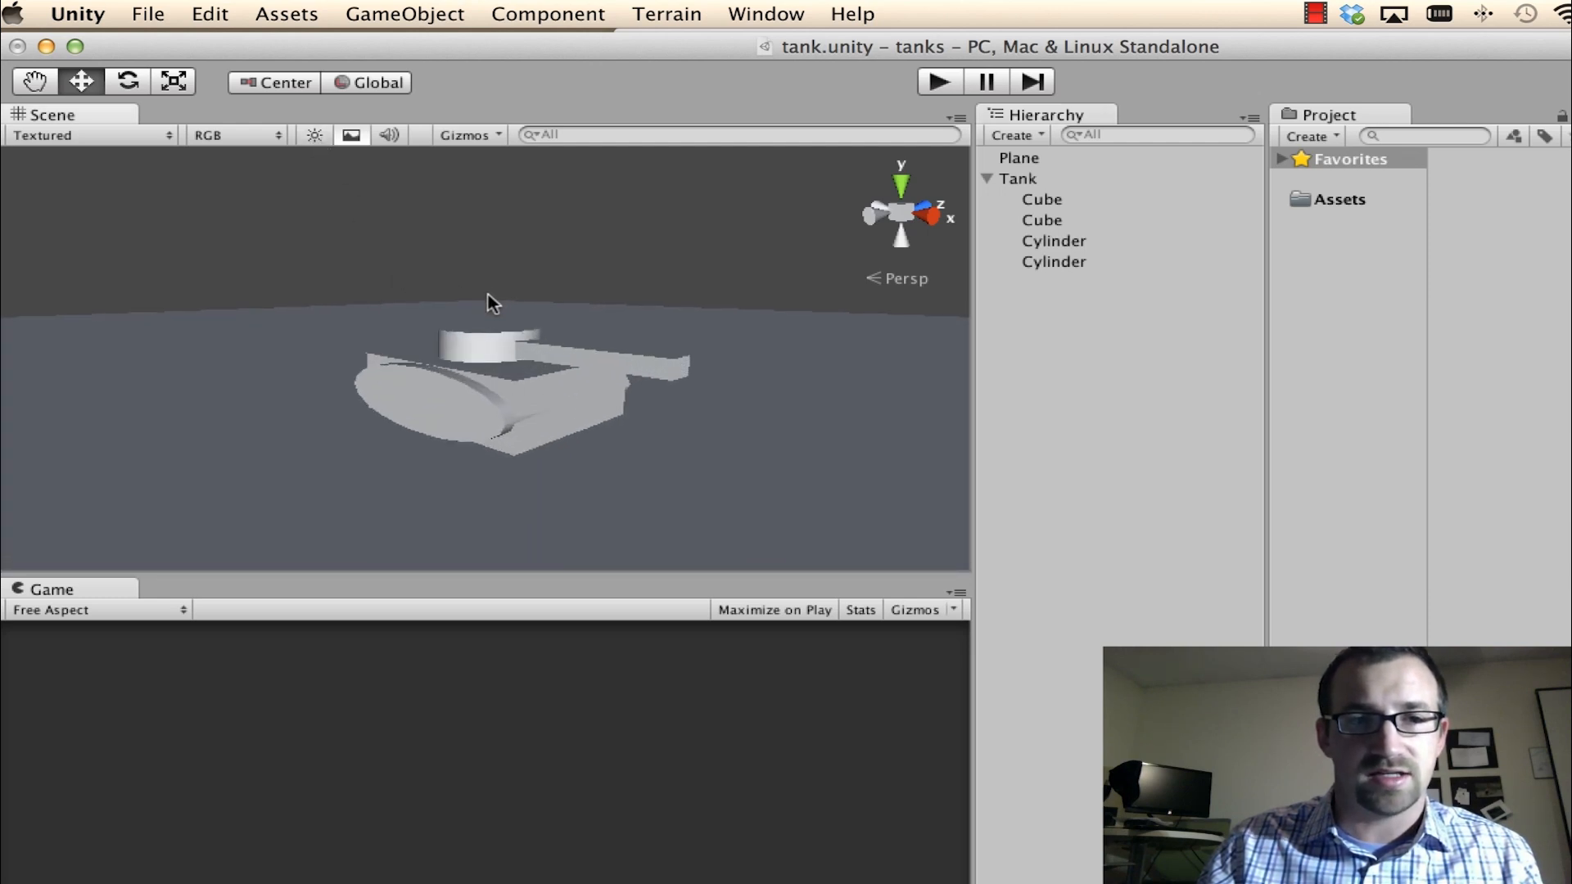
Turn scene lighting back on, add a point light and raise it above the tank, near X 1.94, Y 2.90, Z -1.72
scroll(487, 294, "down", 2)
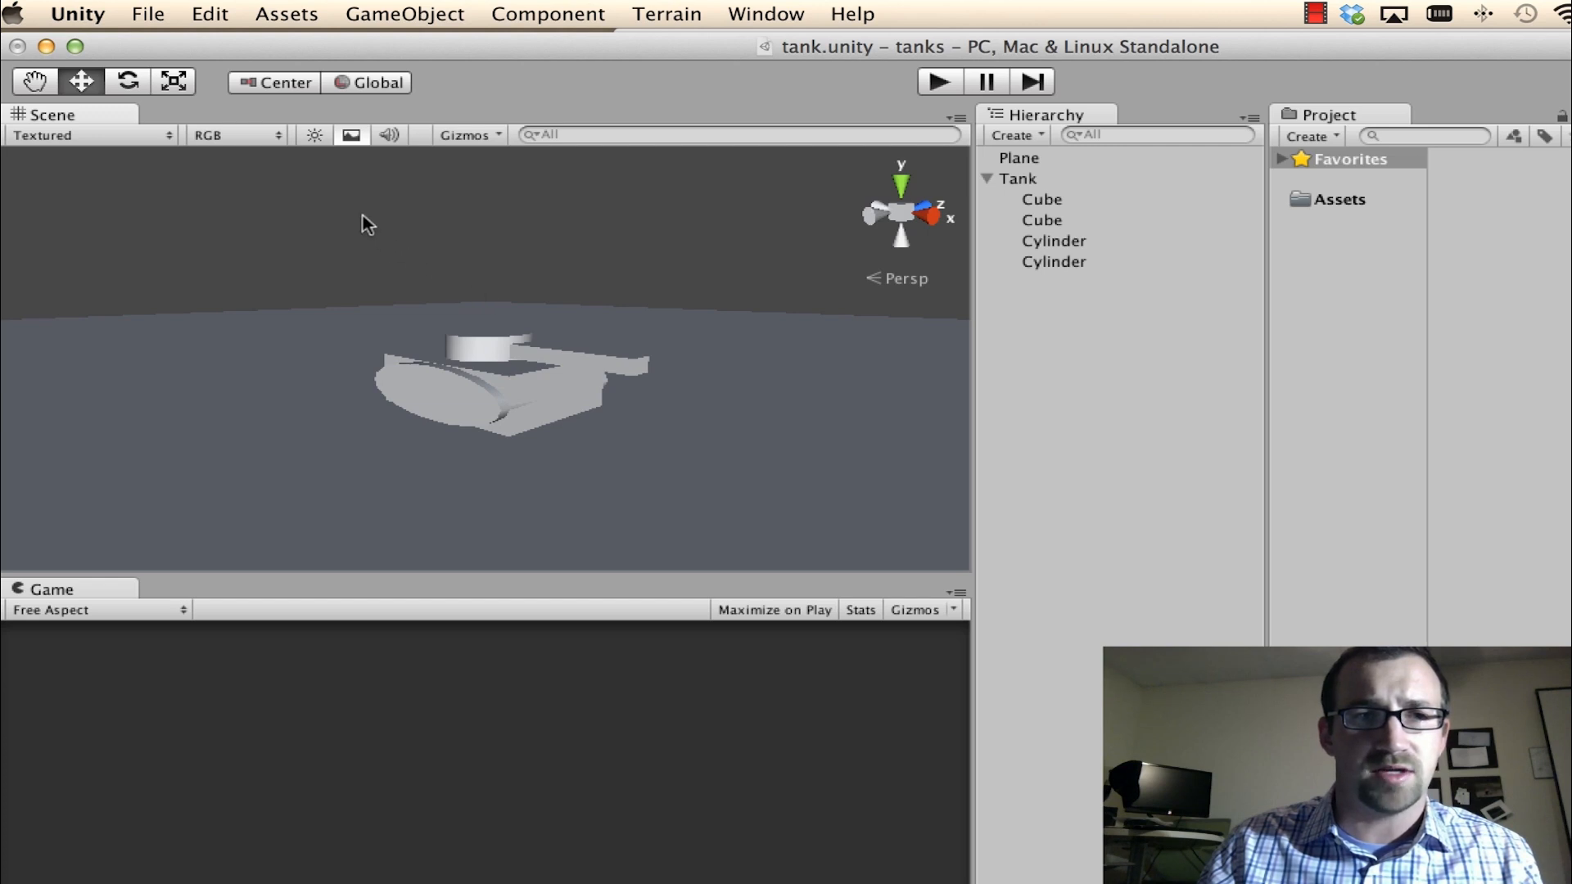
left_click(315, 137)
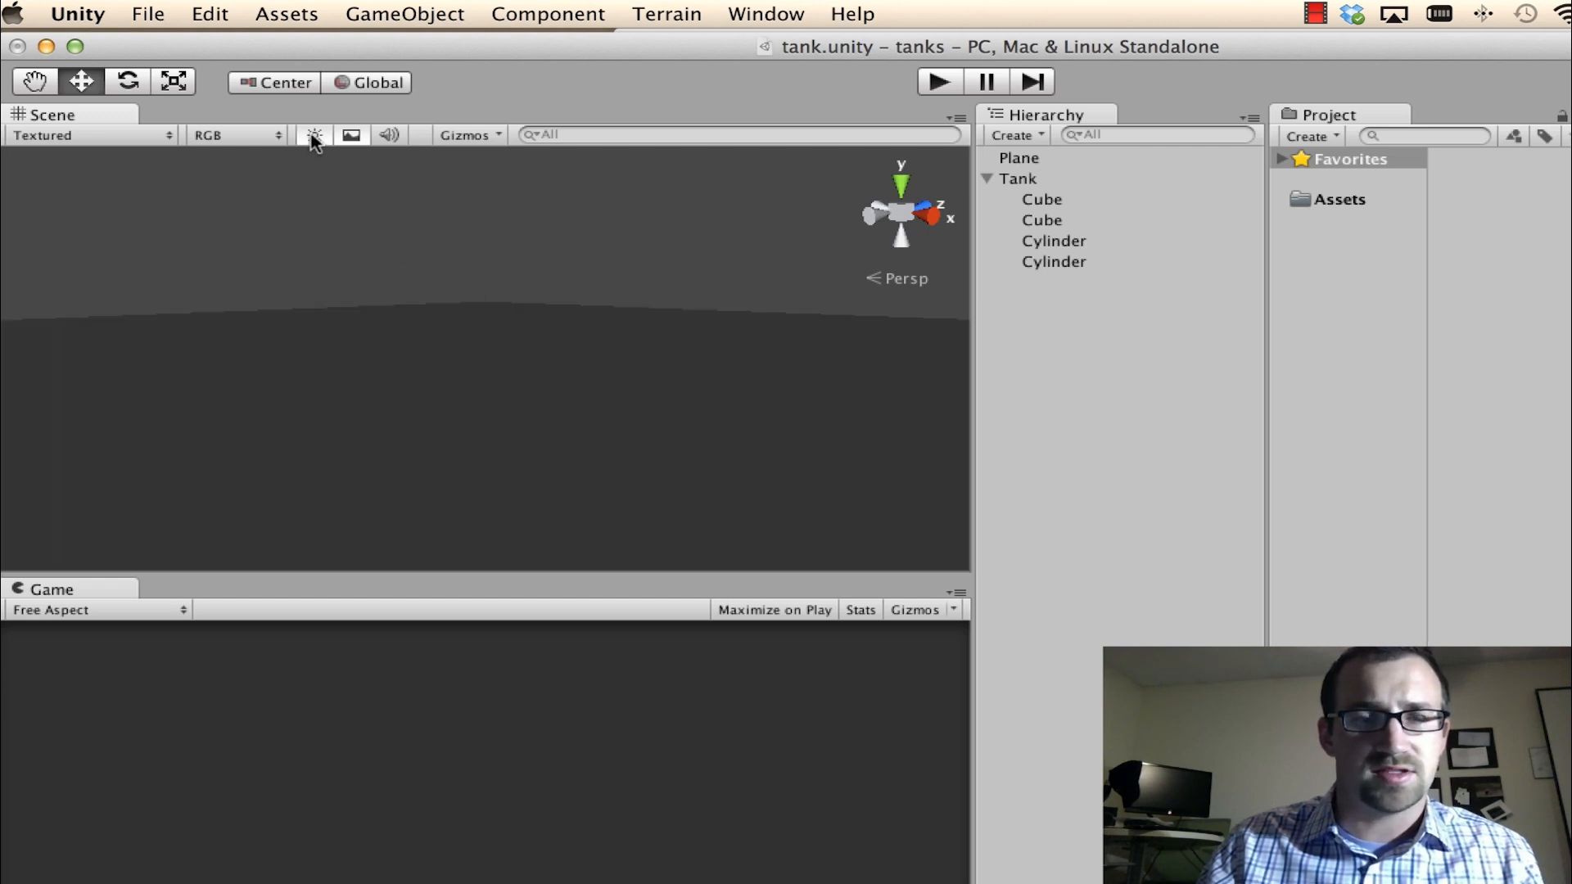
left_click(449, 16)
mouse_move(456, 70)
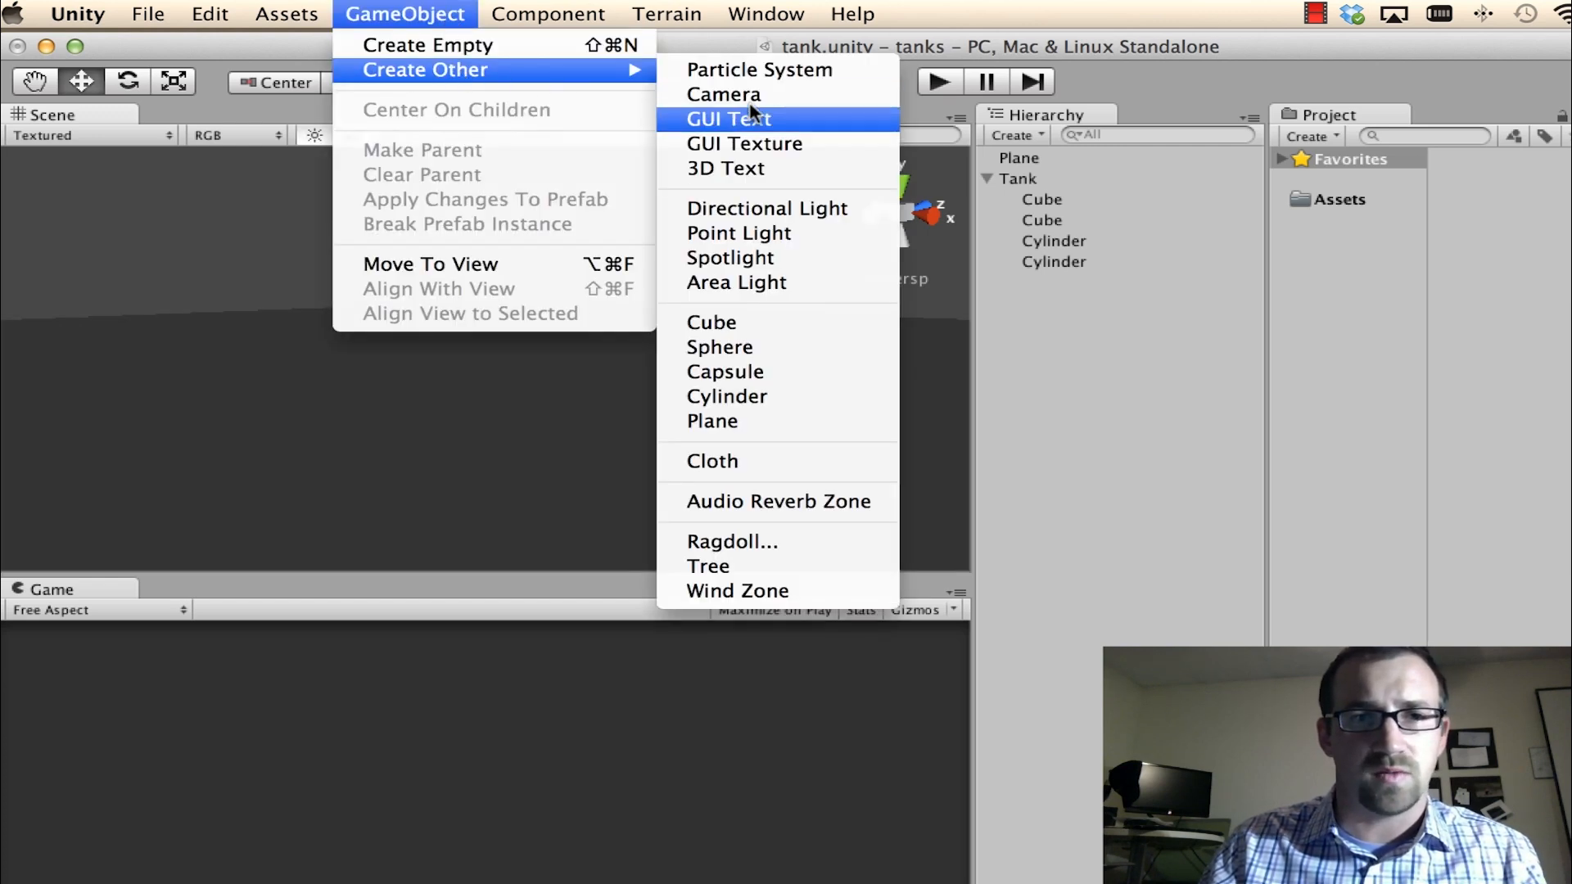
left_click(748, 239)
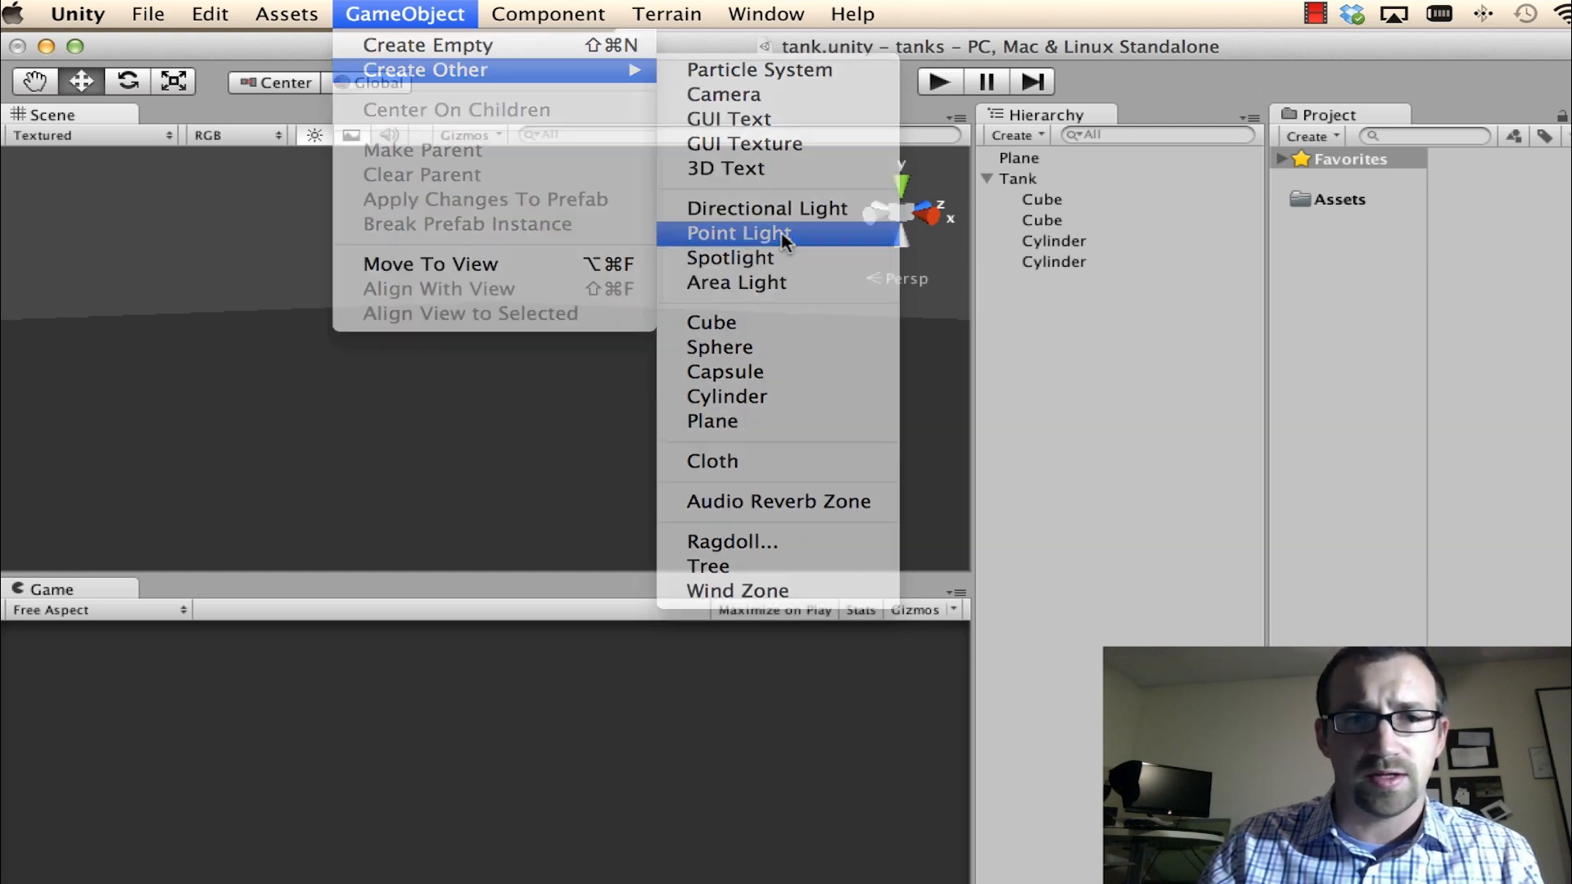
left_click_drag(486, 282, 478, 147)
left_click_drag(573, 235, 530, 270)
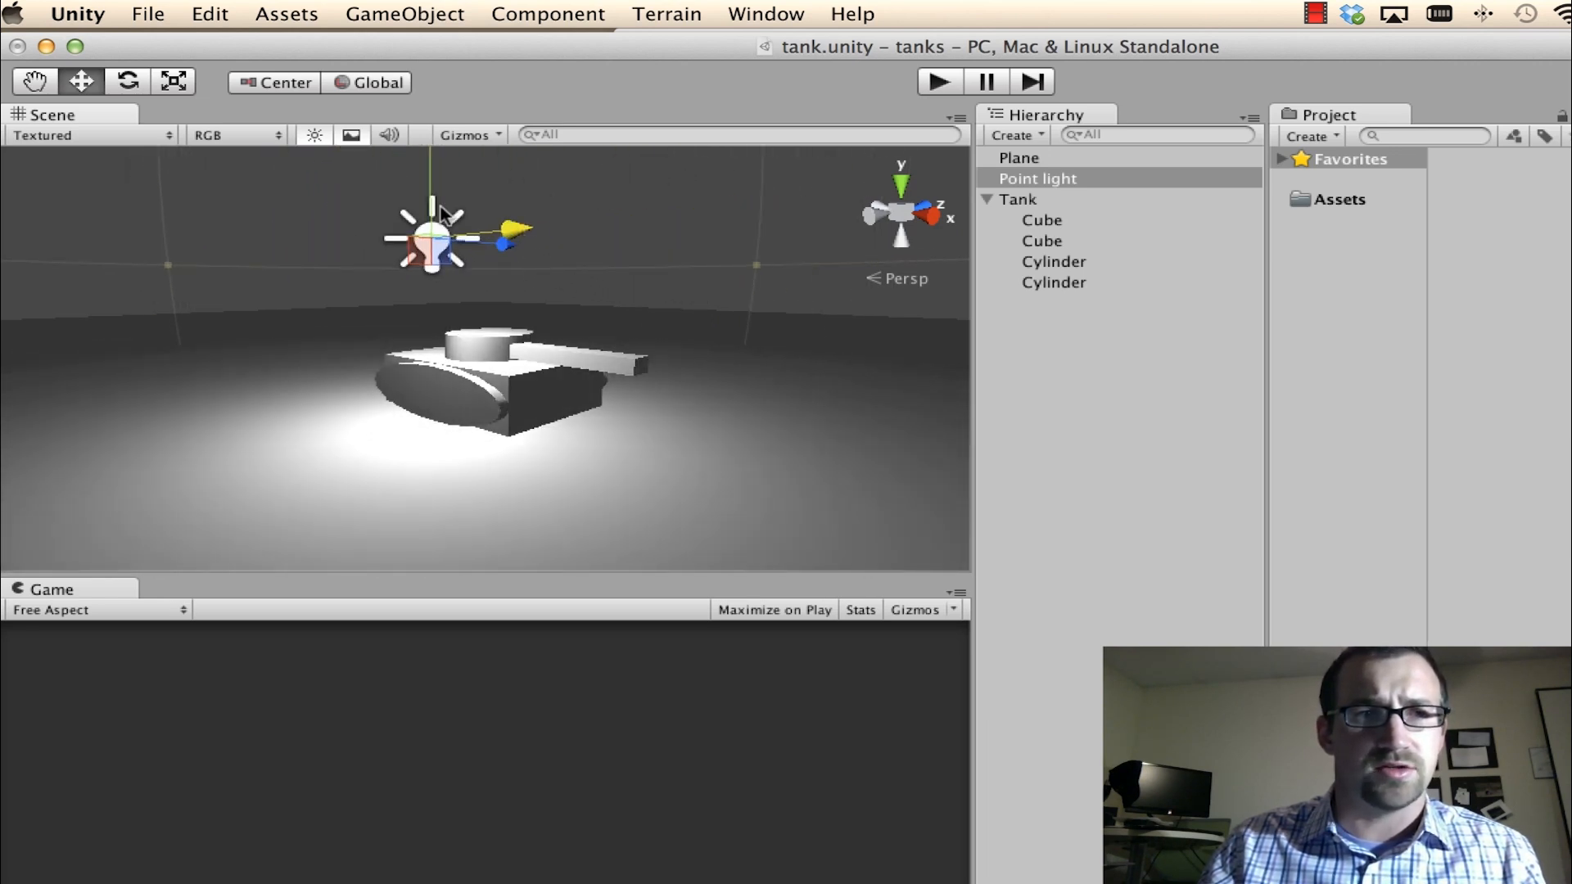
Rotate the point light to about X 40.0, Y -36.9, Z -56.9
left_click(125, 83)
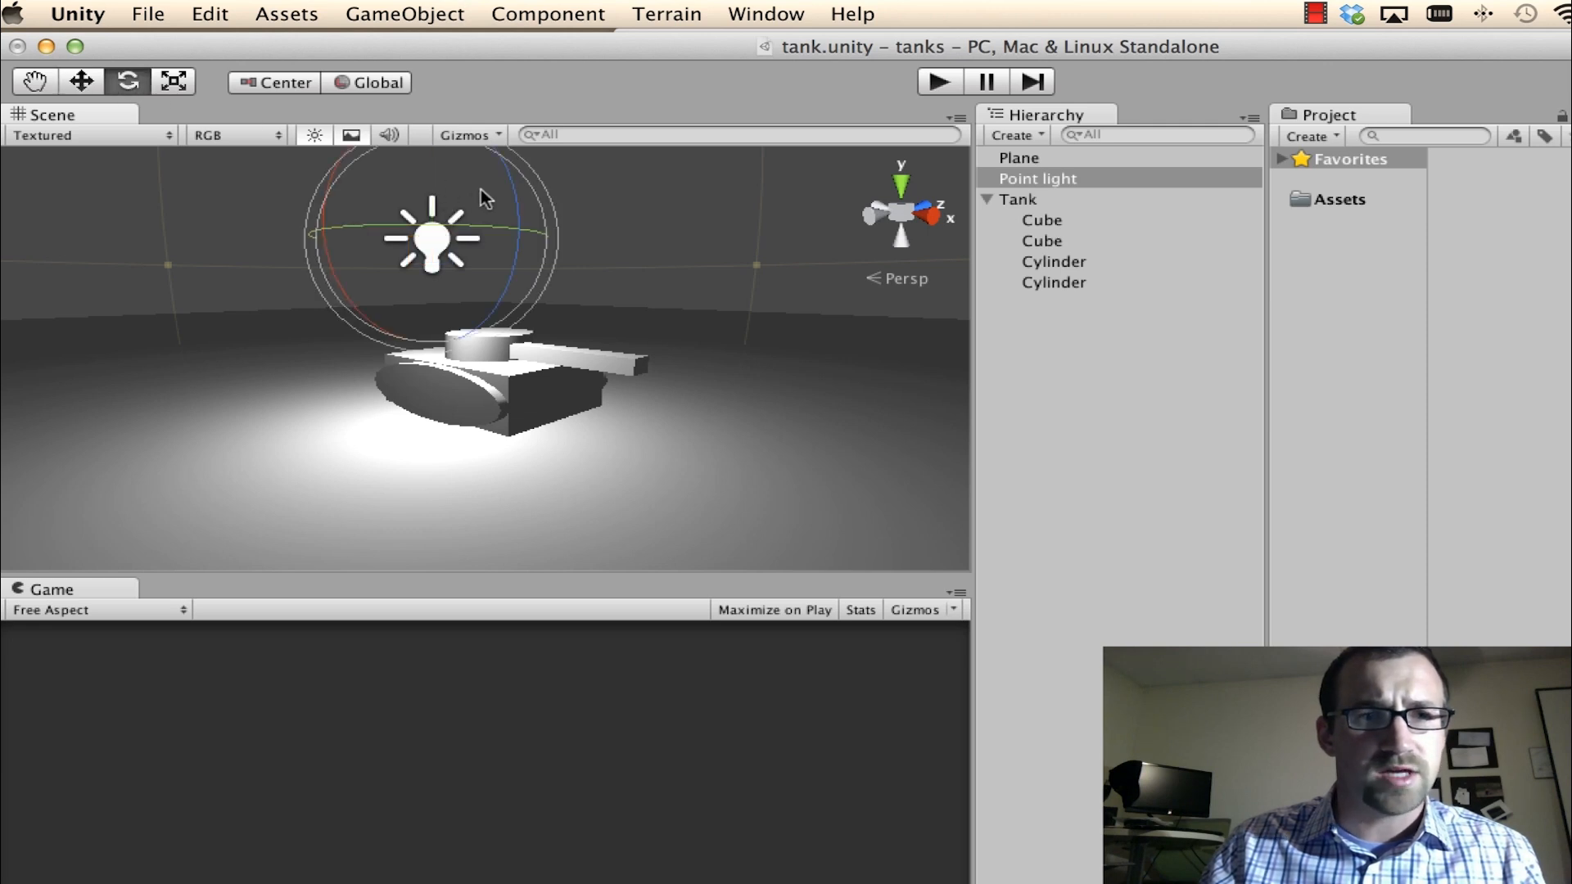
left_click_drag(398, 146, 322, 281)
left_click_drag(547, 240, 827, 323)
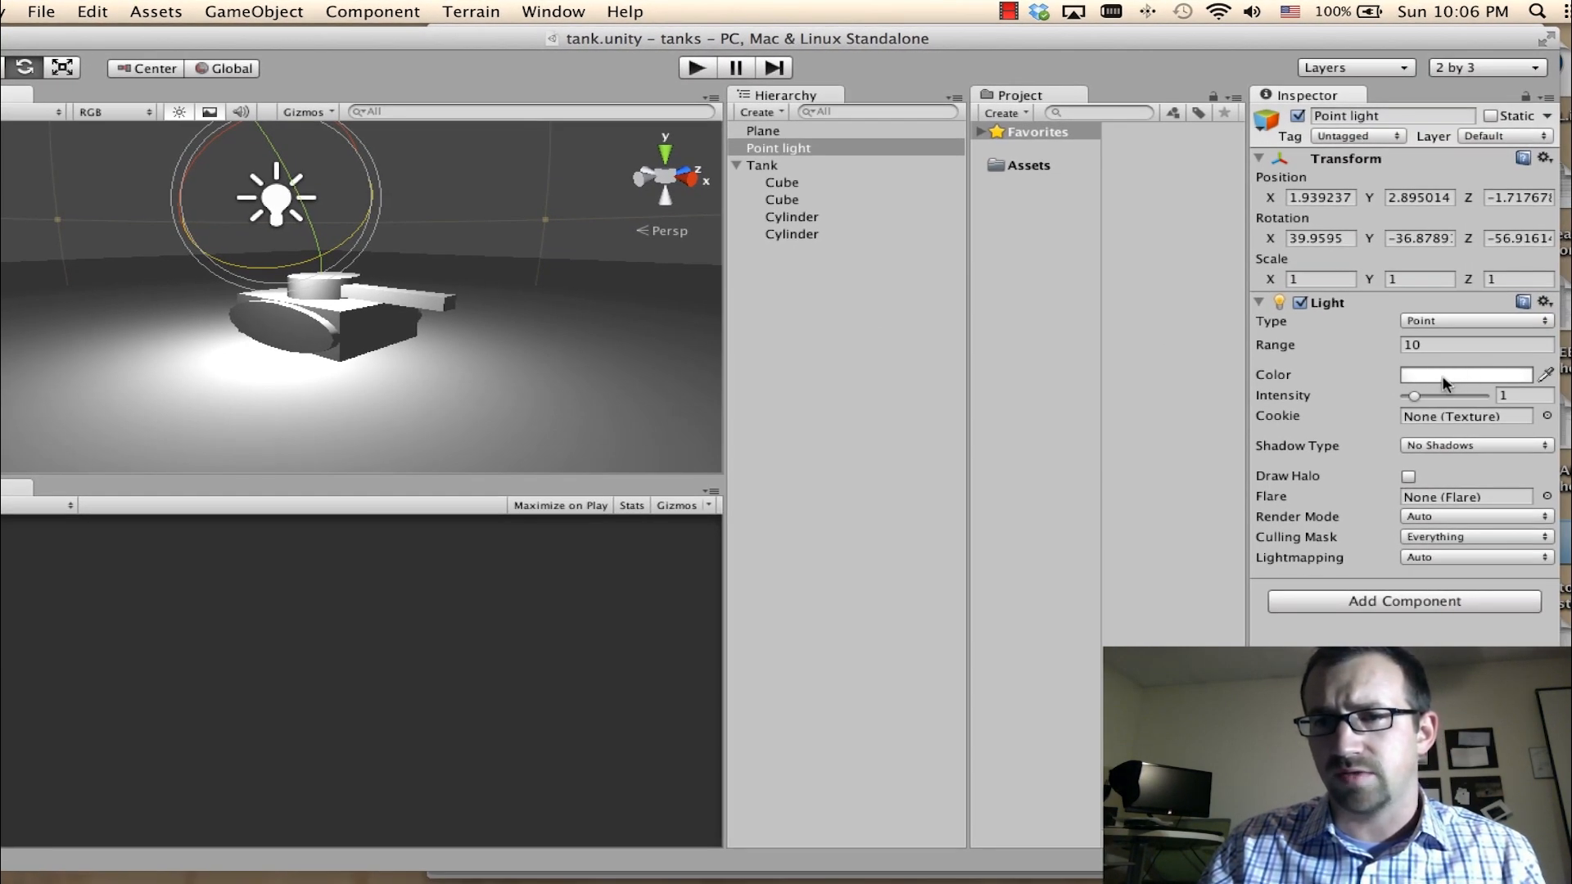
Try point light ranges of 5 and 10, settling on range 5 with intensity 1.8
left_click_drag(1440, 399, 1419, 401)
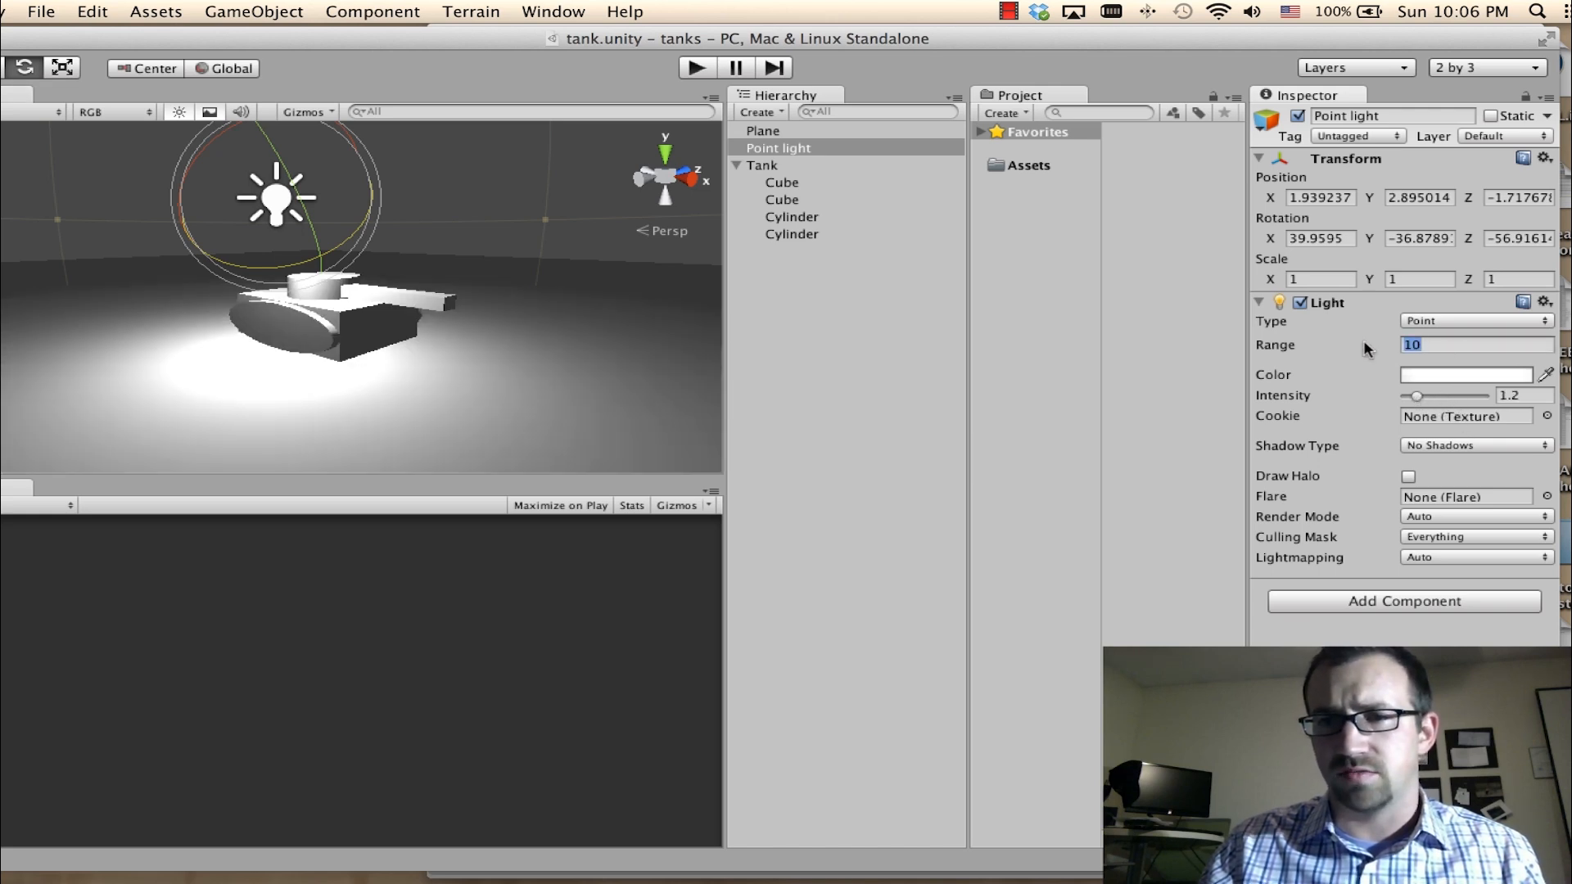
type("5")
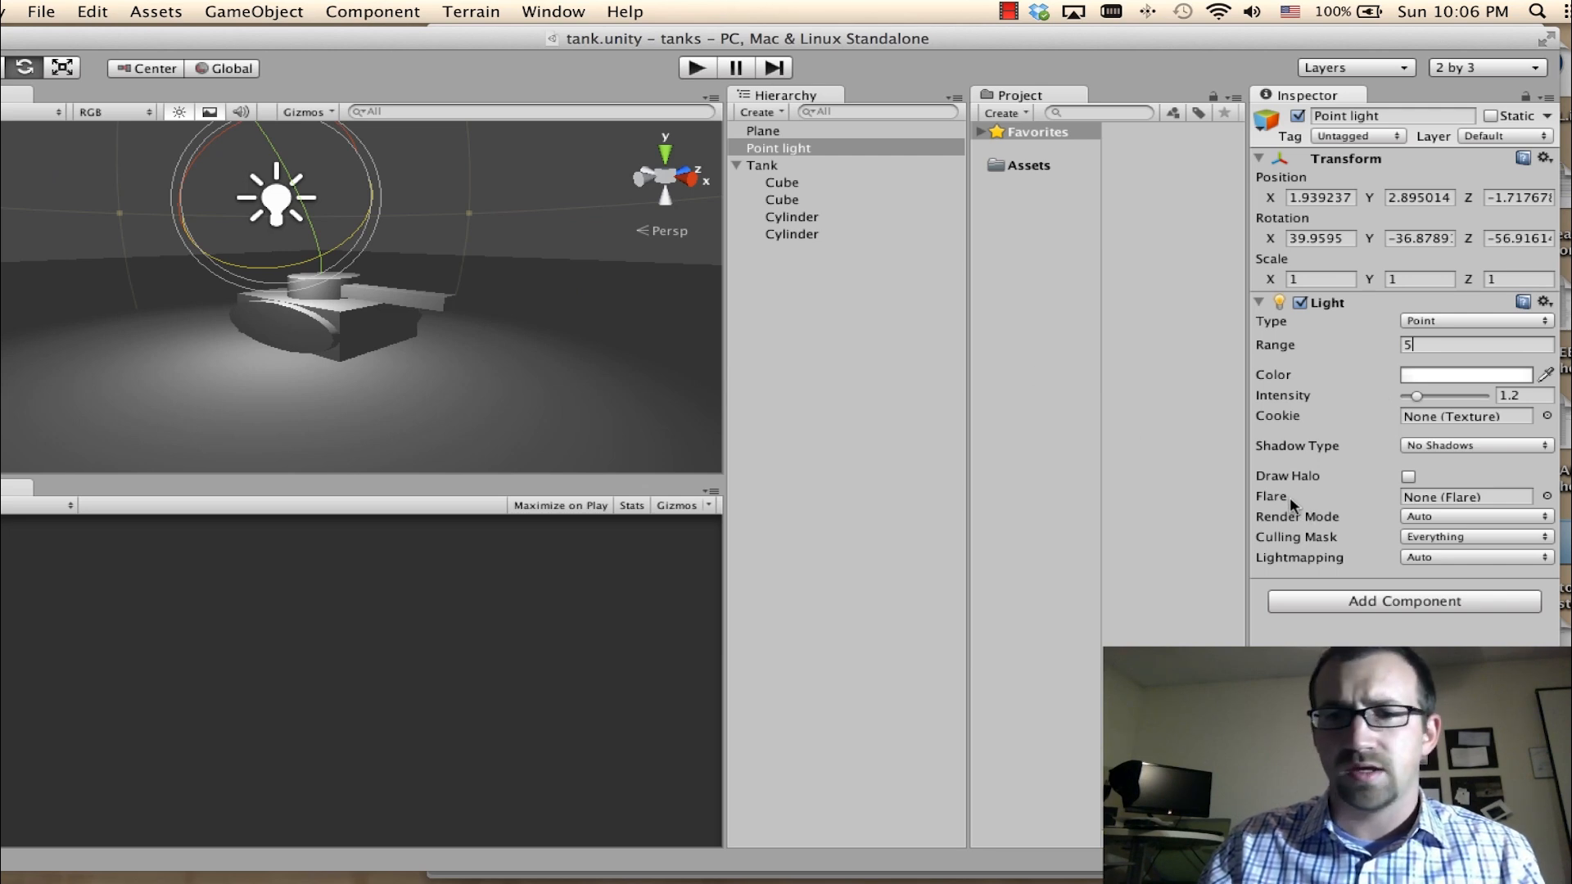
left_click_drag(1426, 347, 1387, 344)
type("10")
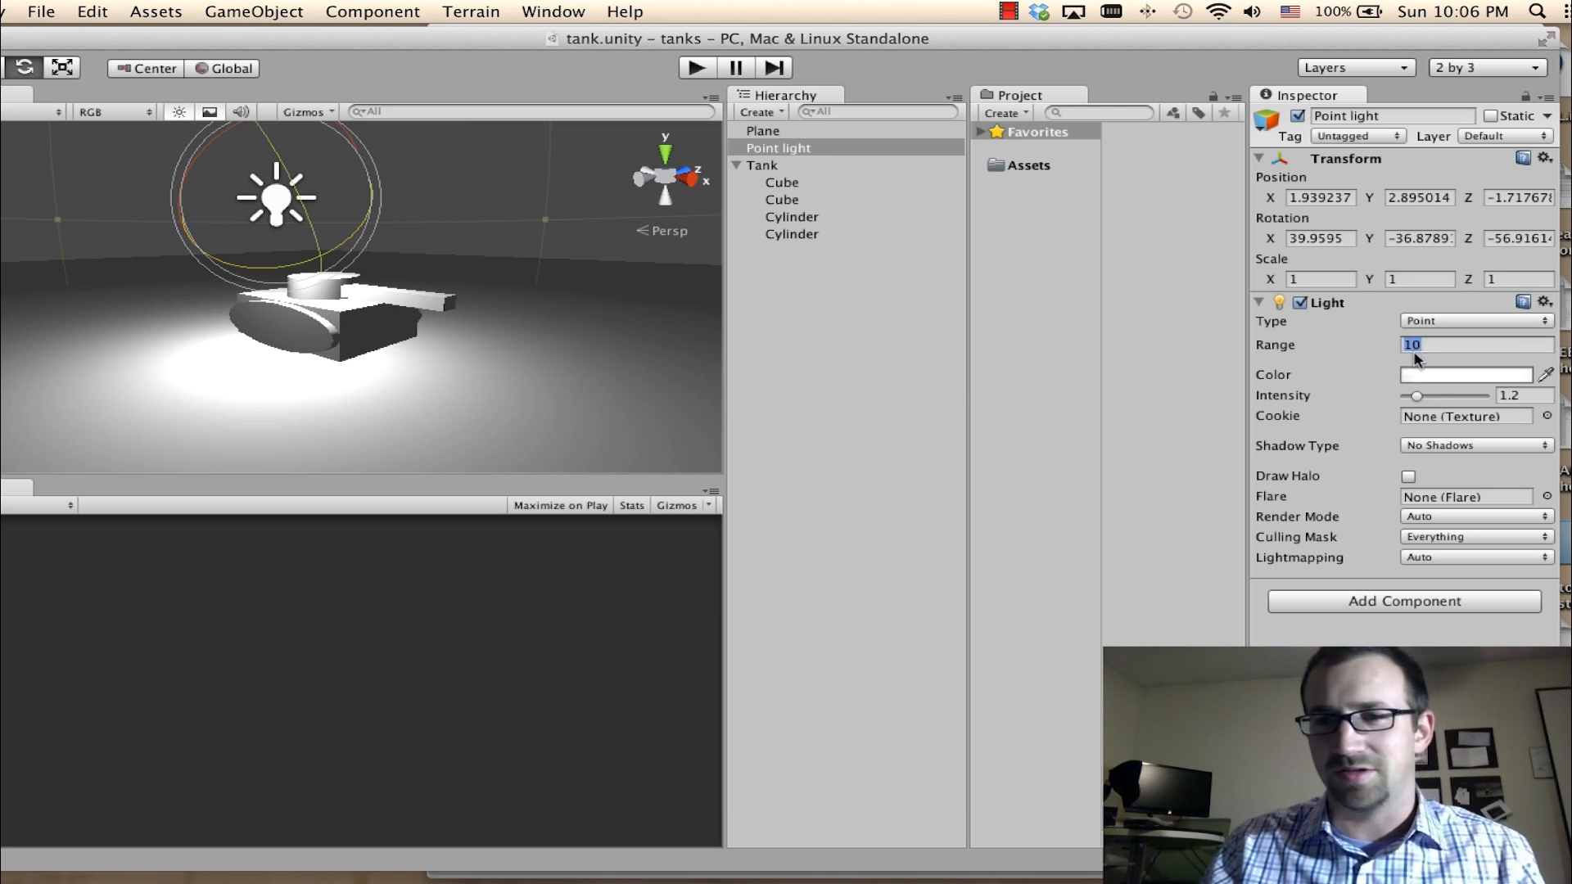
type("5")
left_click_drag(1416, 397, 1428, 403)
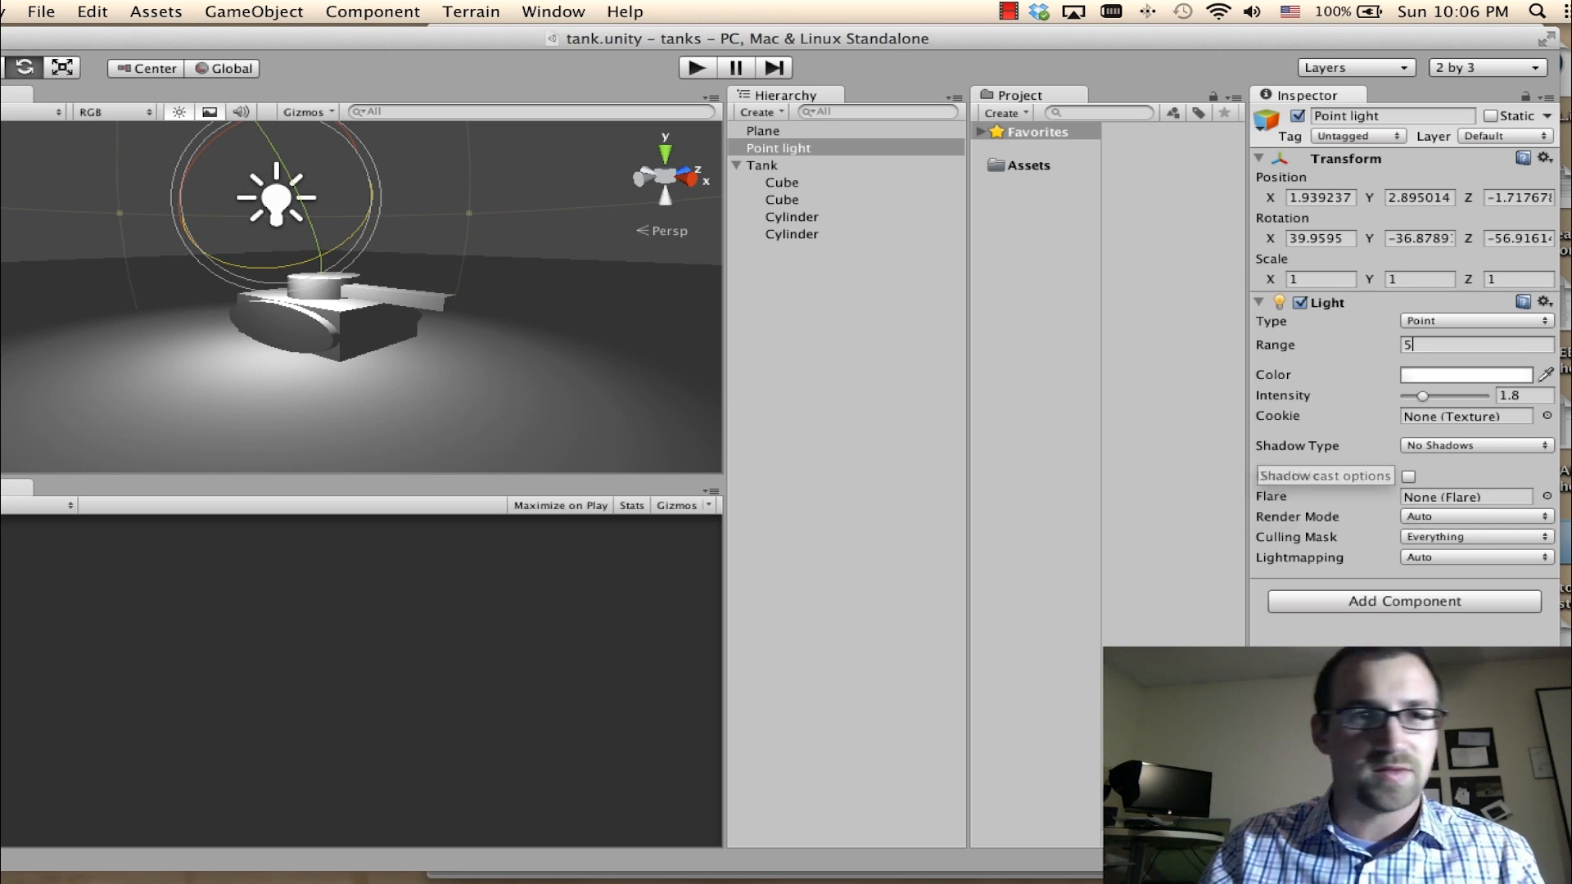
Delete the point light from the scene
left_click(797, 152)
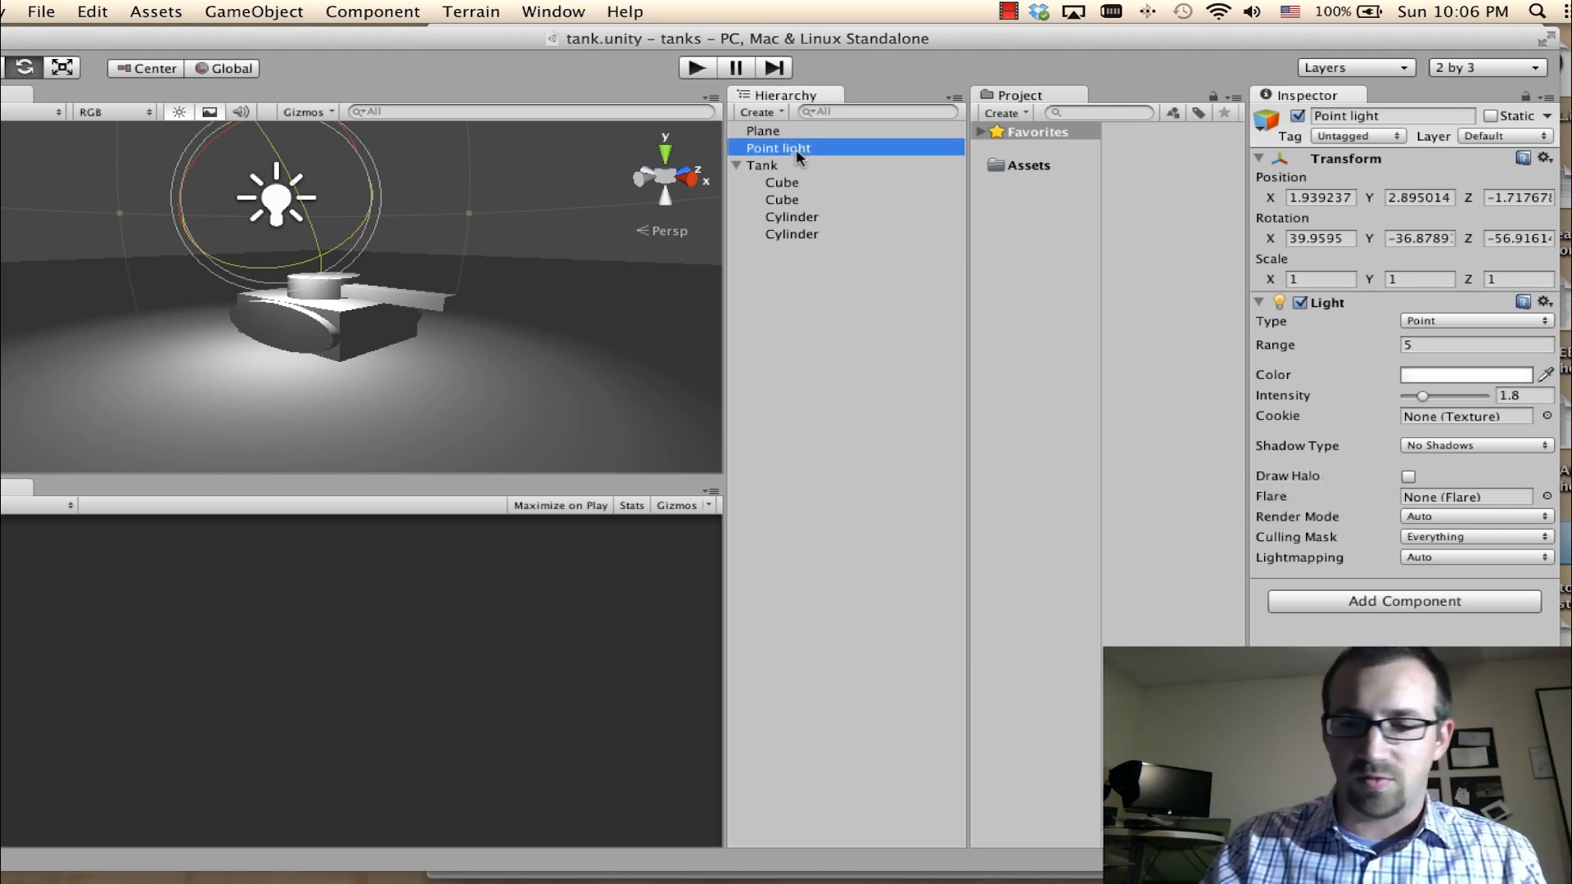
right_click(796, 152)
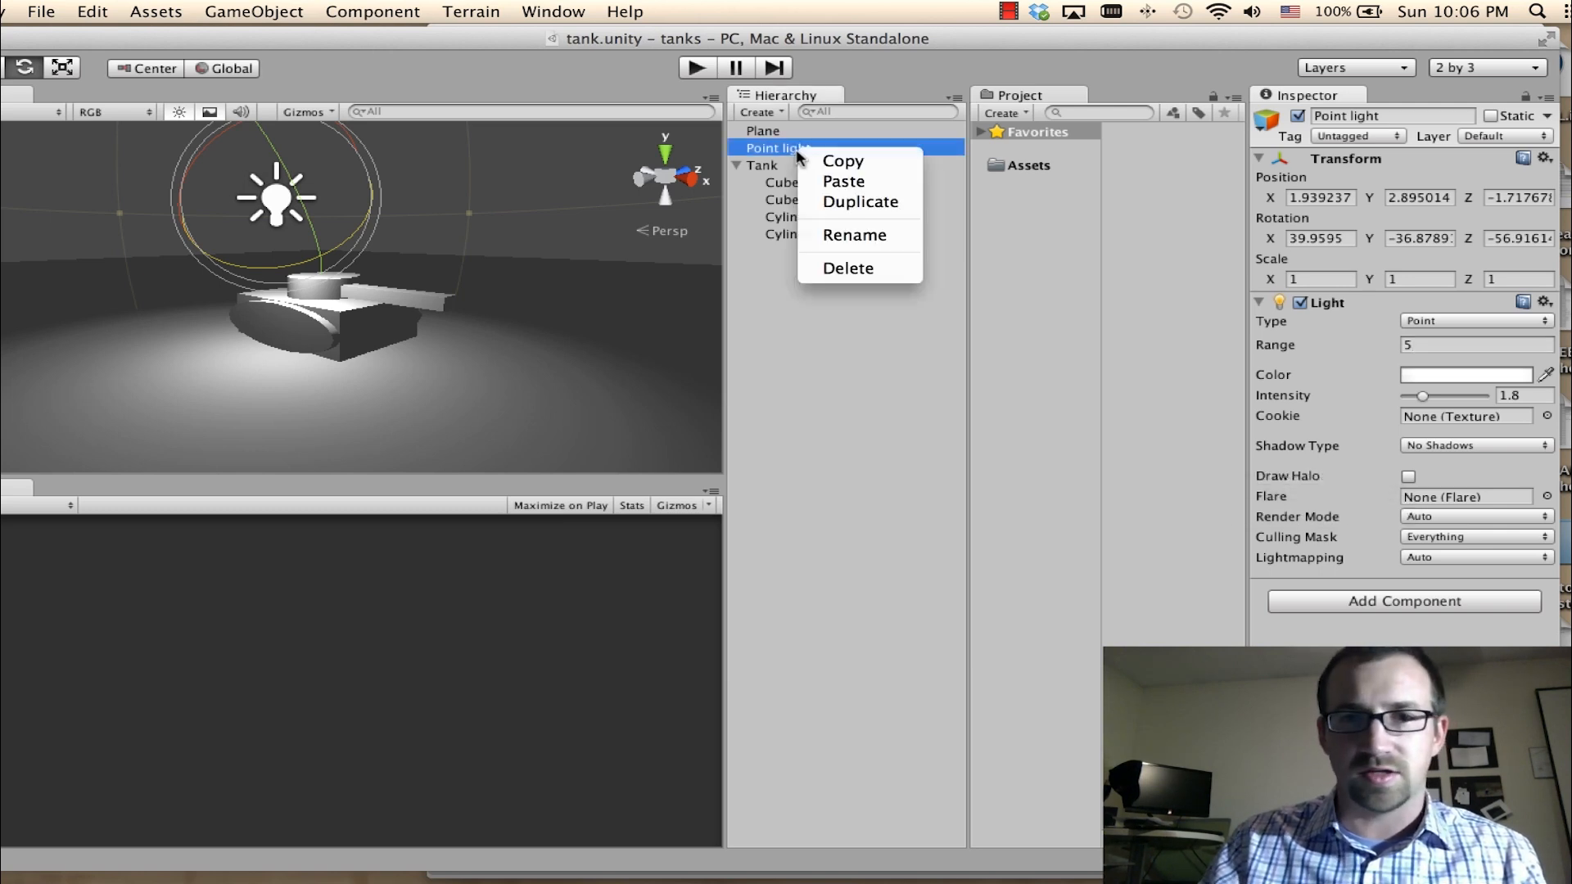
left_click(847, 265)
Add a spotlight and raise it along the Y axis above the tank
left_click(258, 11)
mouse_move(275, 59)
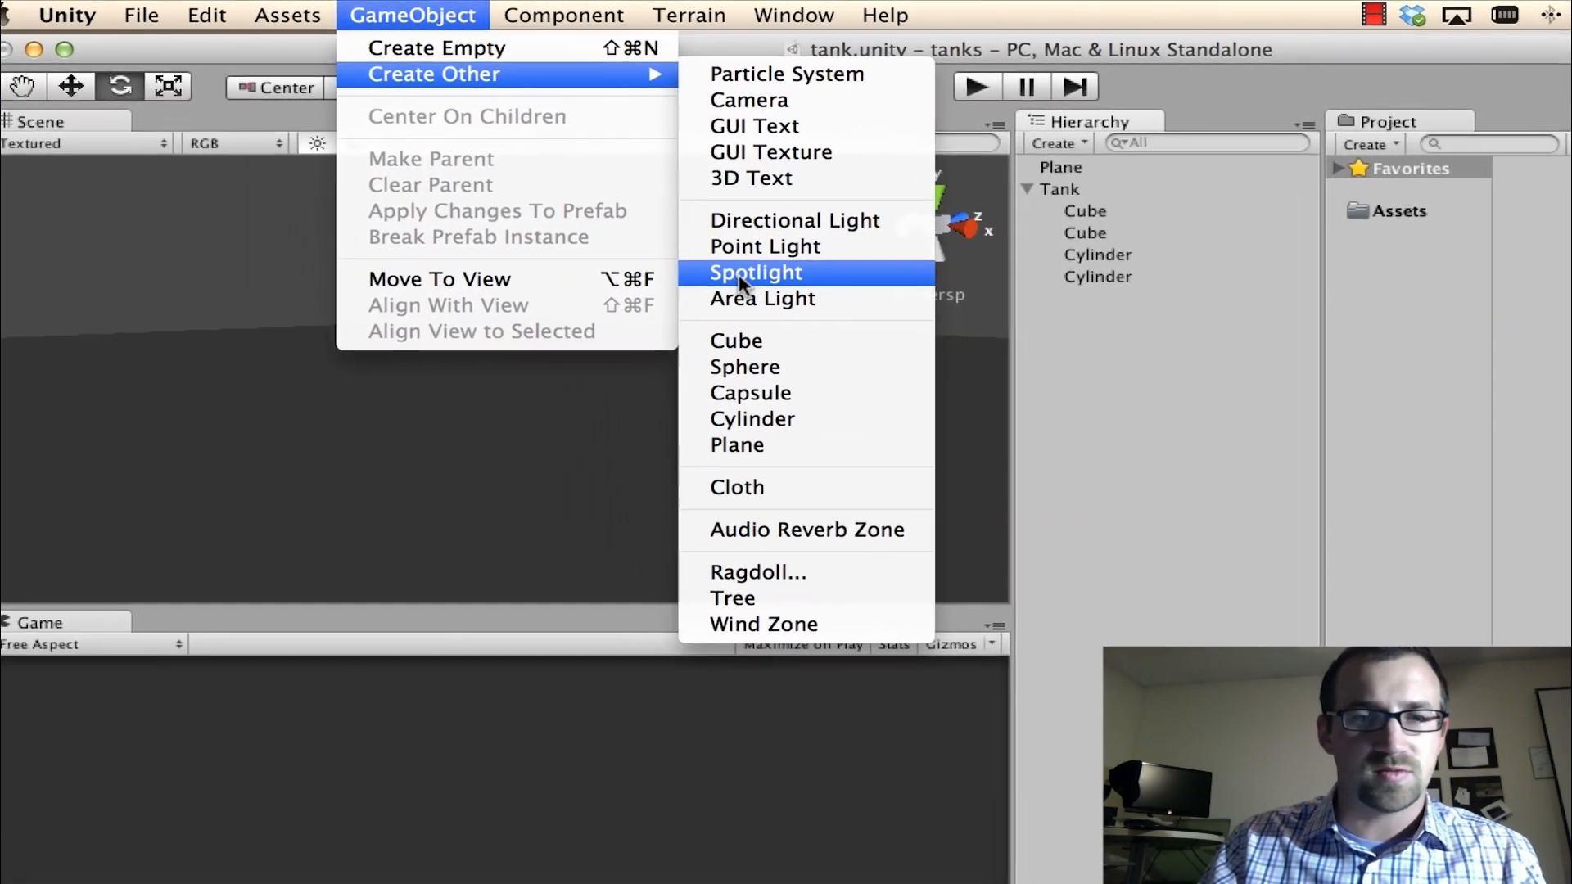
left_click(560, 224)
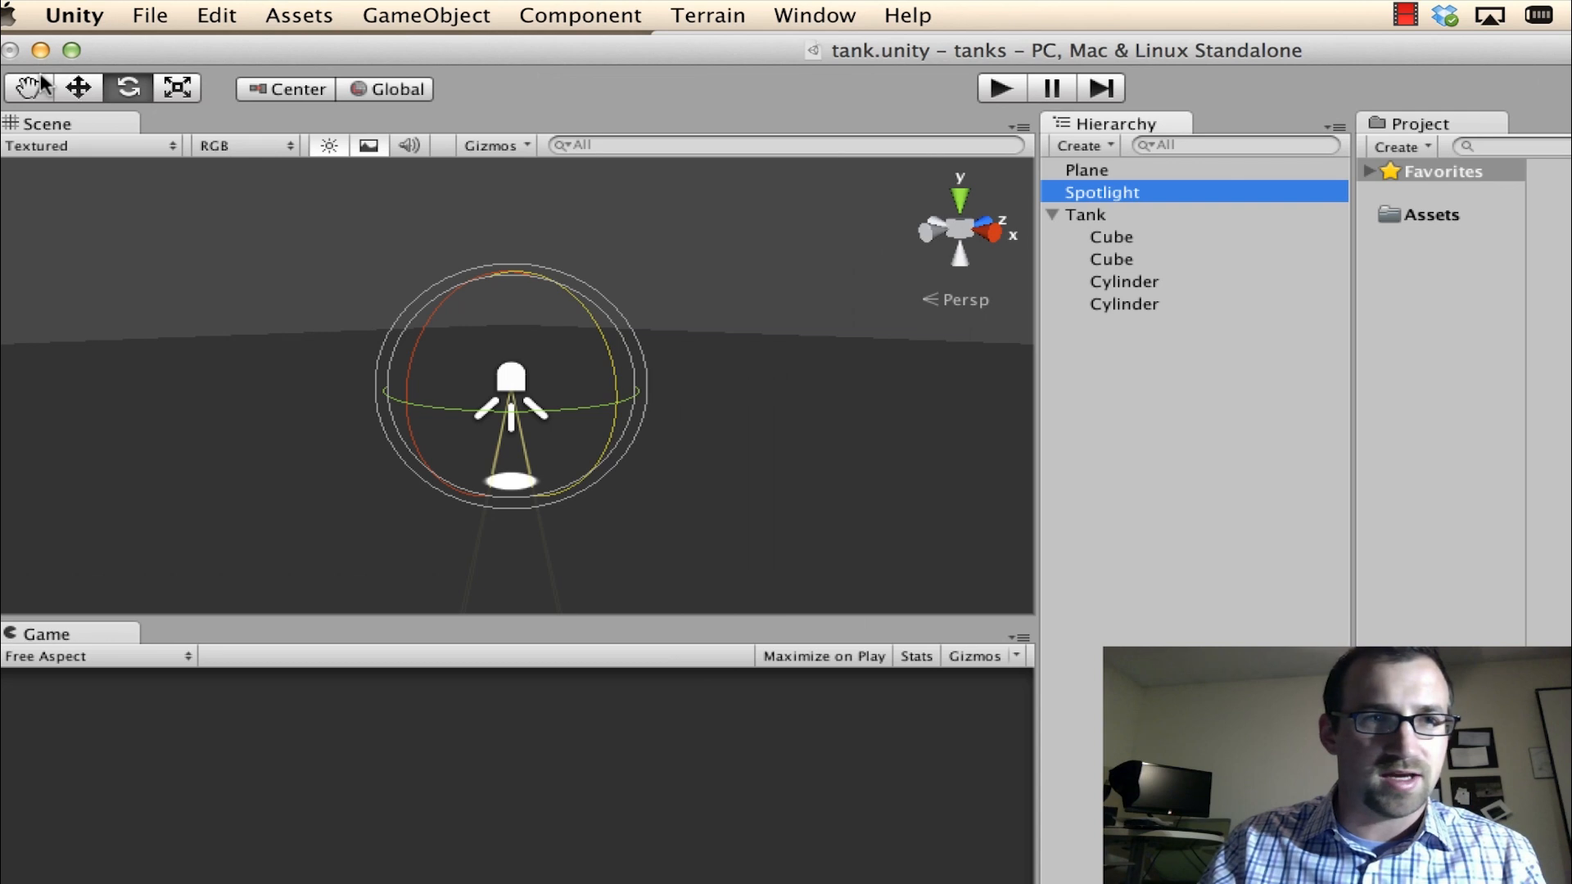
left_click(78, 87)
left_click_drag(509, 313, 509, 199)
Rotate the spotlight to about X 41.4, Y 90, Z 90 and lower it to about Y 1.6
left_click(131, 90)
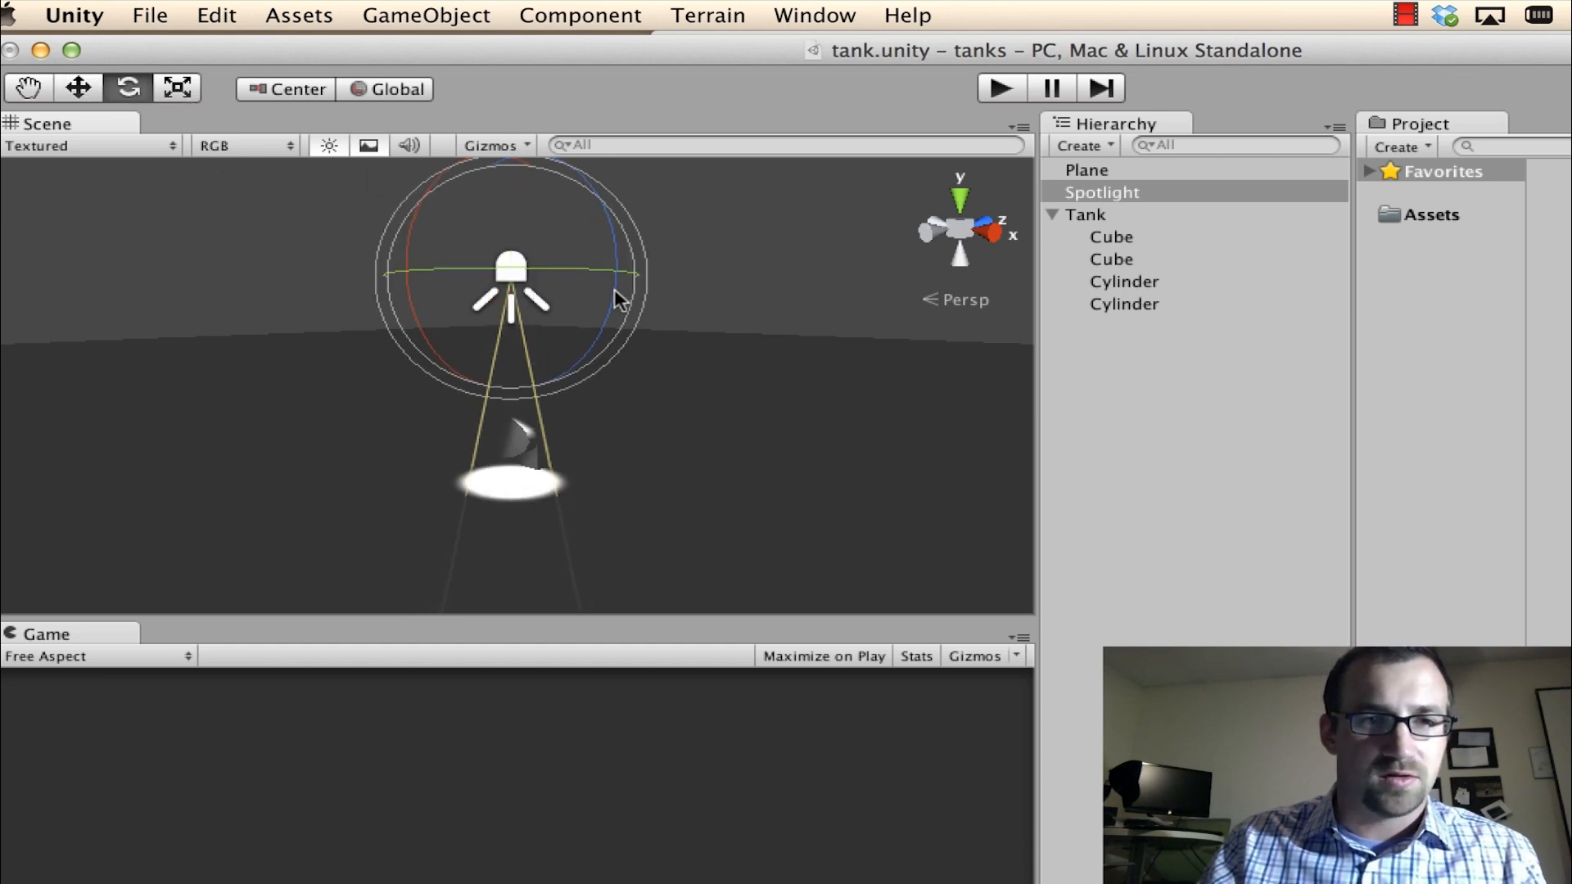
left_click_drag(613, 292, 104, 121)
left_click(78, 87)
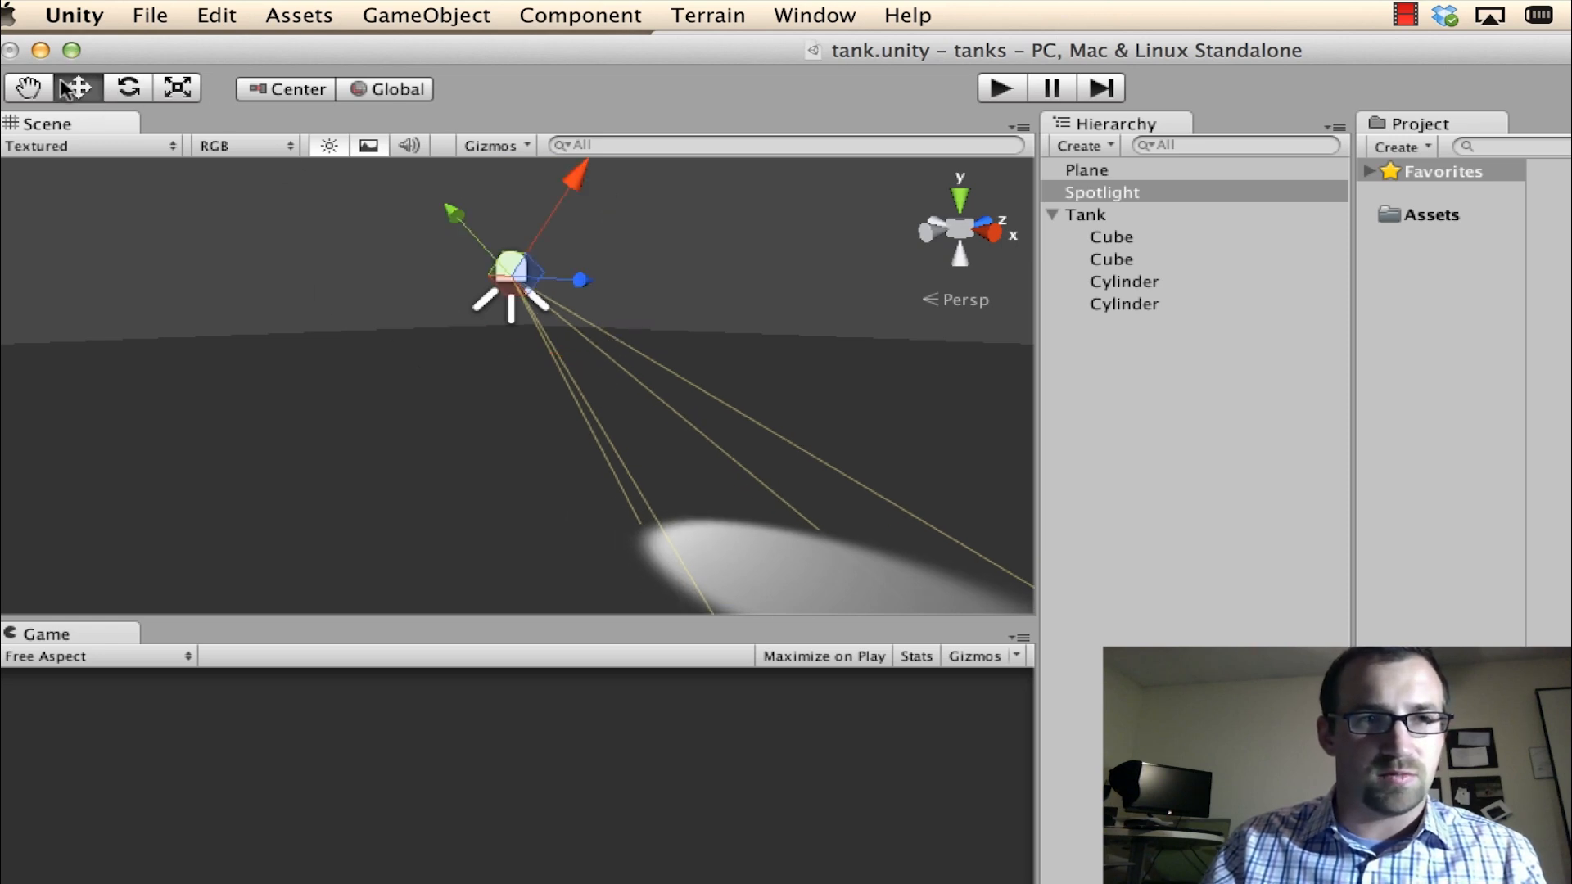
left_click(493, 230)
left_click(521, 268)
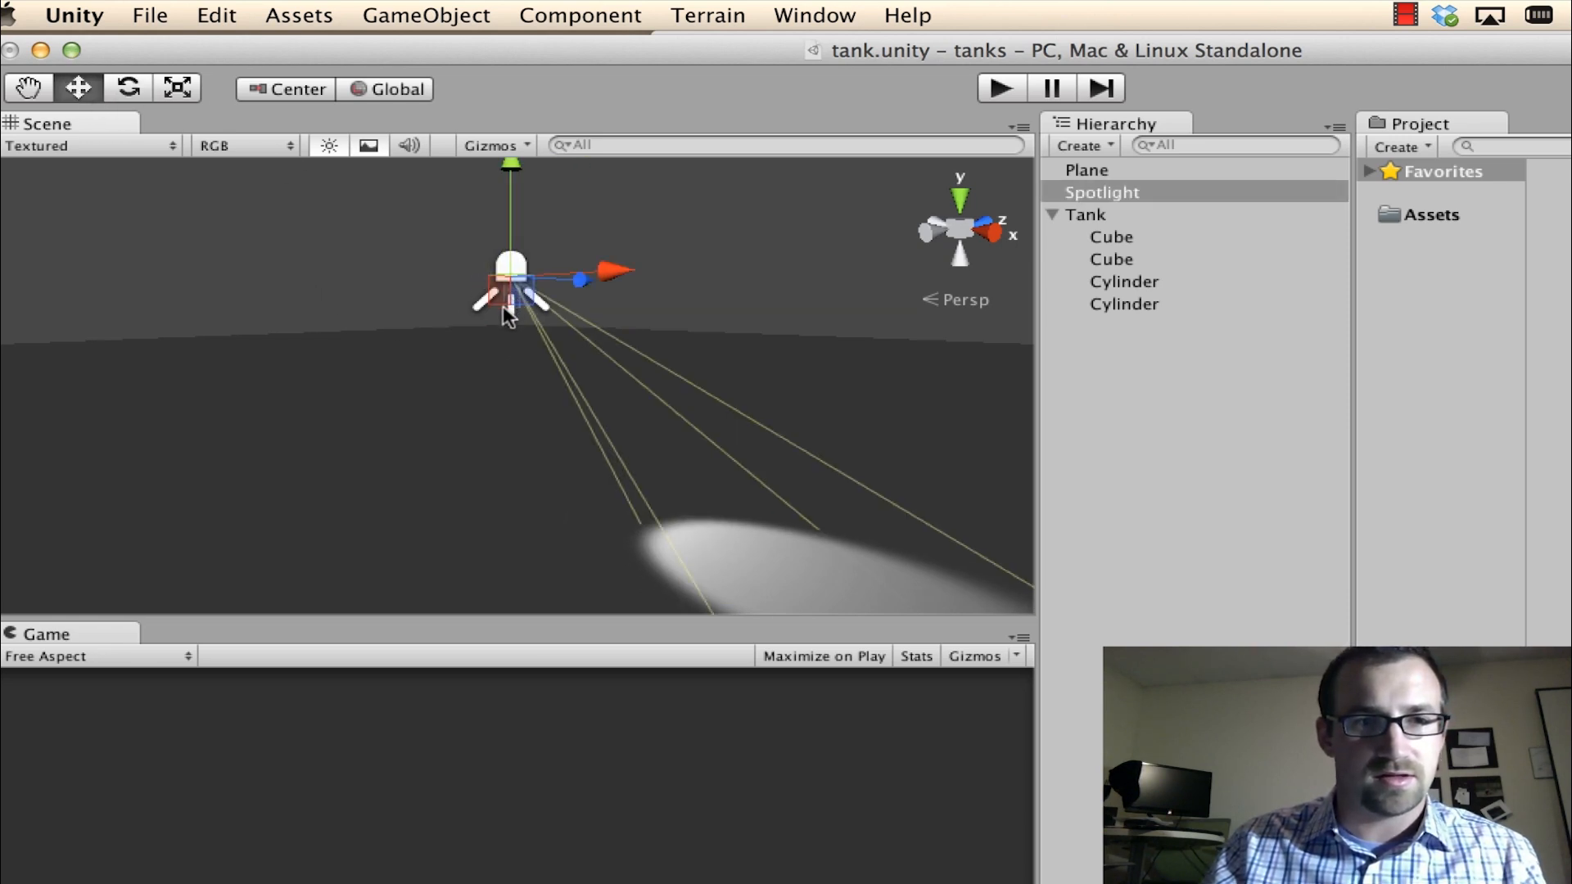
left_click_drag(509, 205, 489, 282)
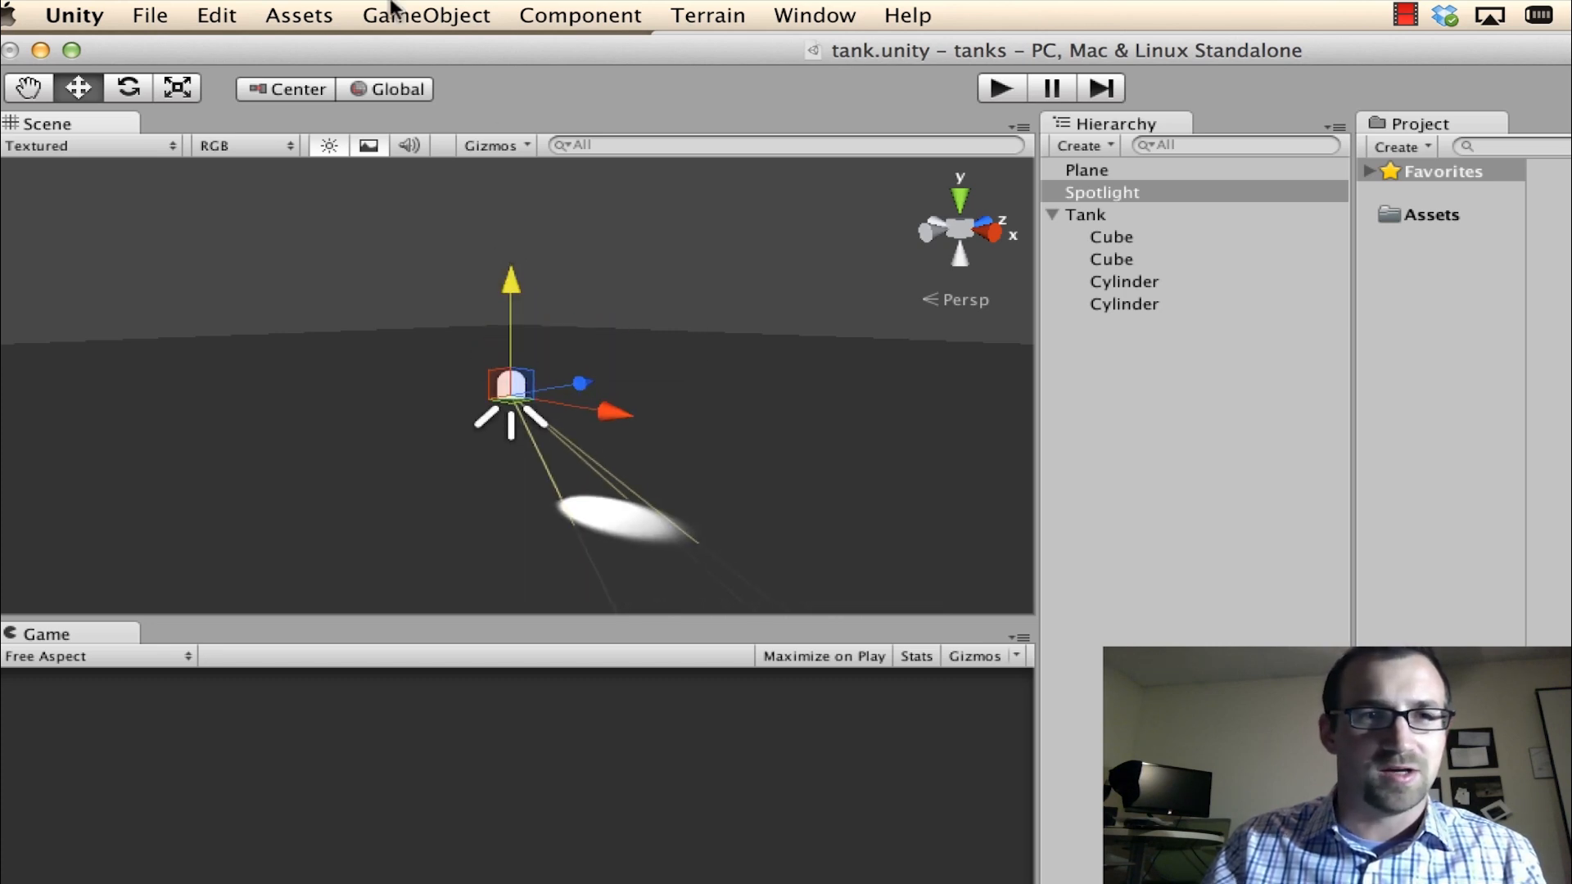
Add a directional light and move it away from the tank to about X 2.64, Y 3.36, Z -5.38
left_click(397, 15)
mouse_move(414, 75)
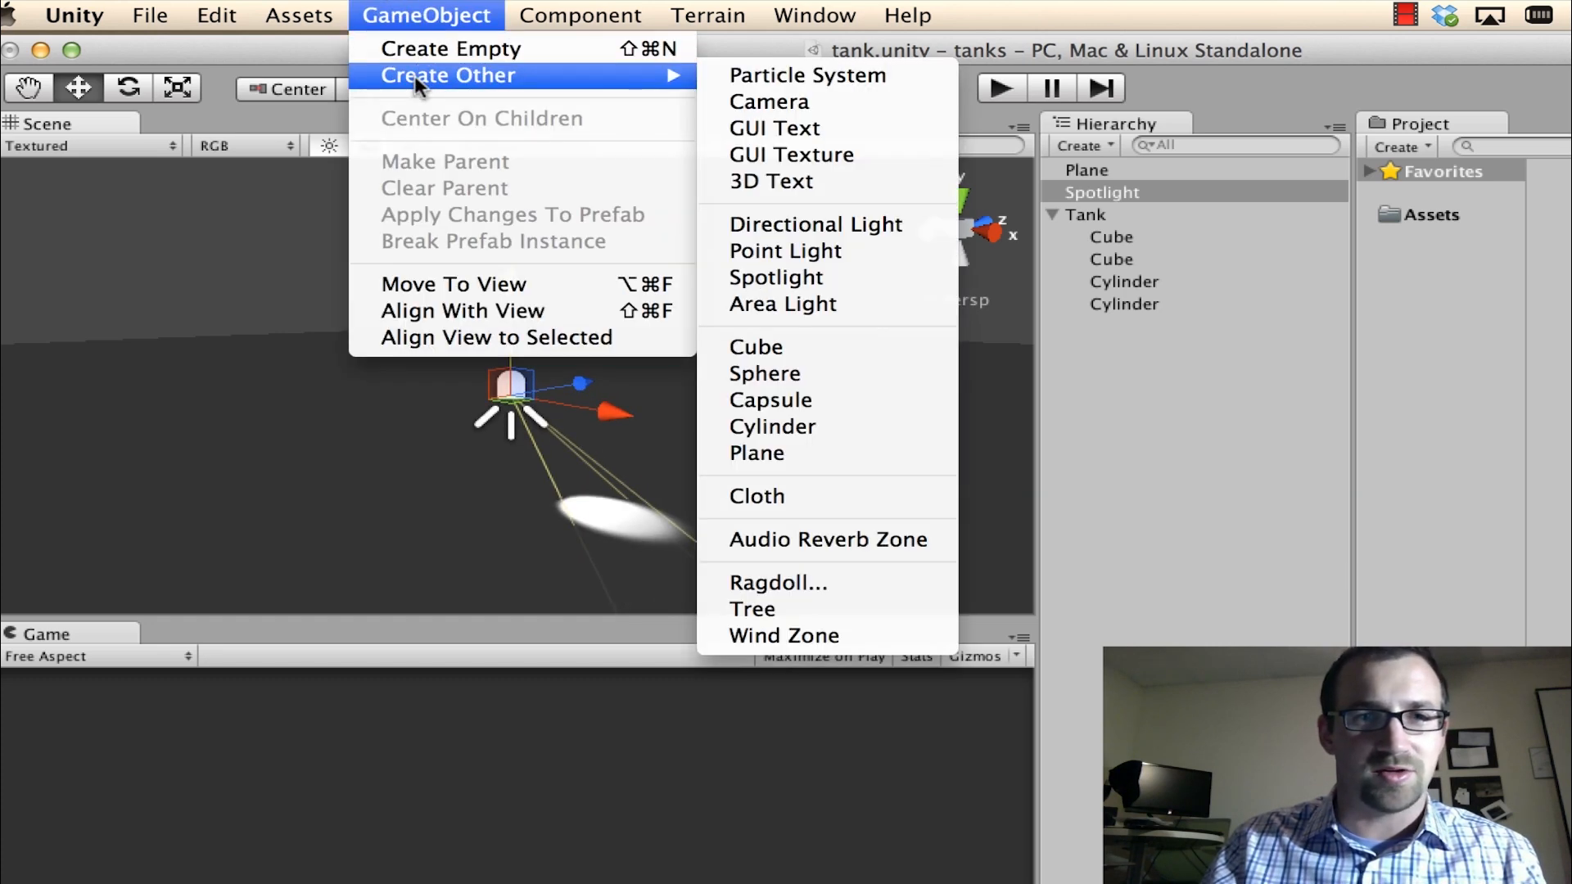
left_click(812, 228)
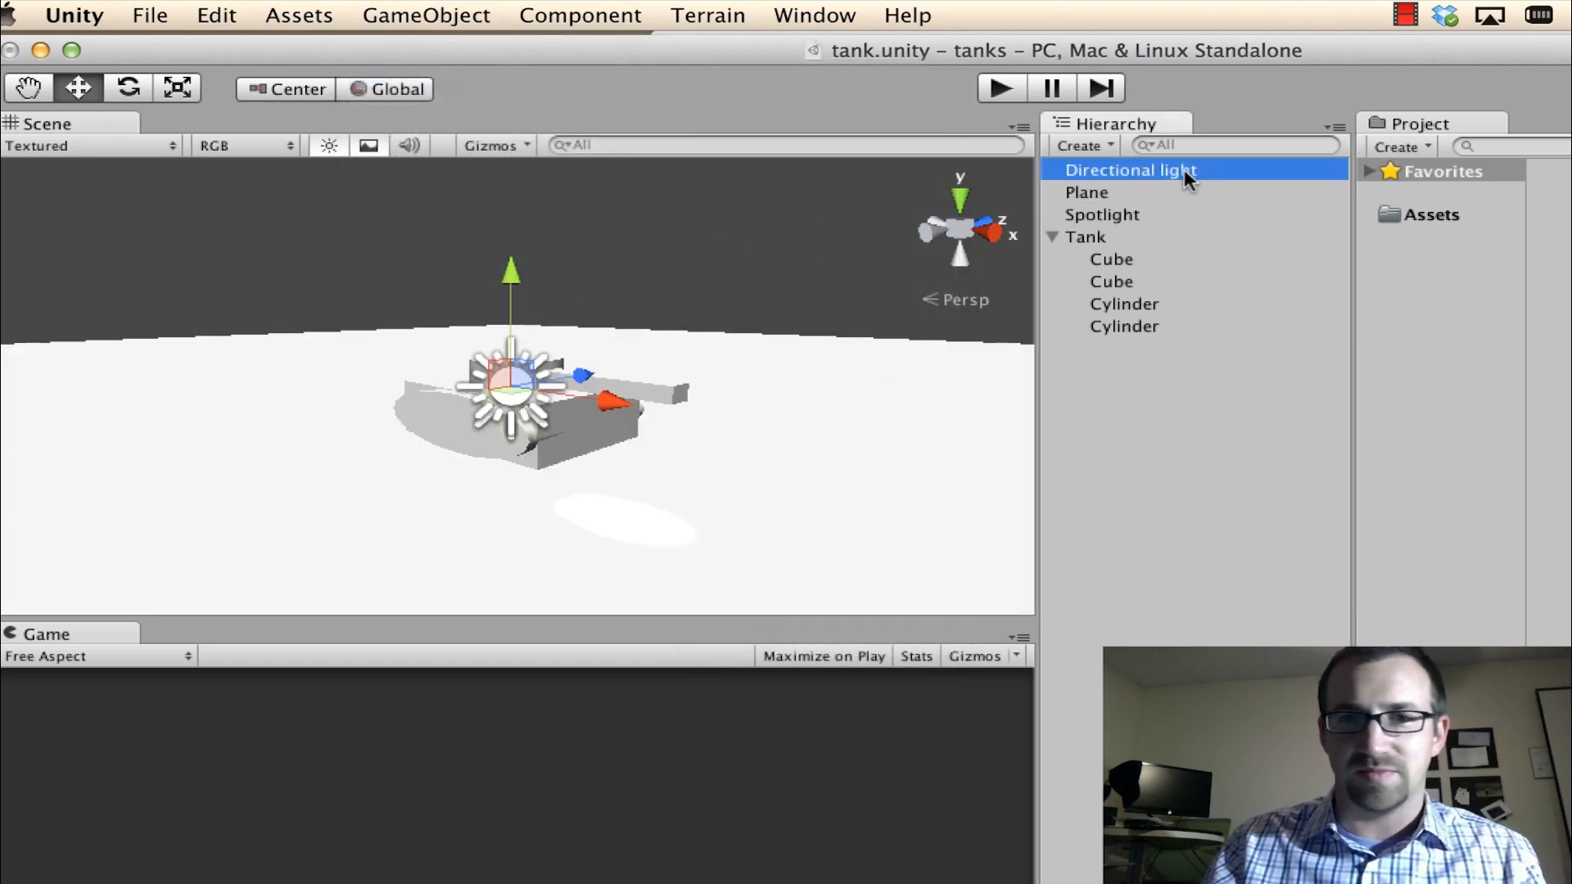
left_click(1155, 170)
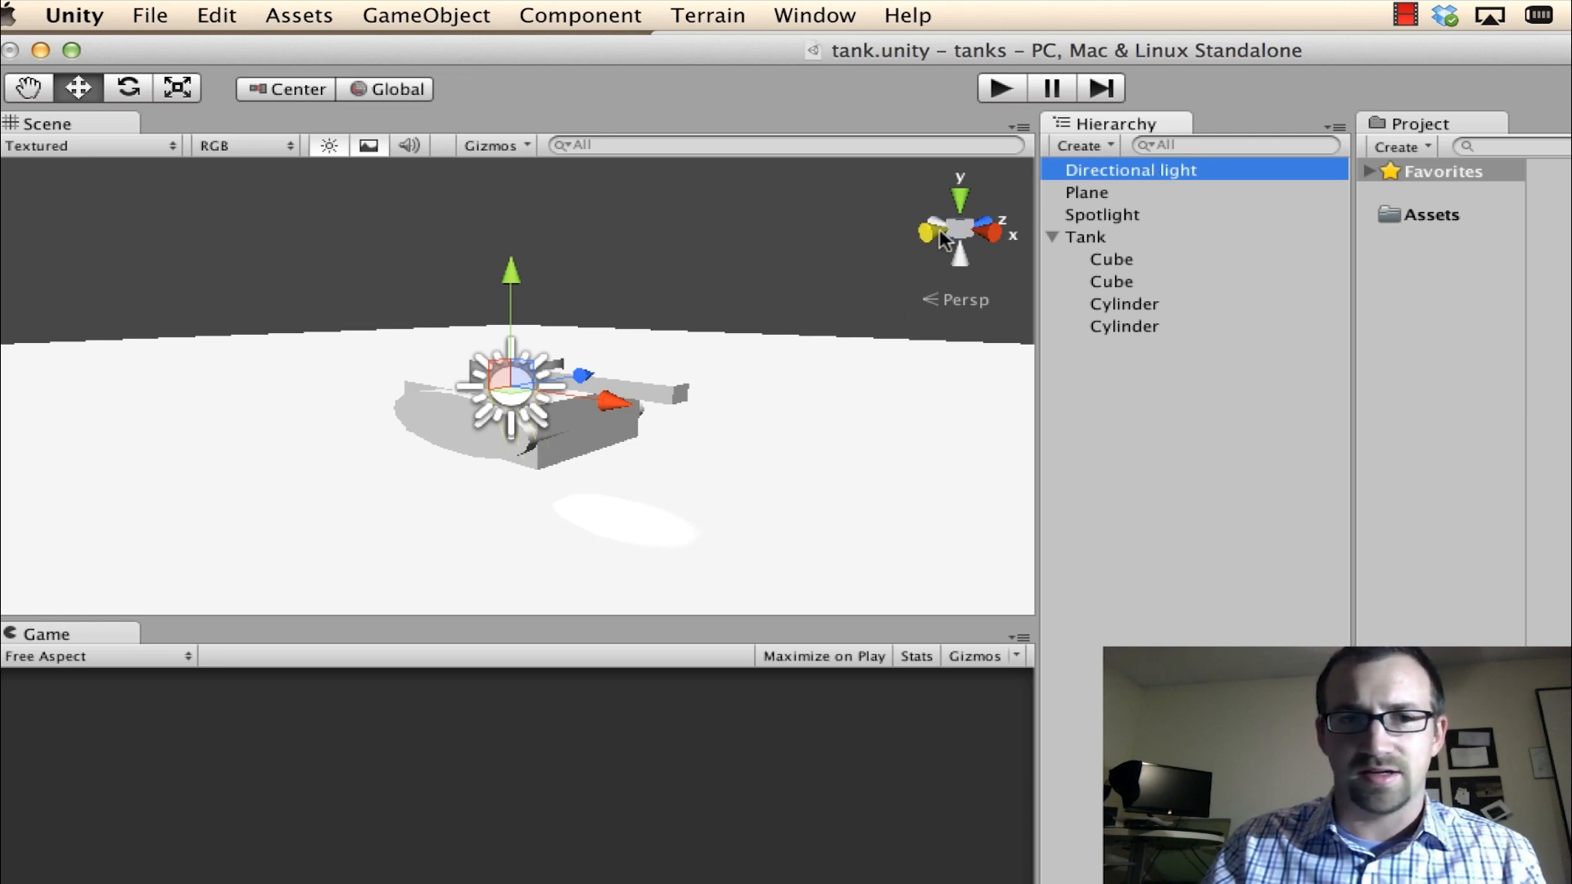
scroll(642, 277, "down", 3)
left_click_drag(520, 288, 384, 260)
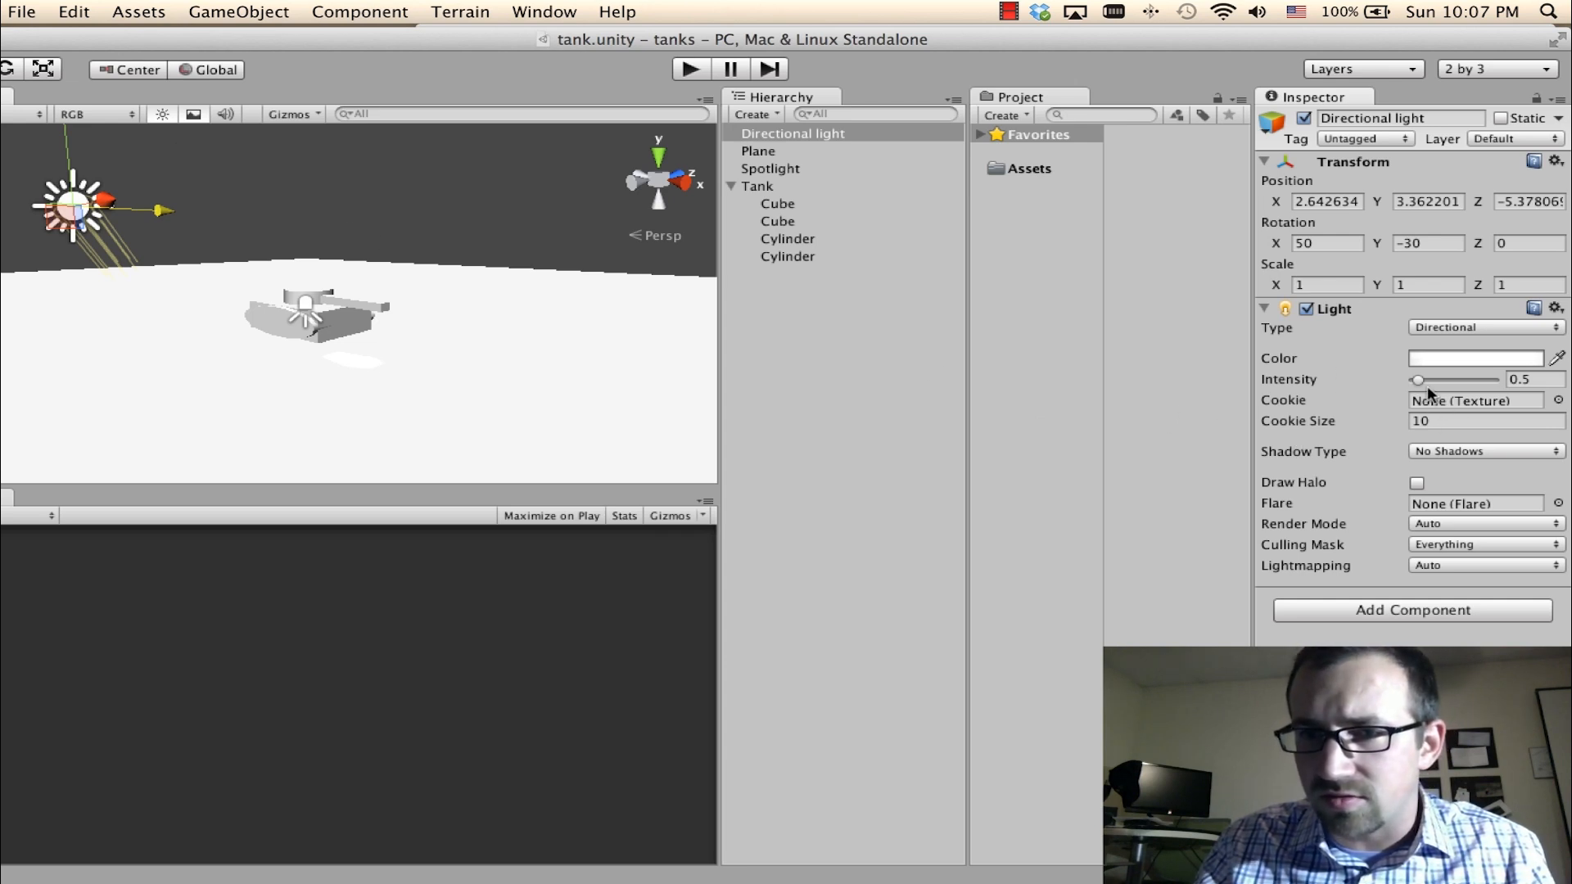
Set the directional light's intensity to 0.4 and raise the light to about Y 3.89
left_click(1516, 381)
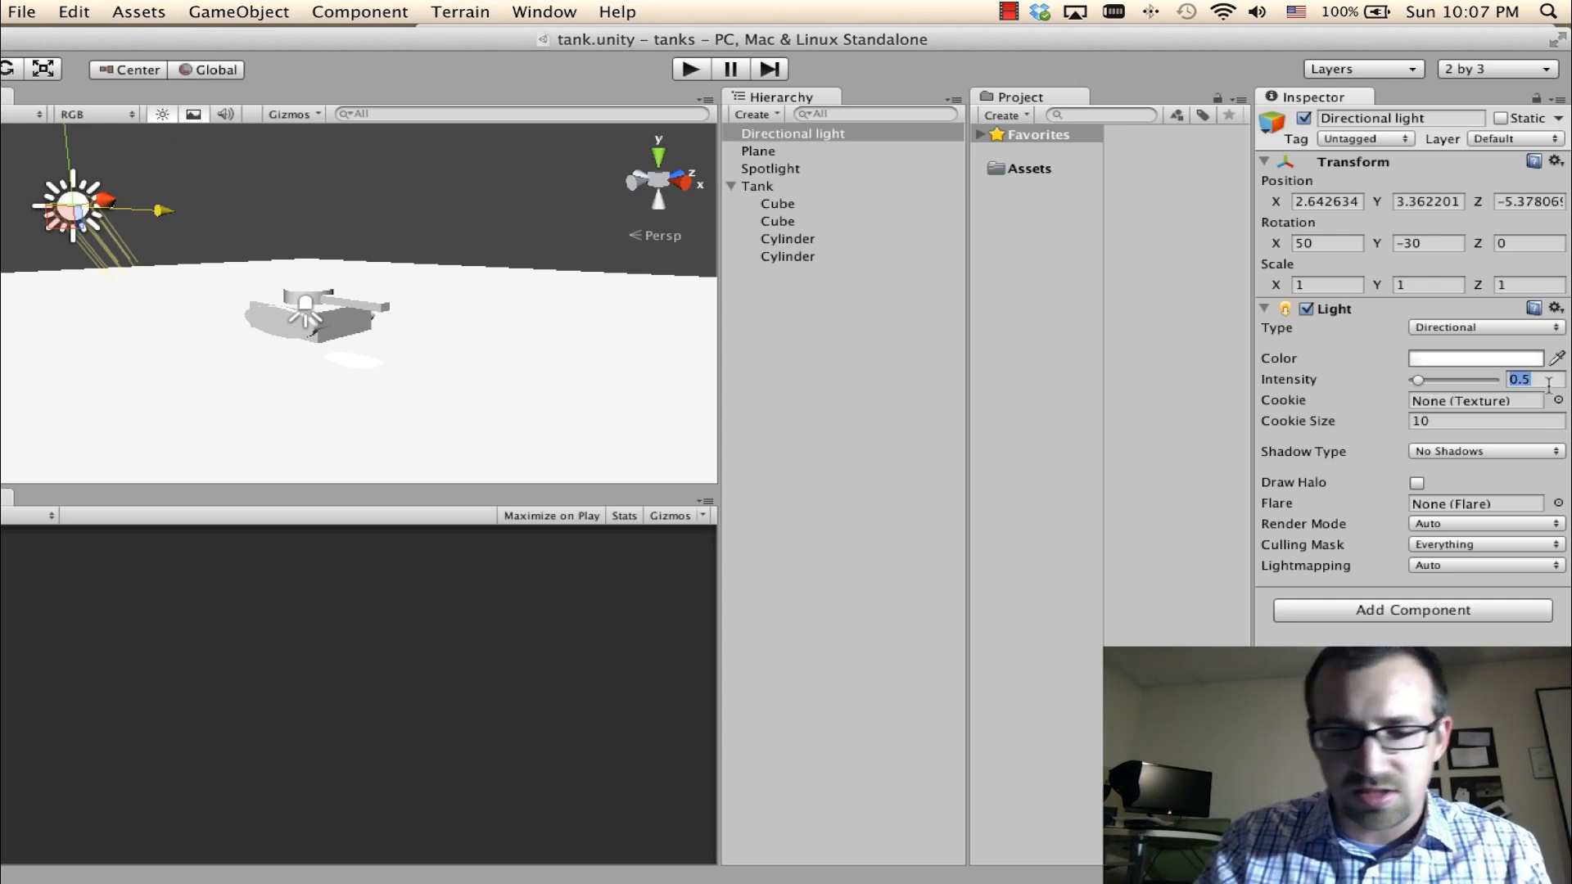
key("BackSpace")
type("4")
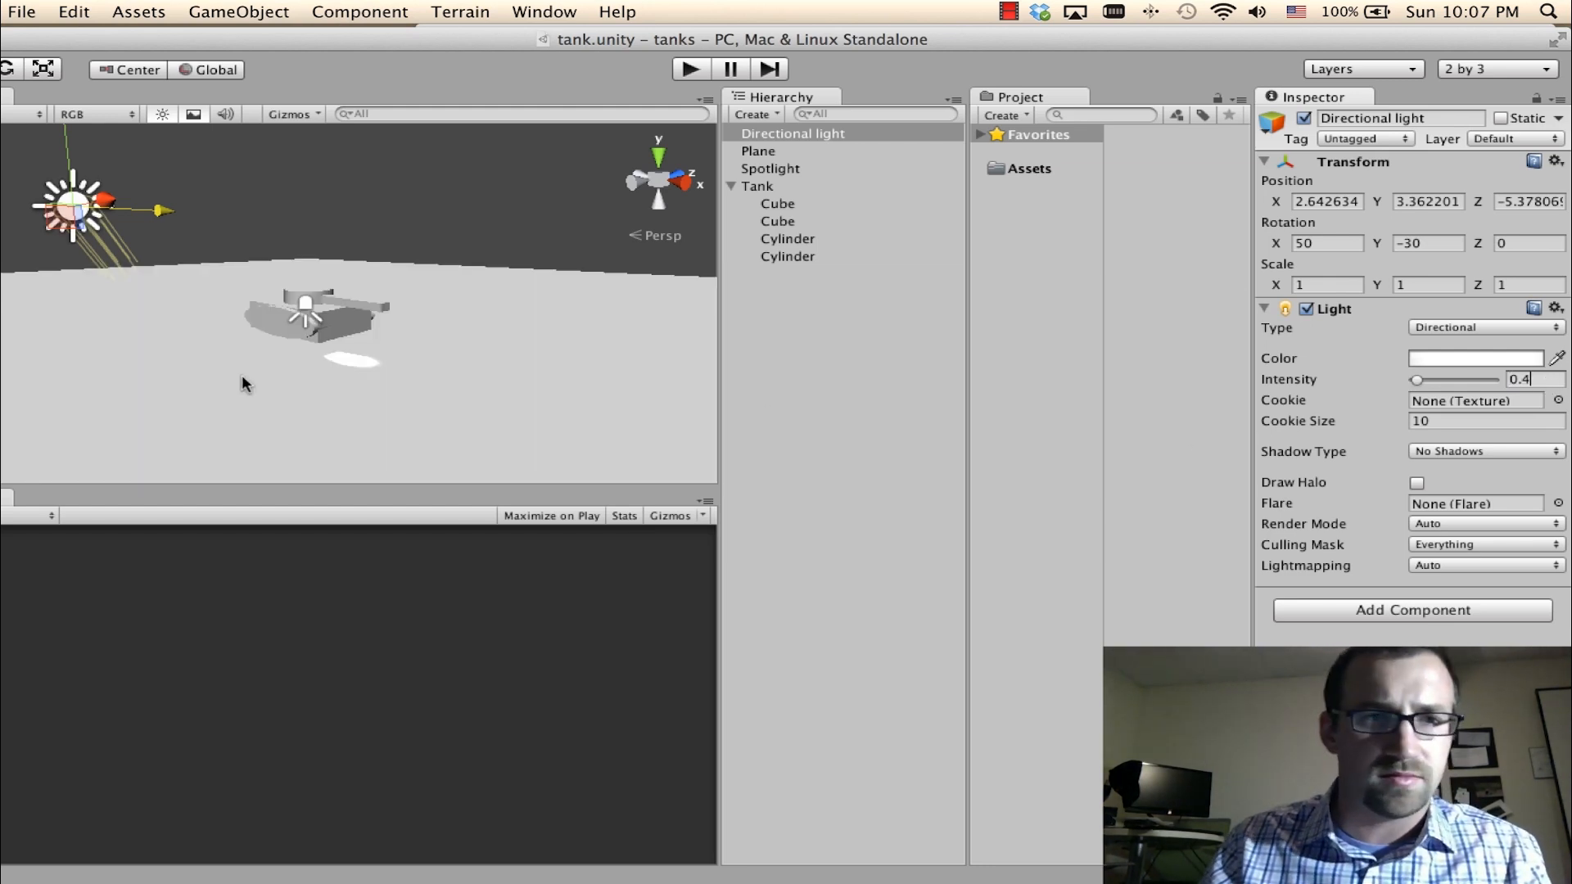
left_click_drag(68, 154, 63, 110)
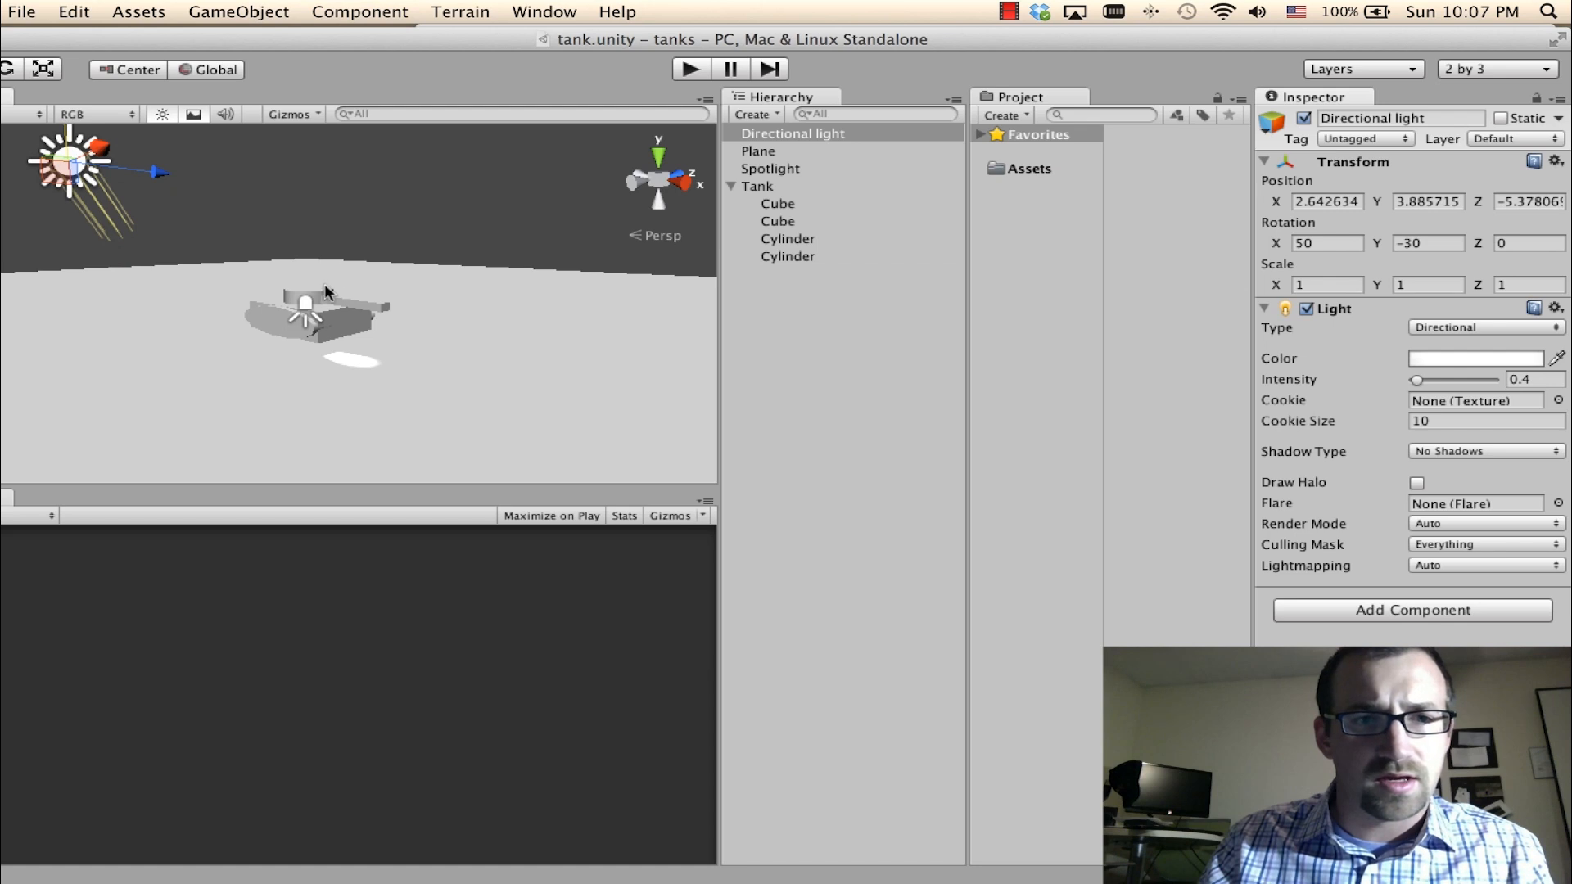
left_click(326, 340)
left_click(354, 354)
left_click(339, 334)
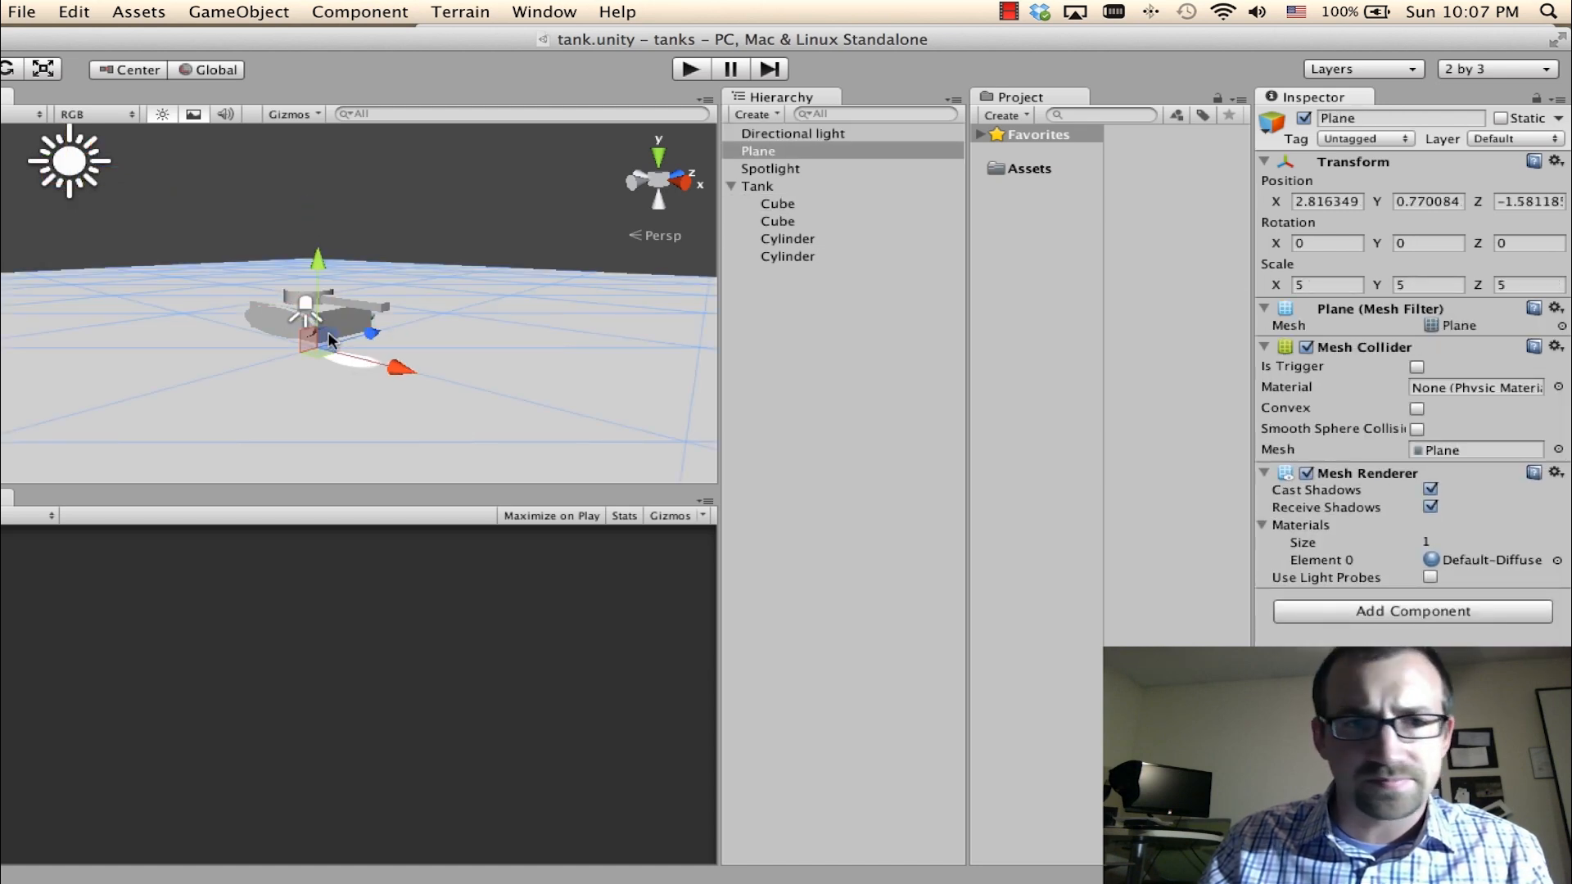
mouse_move(346, 356)
left_mouse_down()
mouse_move(358, 342)
mouse_move(344, 327)
left_mouse_up()
key("super+z")
Move the spotlight along the X axis to about 3.83 and rotate it to about X 23.2
left_click(798, 168)
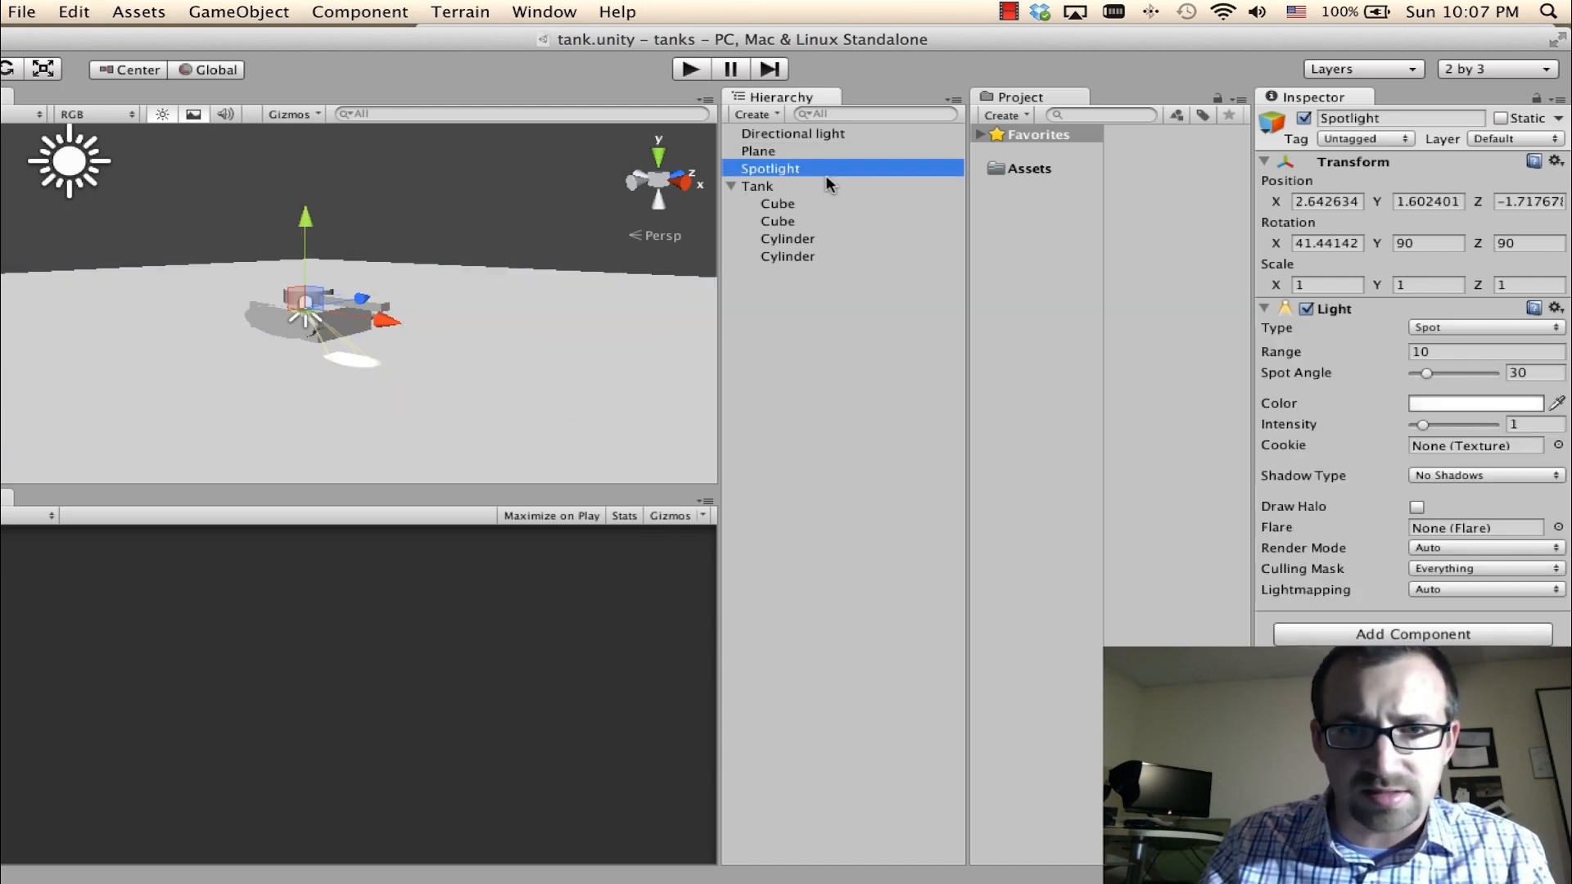
left_click_drag(346, 322, 398, 331)
left_click(9, 72)
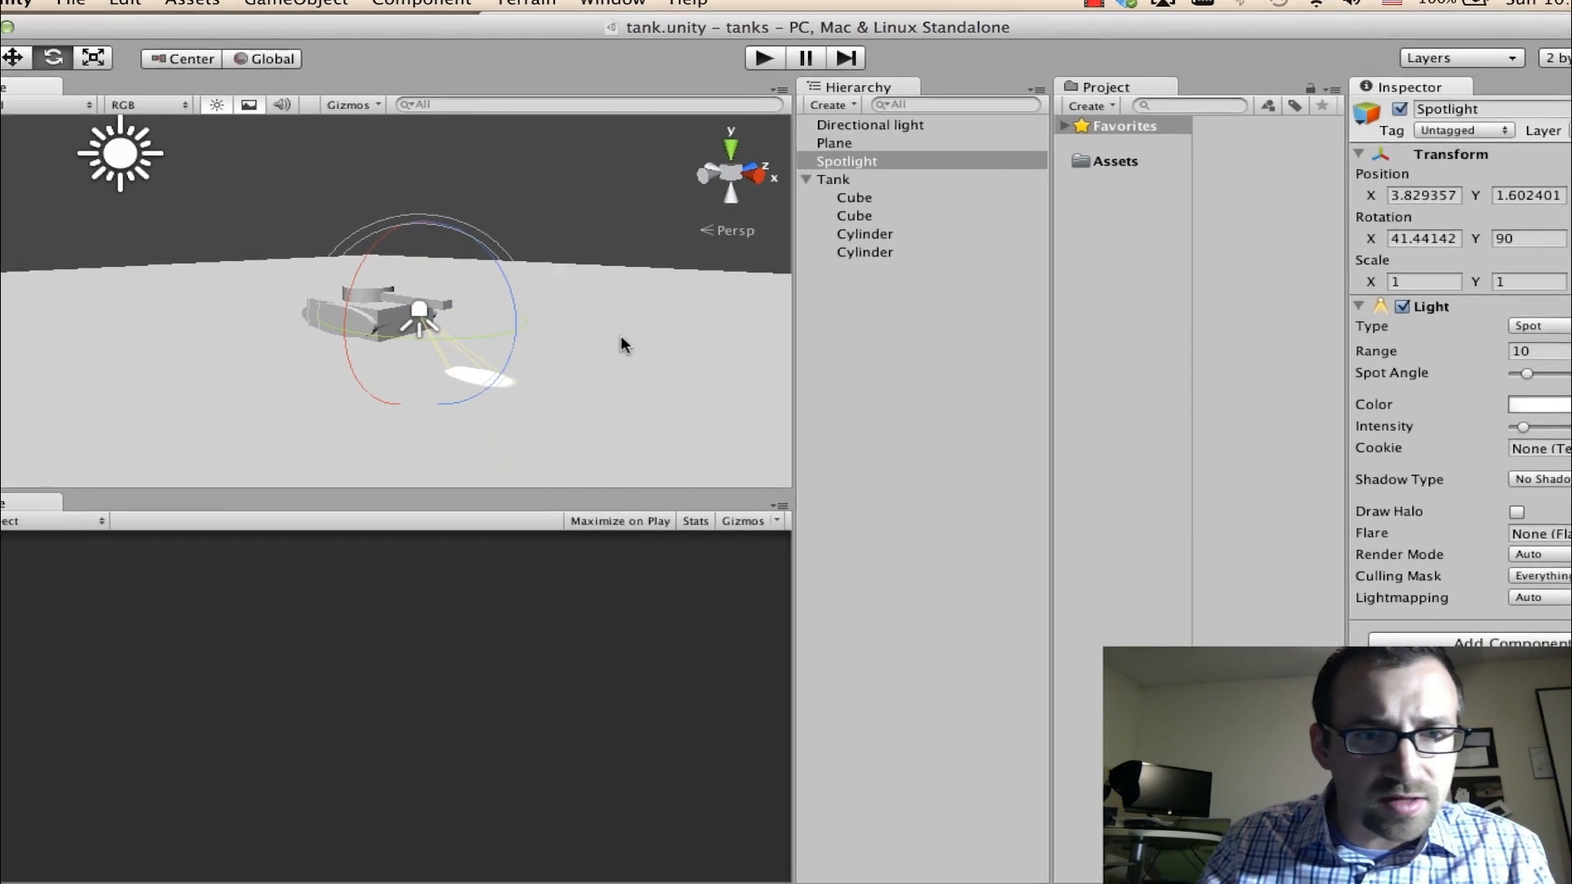
left_click_drag(457, 330, 433, 248)
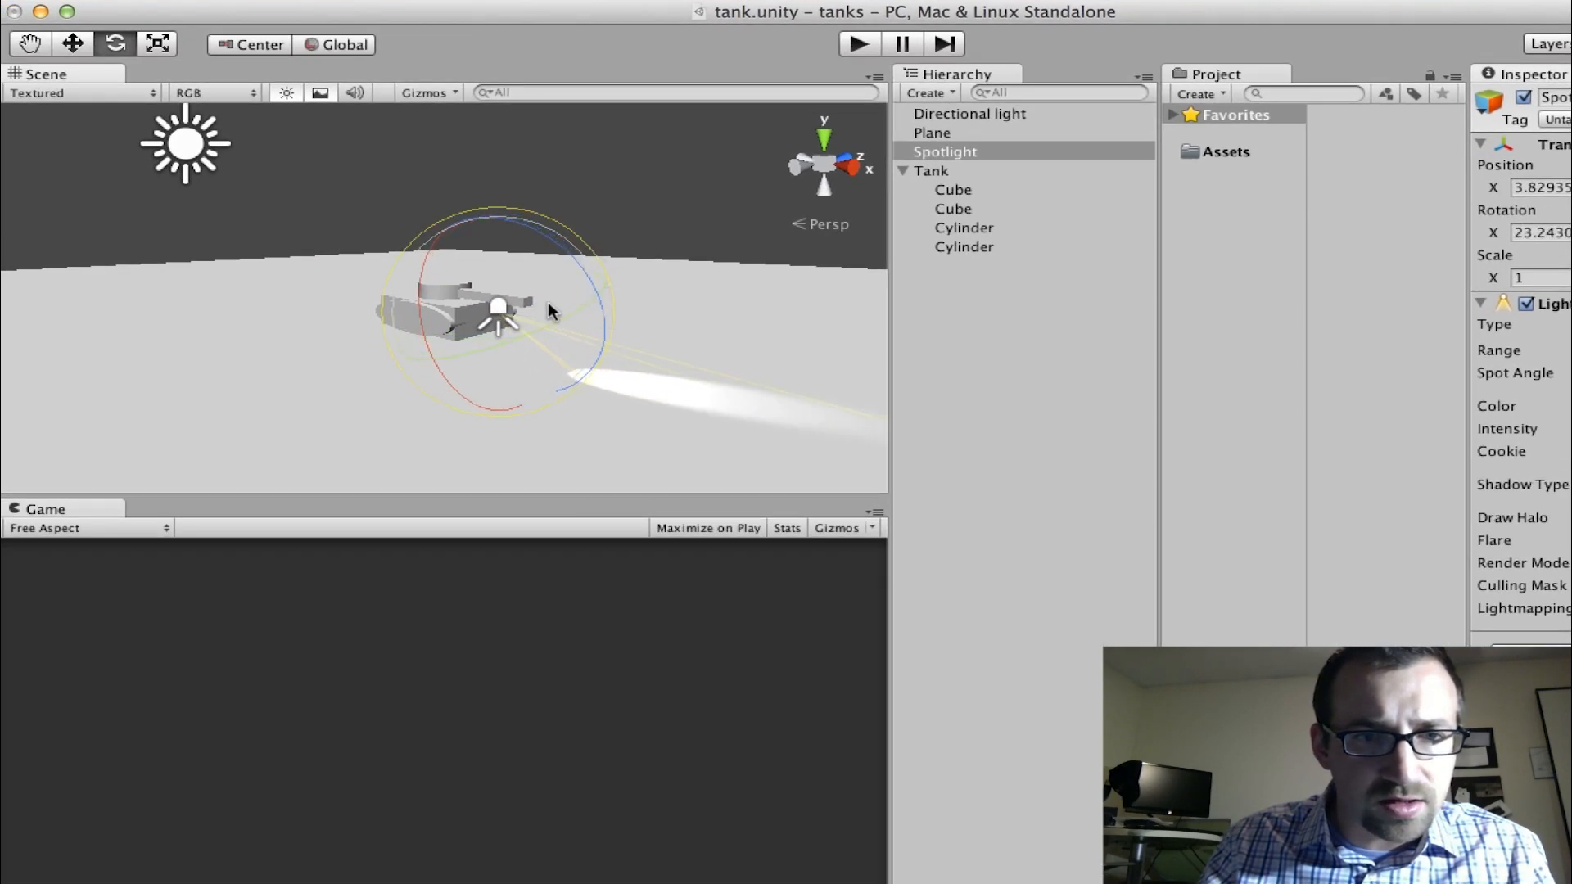
Move the spotlight back onto the tank, to about X 2.73
left_click(69, 45)
left_click_drag(529, 299, 479, 318)
scroll(476, 318, "down", 2)
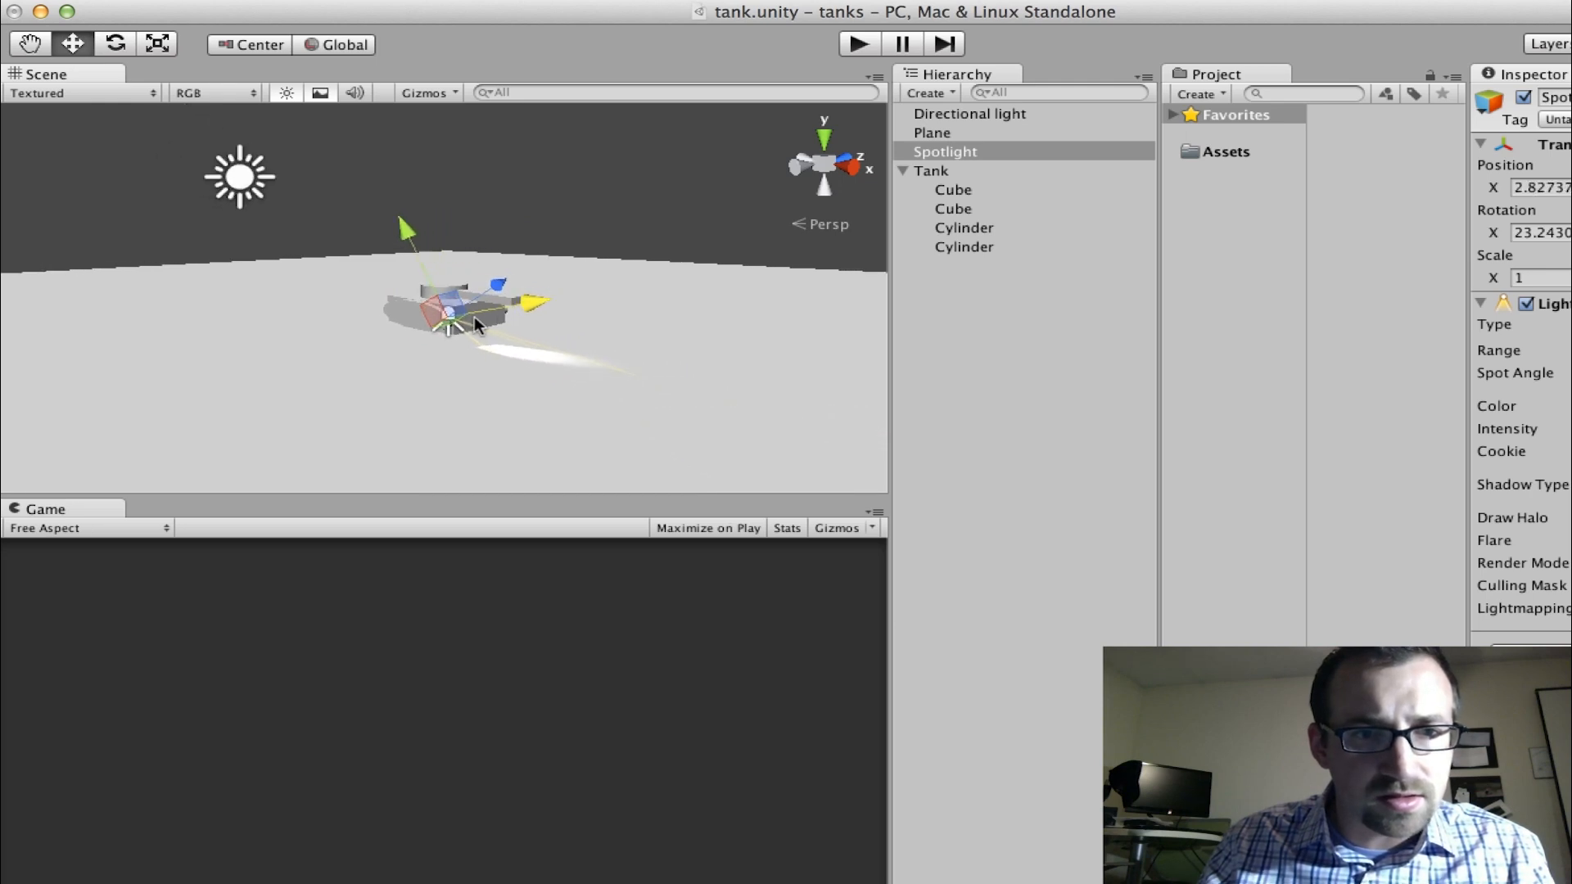
scroll(474, 316, "up", 2)
left_click_drag(488, 289, 500, 279)
scroll(553, 355, "down", 2)
scroll(588, 316, "up", 3)
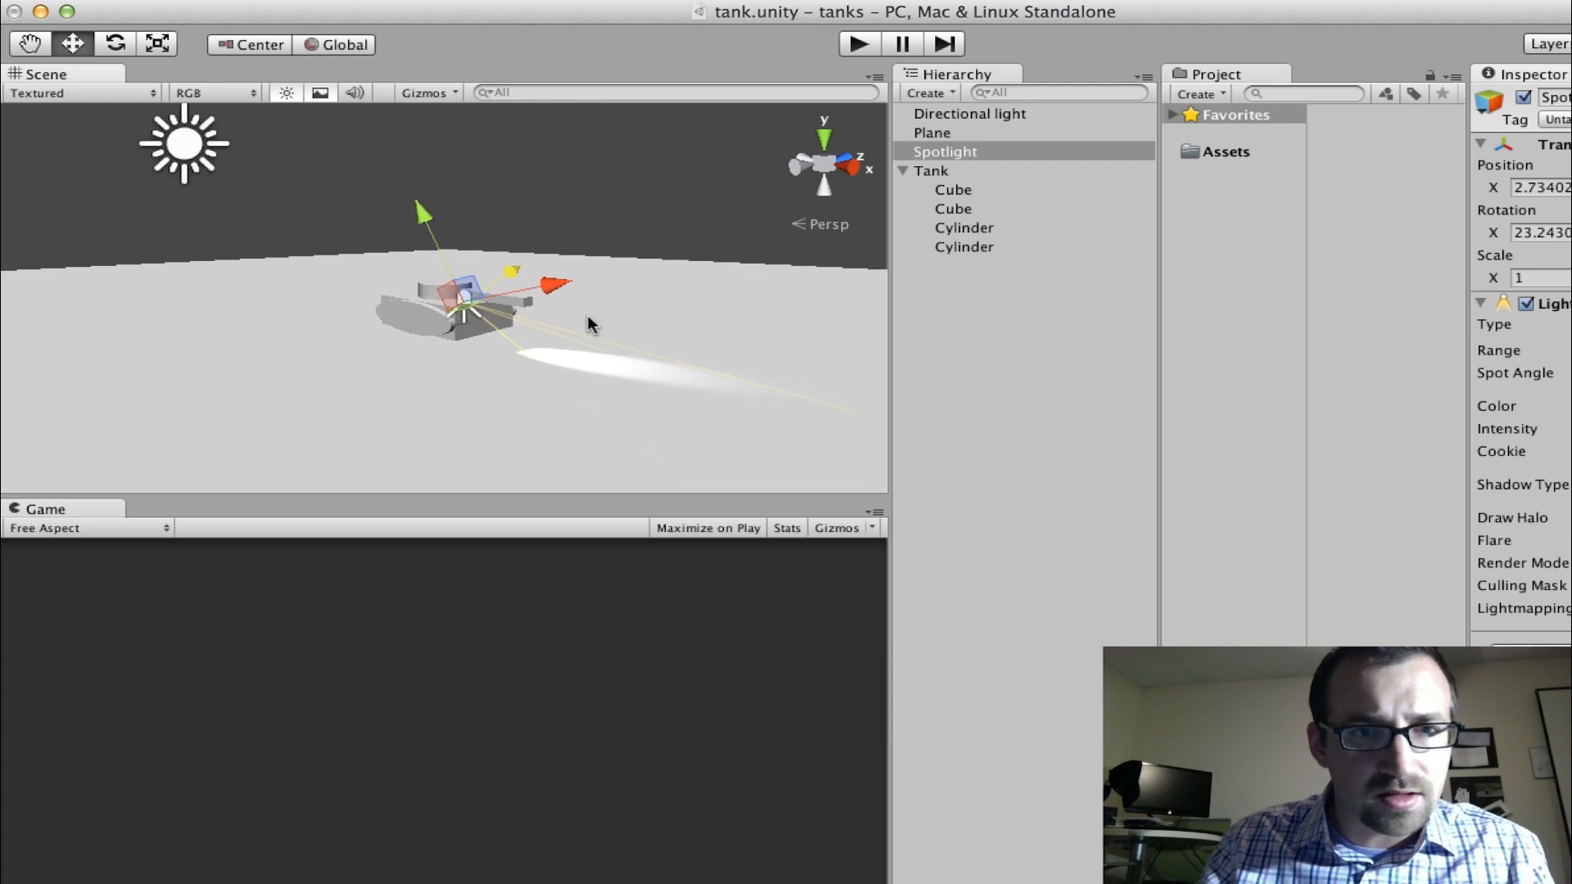
Viewing the tank from the right side, shift the spotlight to about X 2.69 and rotate it to about X 26.0
left_click(855, 163)
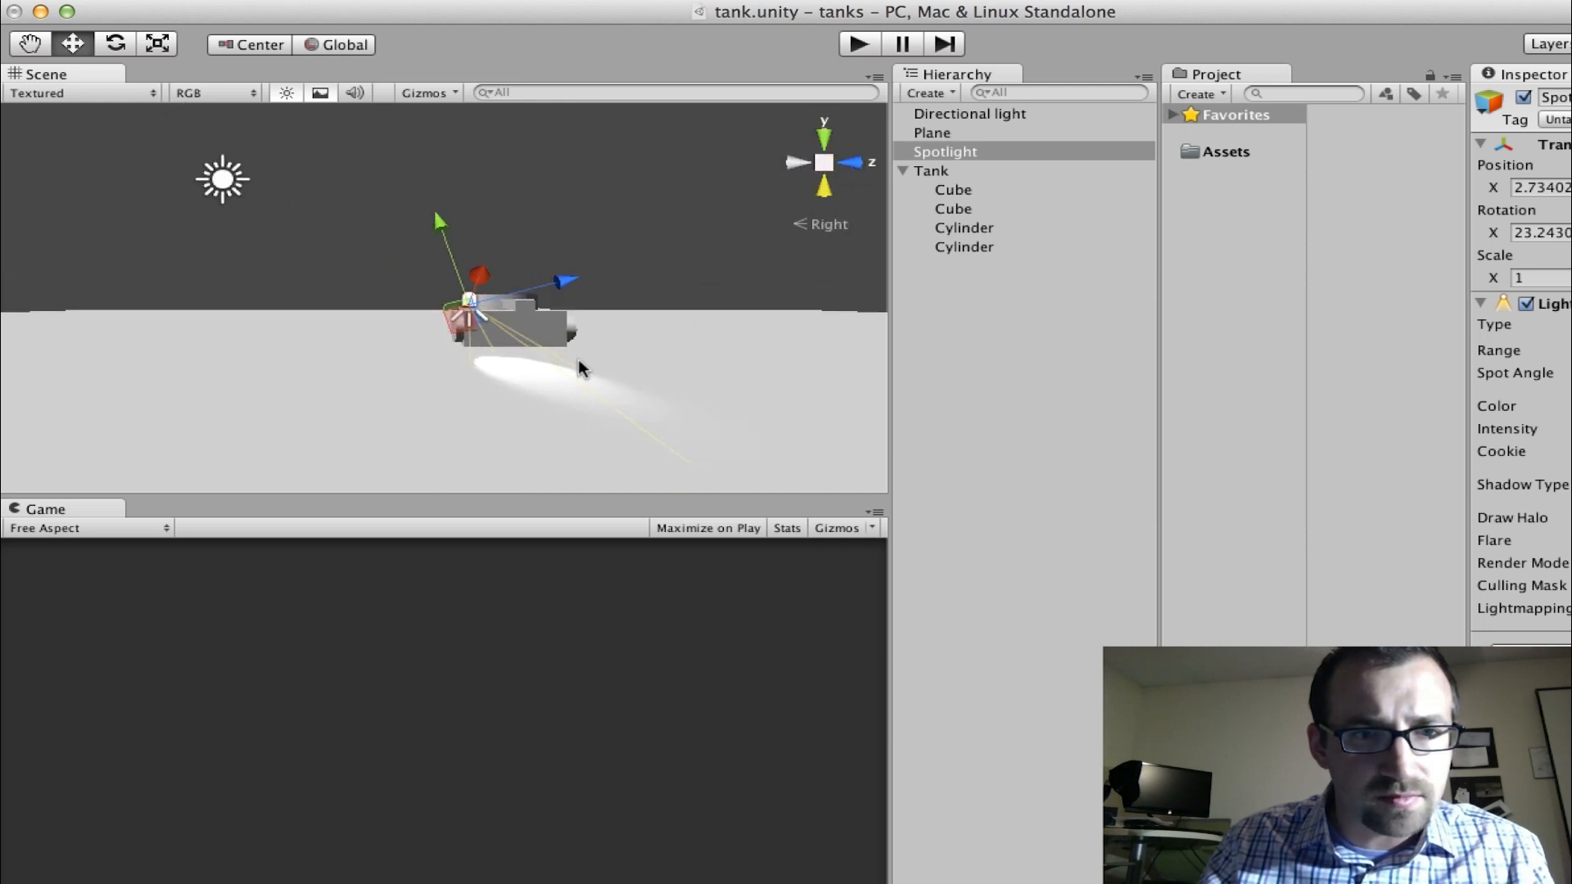
left_click_drag(498, 292, 541, 285)
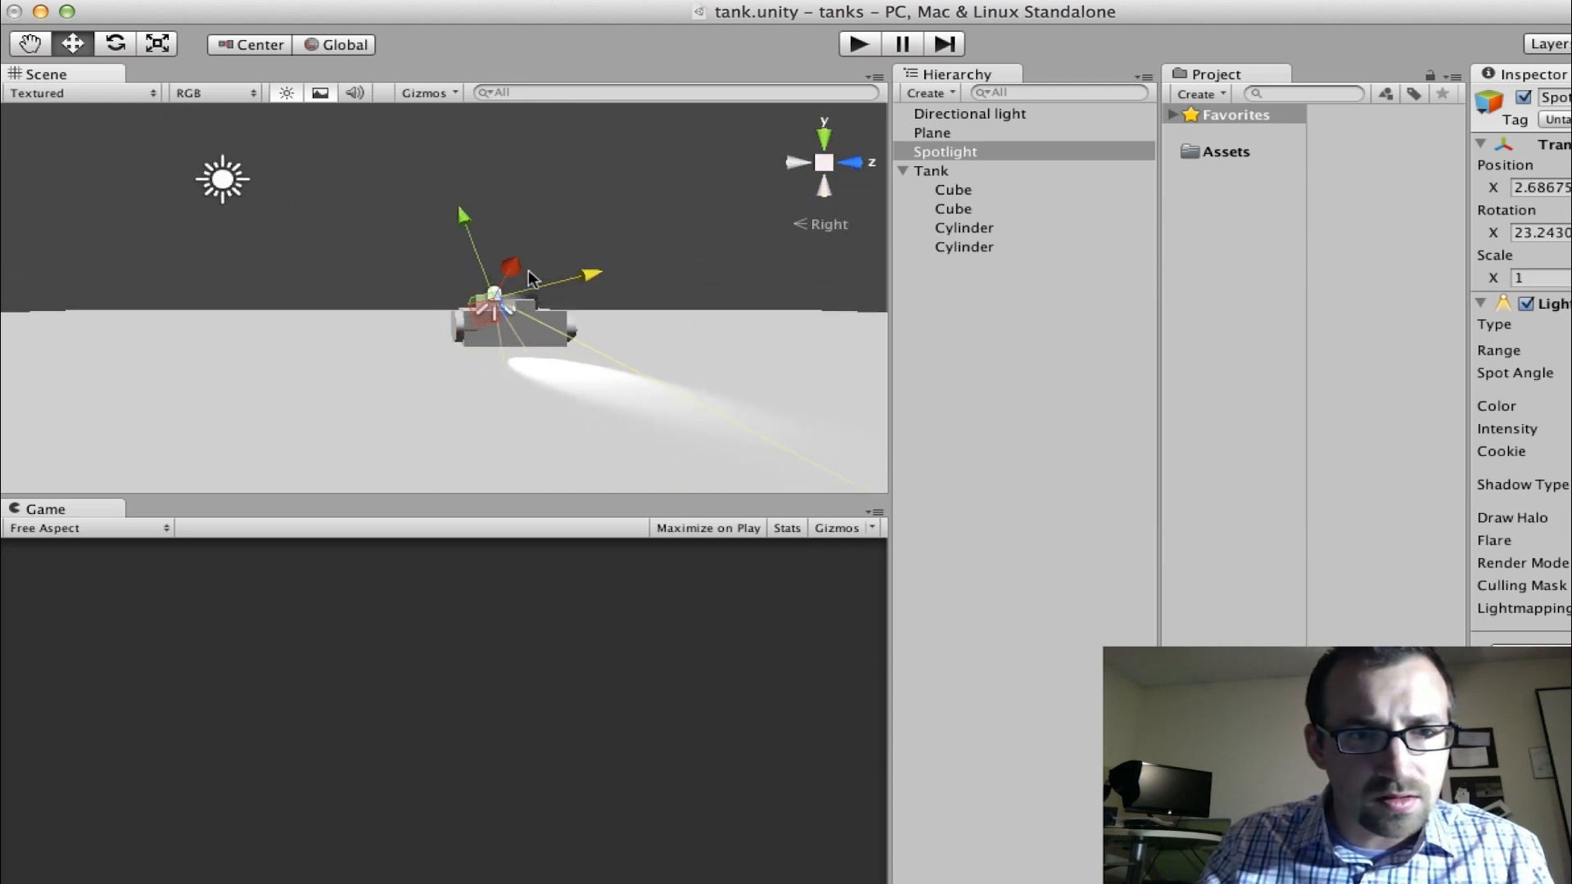
left_click(116, 45)
left_click_drag(554, 217, 508, 287)
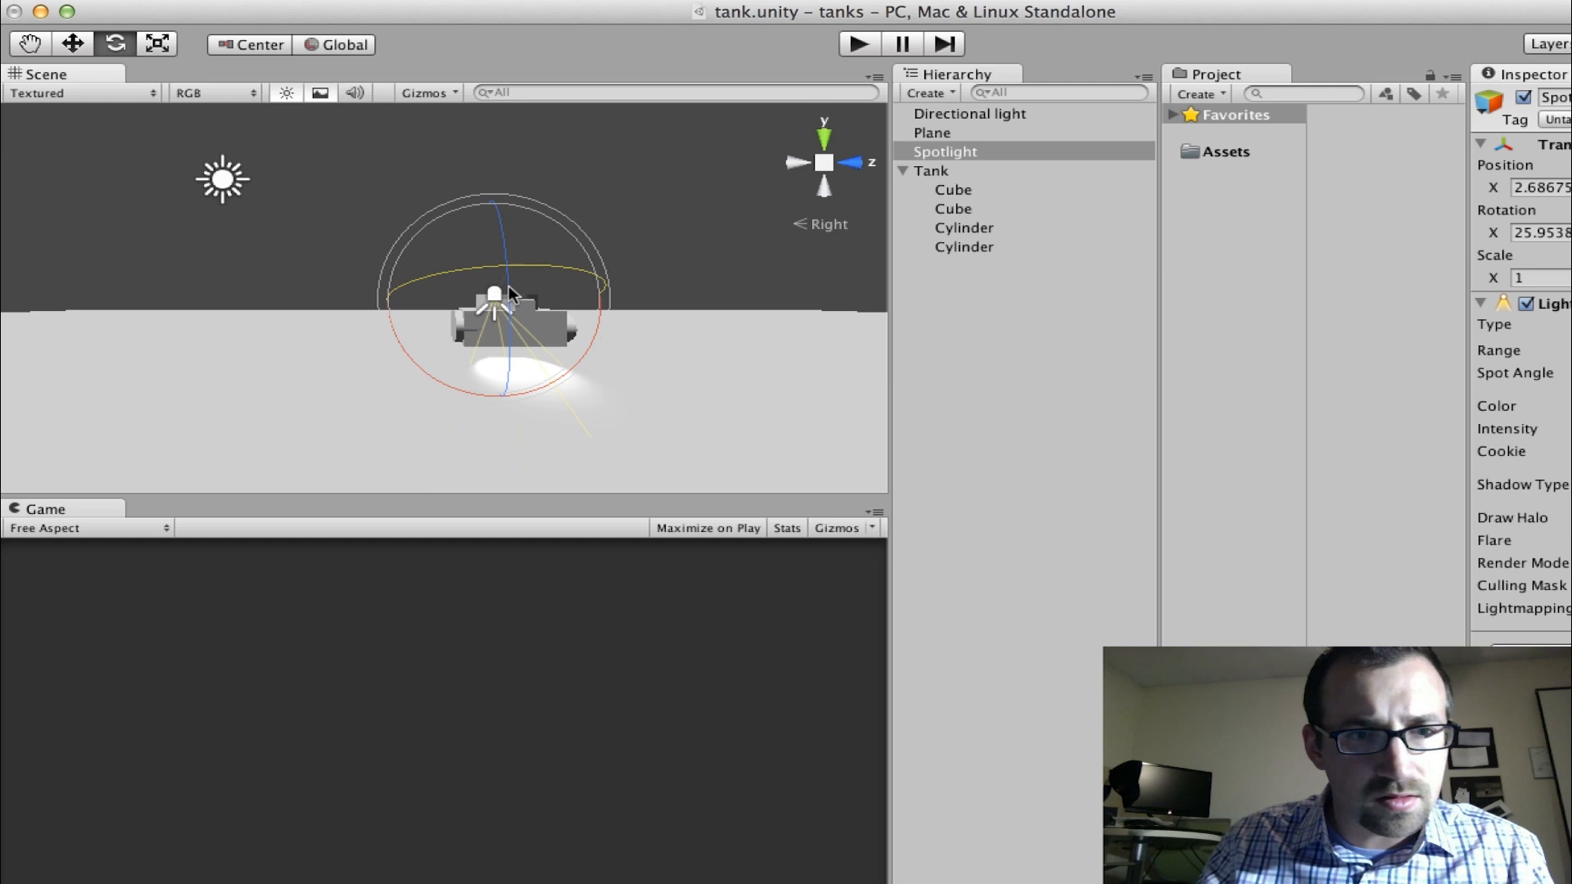
Move the spotlight back along the X axis over the tank body, to about X 1.36
left_click(73, 44)
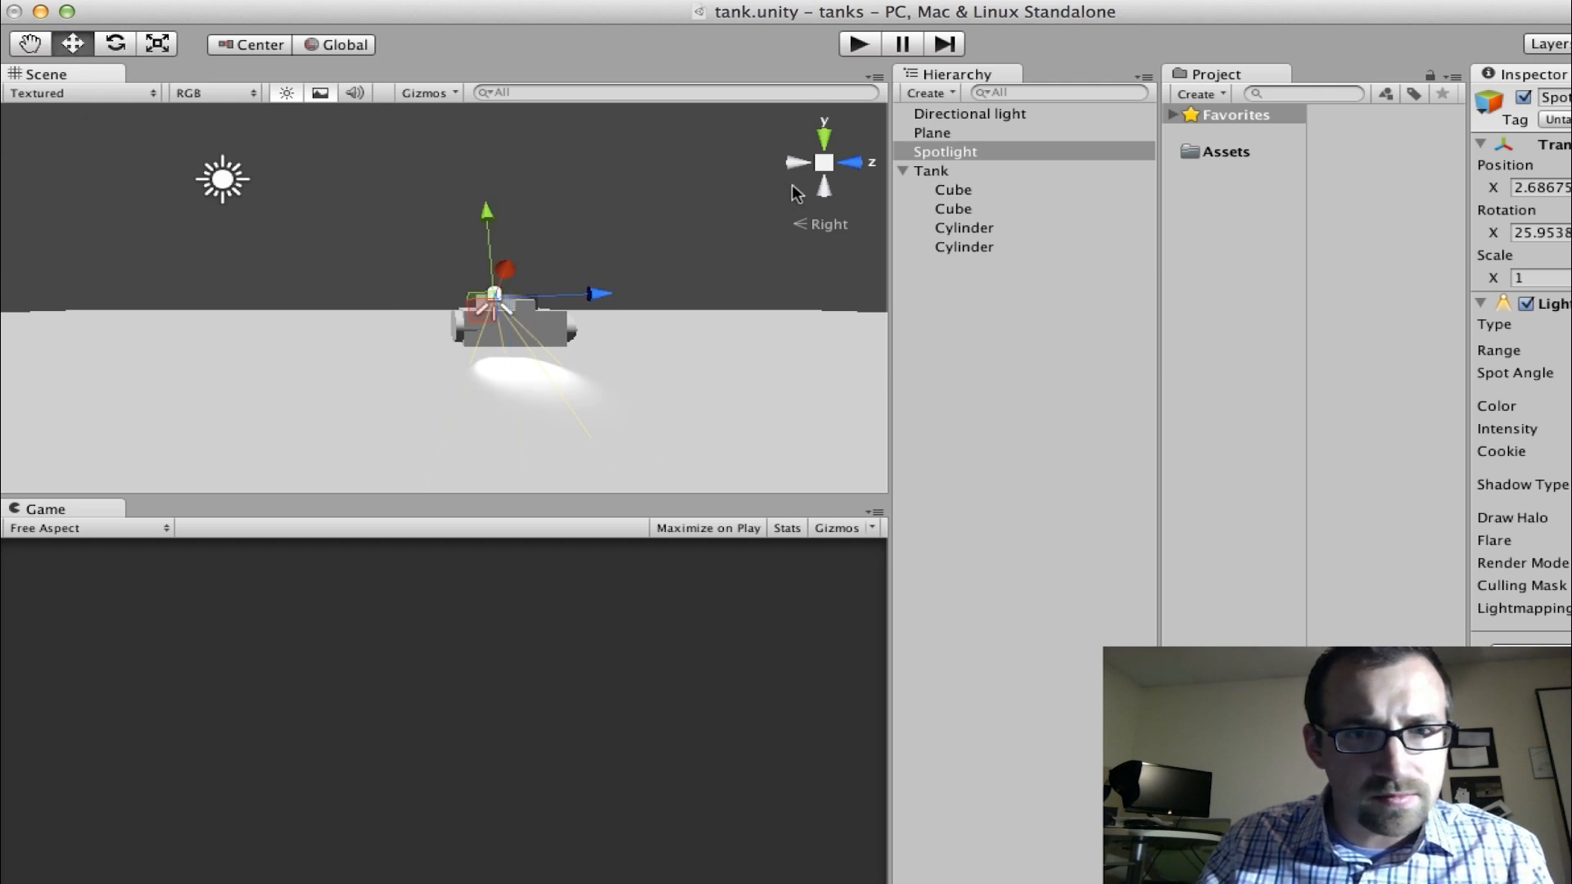
left_click(850, 163)
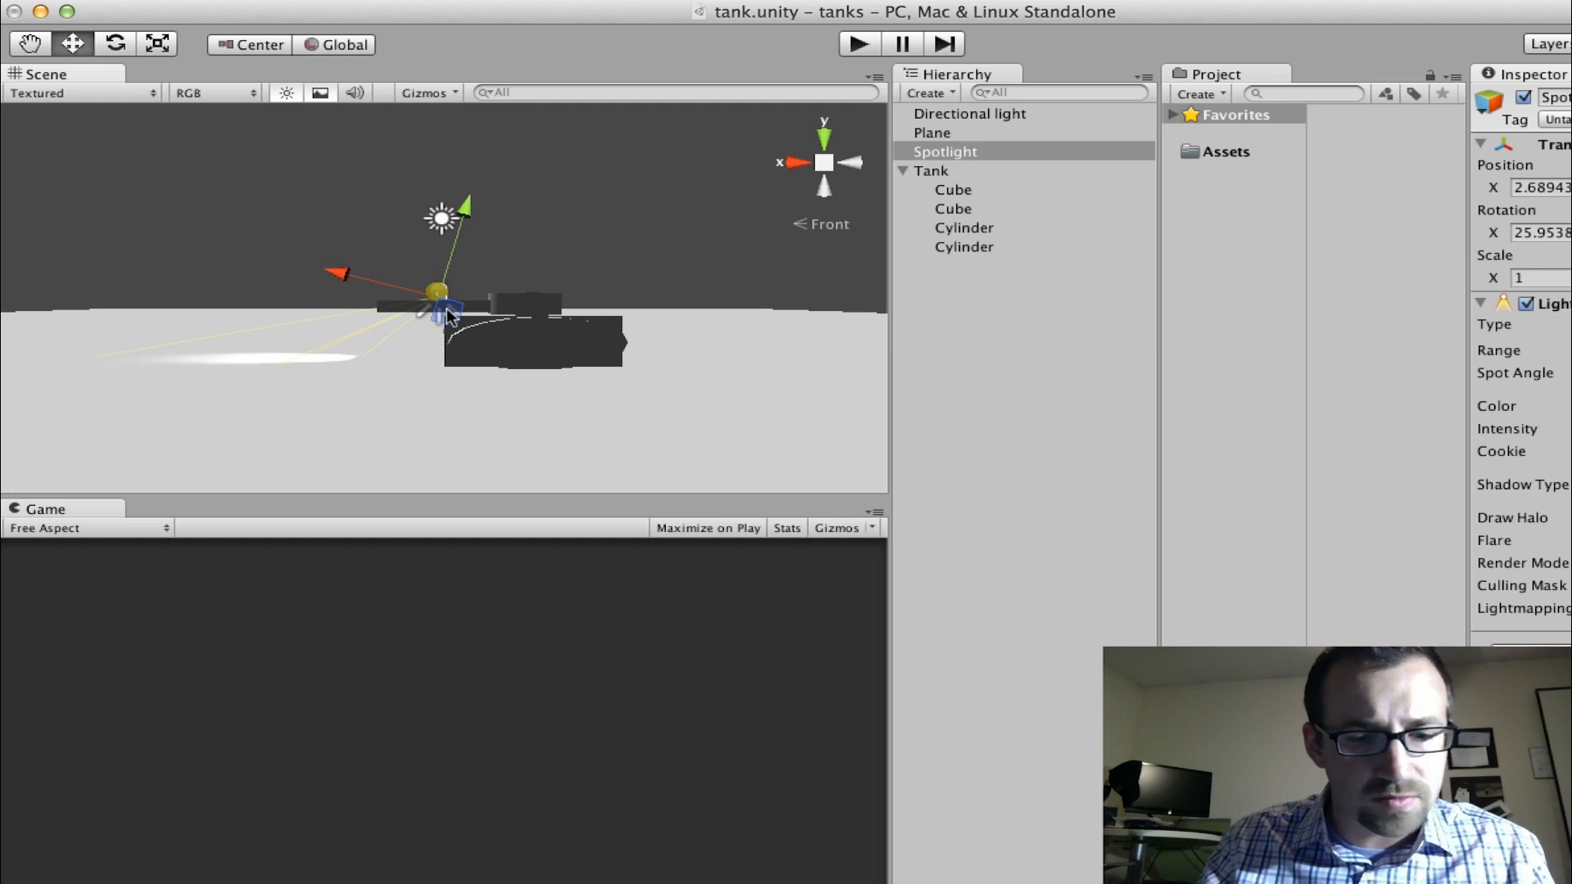
left_click_drag(369, 298, 459, 314)
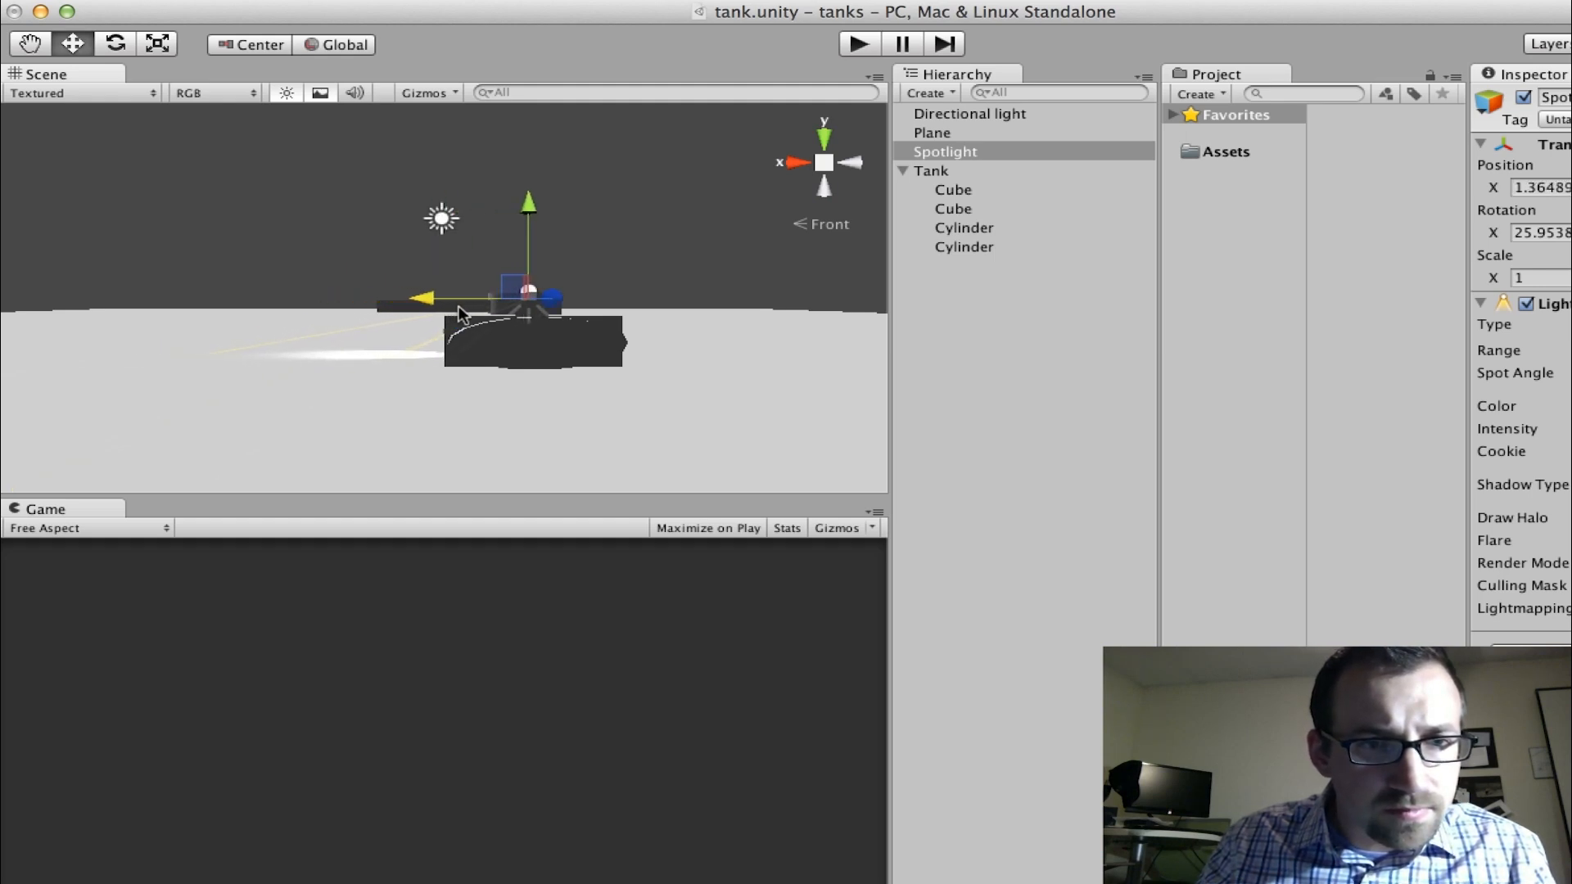
Duplicate the spotlight and move the copy along the Z axis across the tank, to about Z -0.13
left_click(849, 167)
left_click(858, 169)
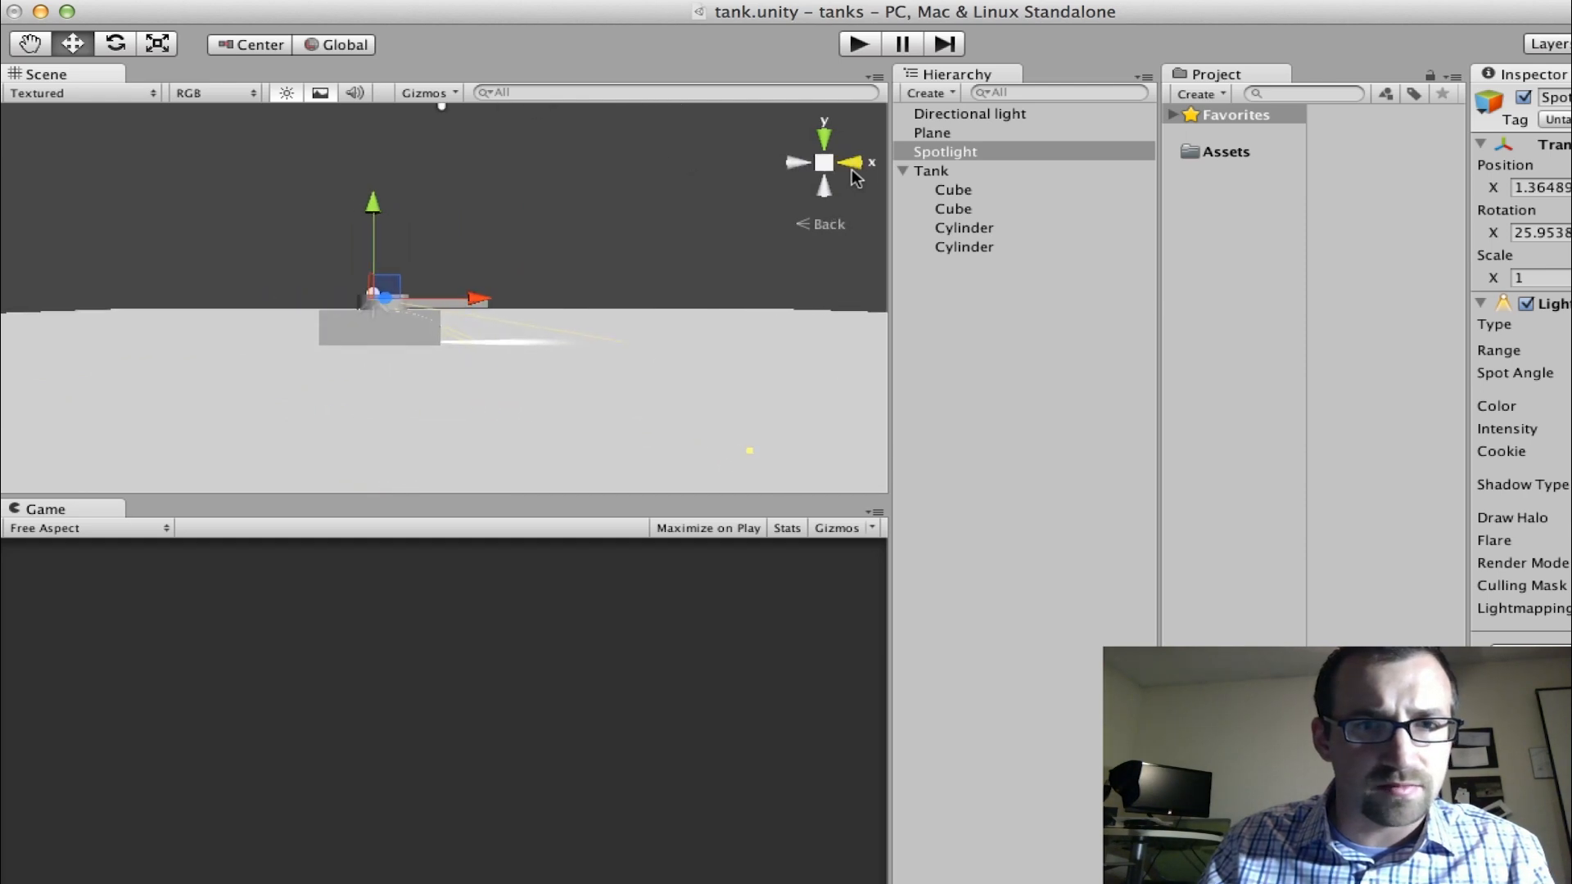
left_click(855, 166)
scroll(653, 290, "up", 2)
scroll(632, 313, "down", 1)
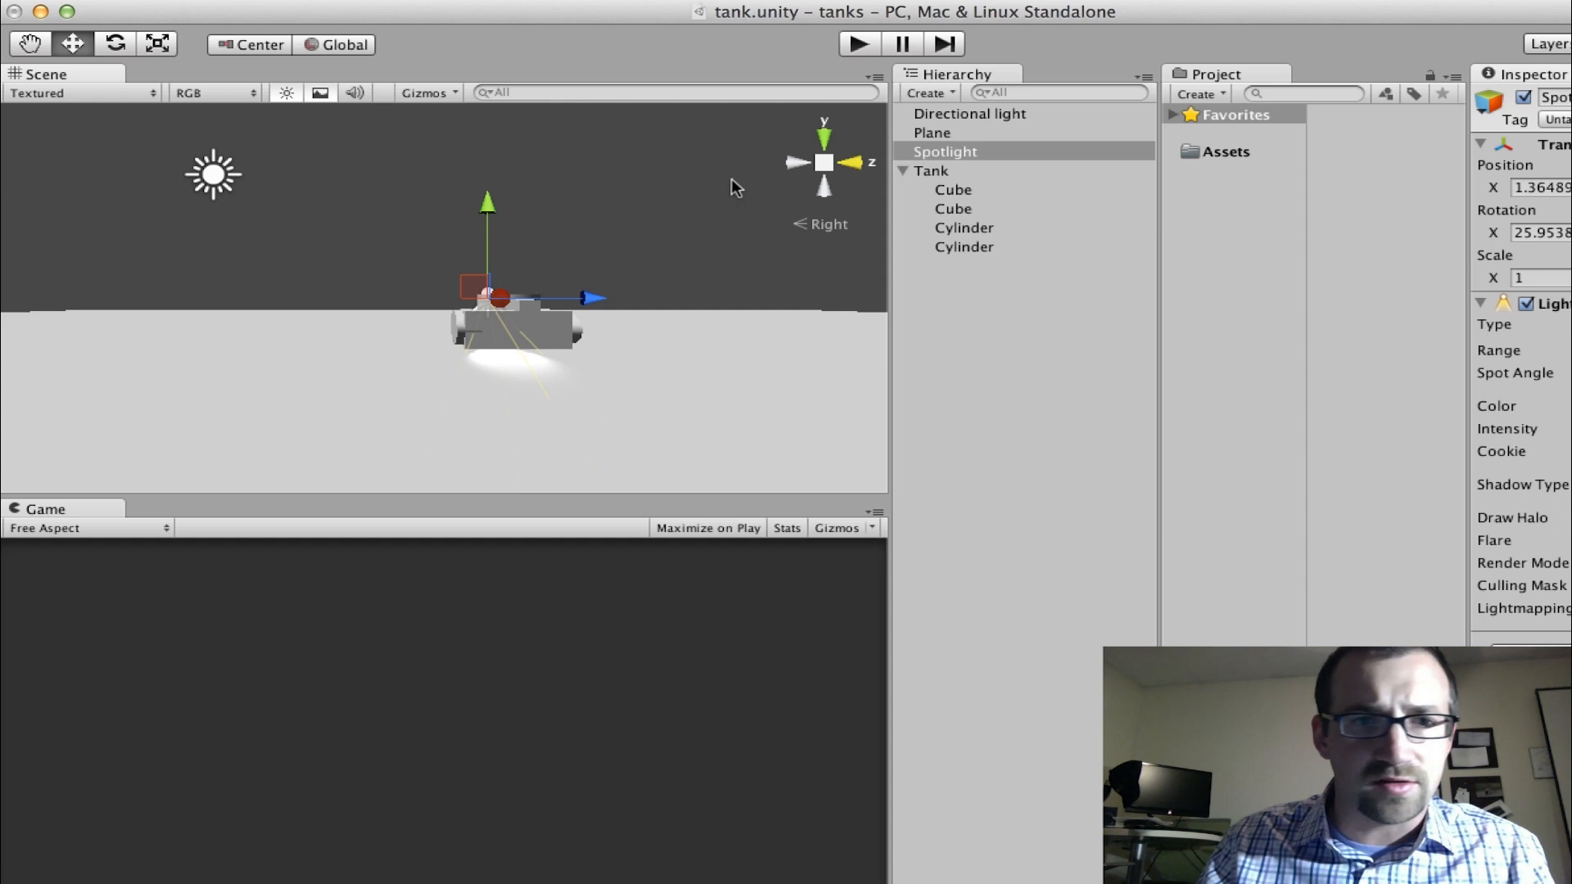
right_click(934, 153)
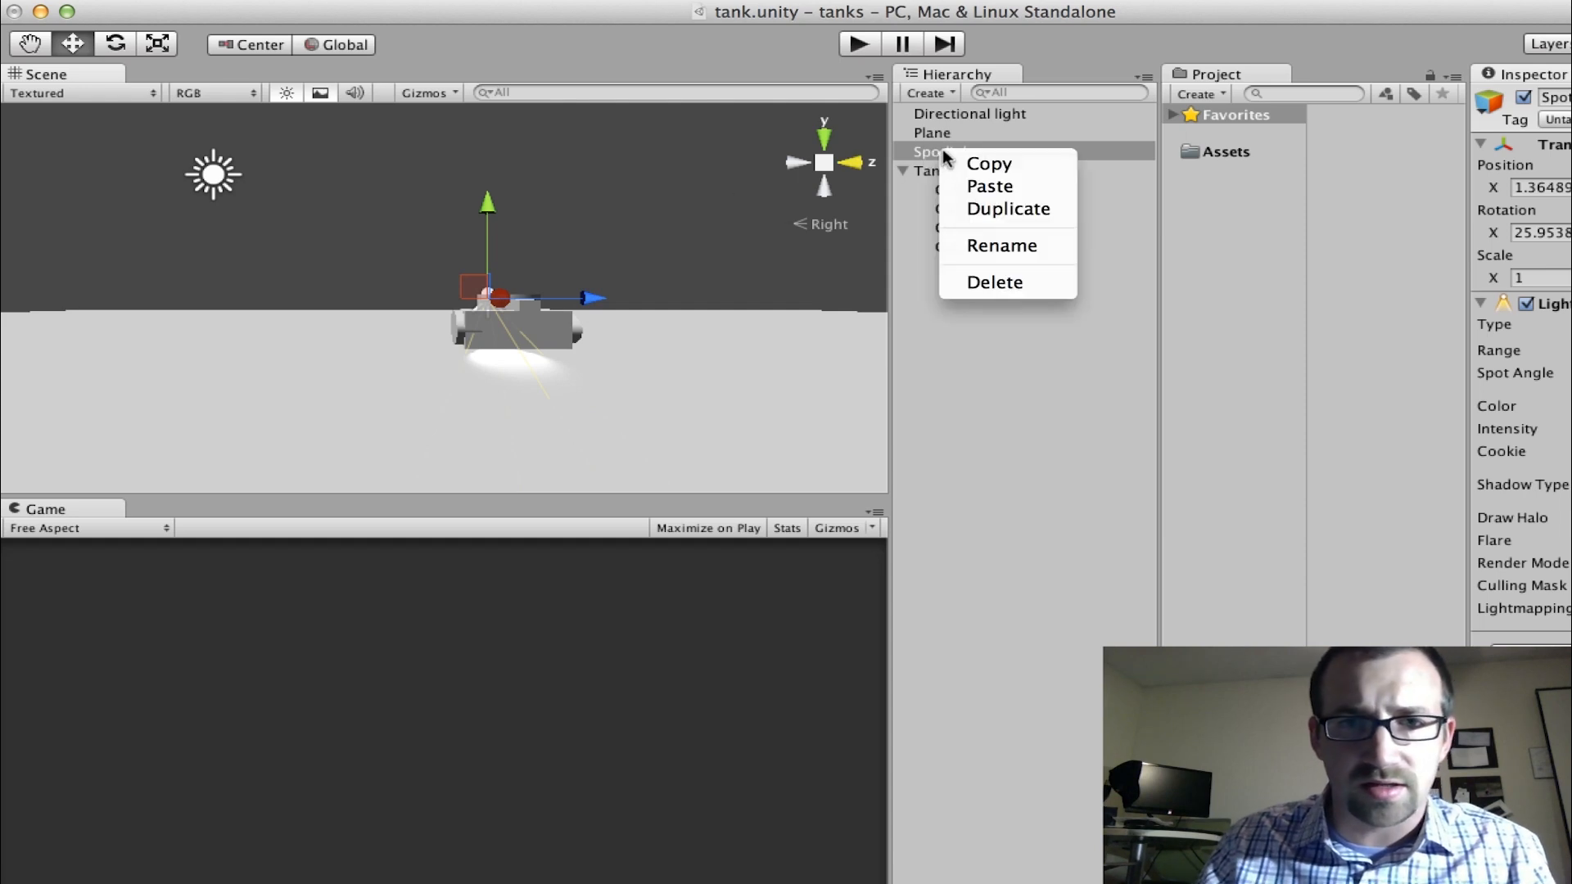
left_click(979, 209)
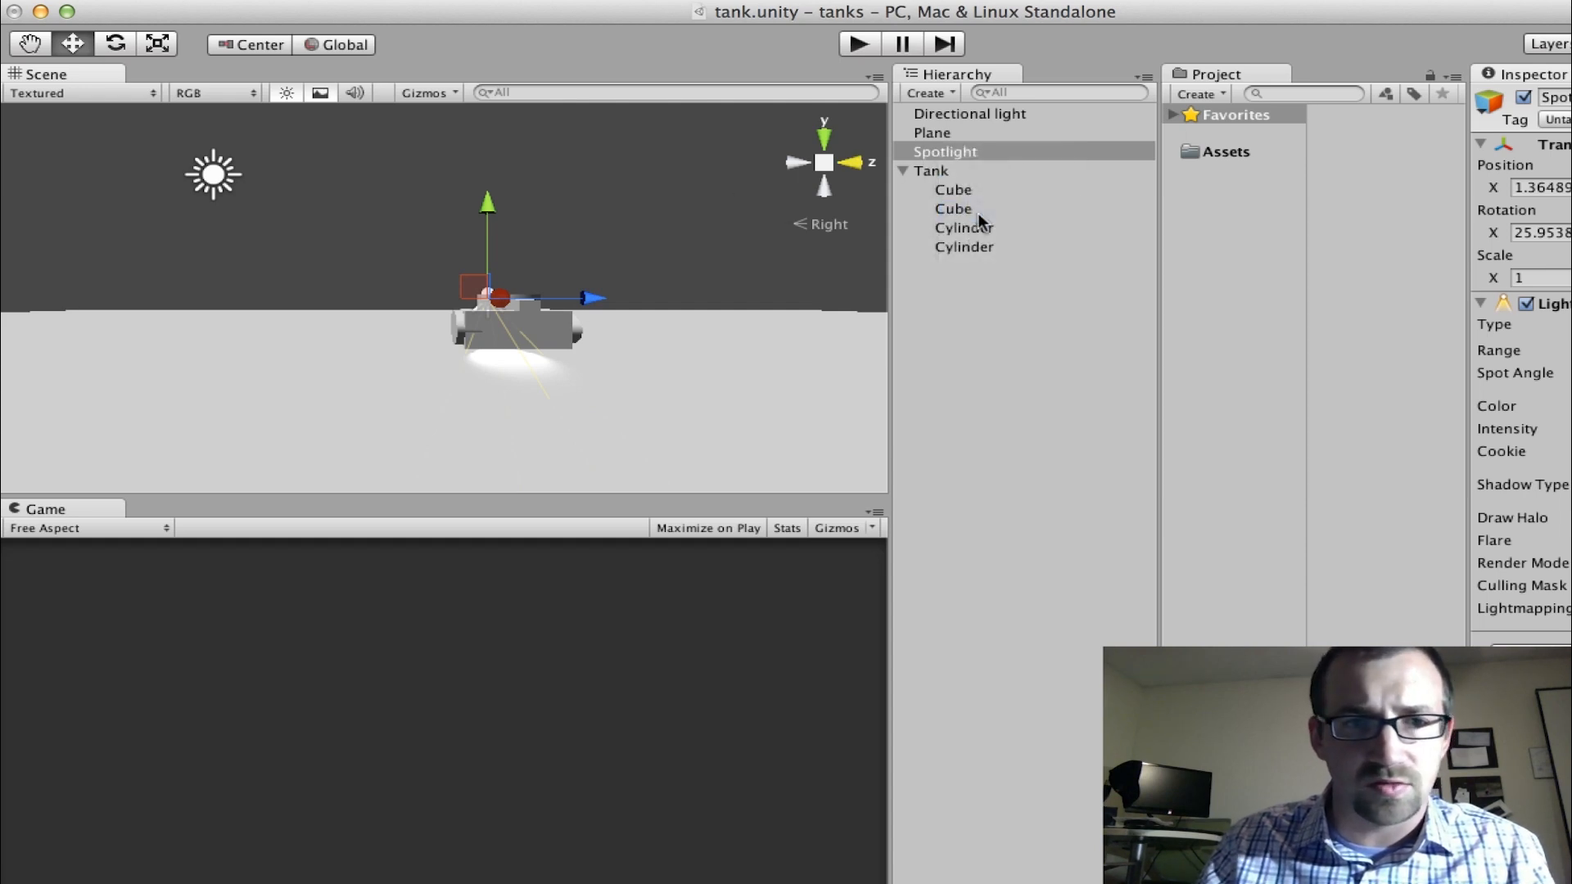
left_click_drag(540, 303, 612, 301)
scroll(483, 337, "up", 2)
scroll(480, 329, "up", 2)
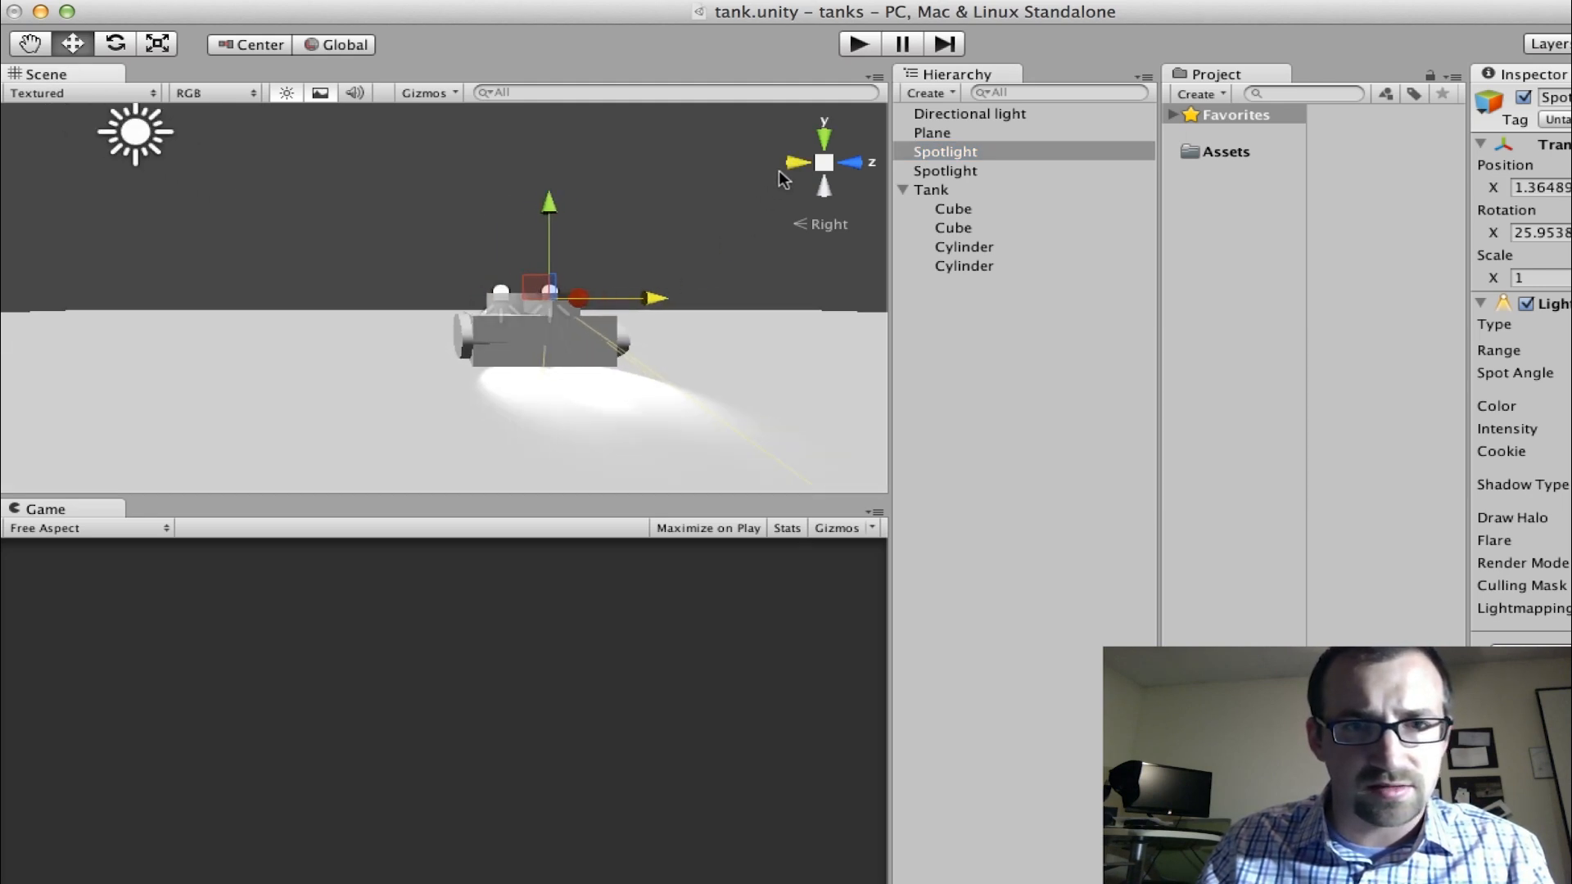
Set the intensity of both spotlights to 0.4
left_click(822, 138)
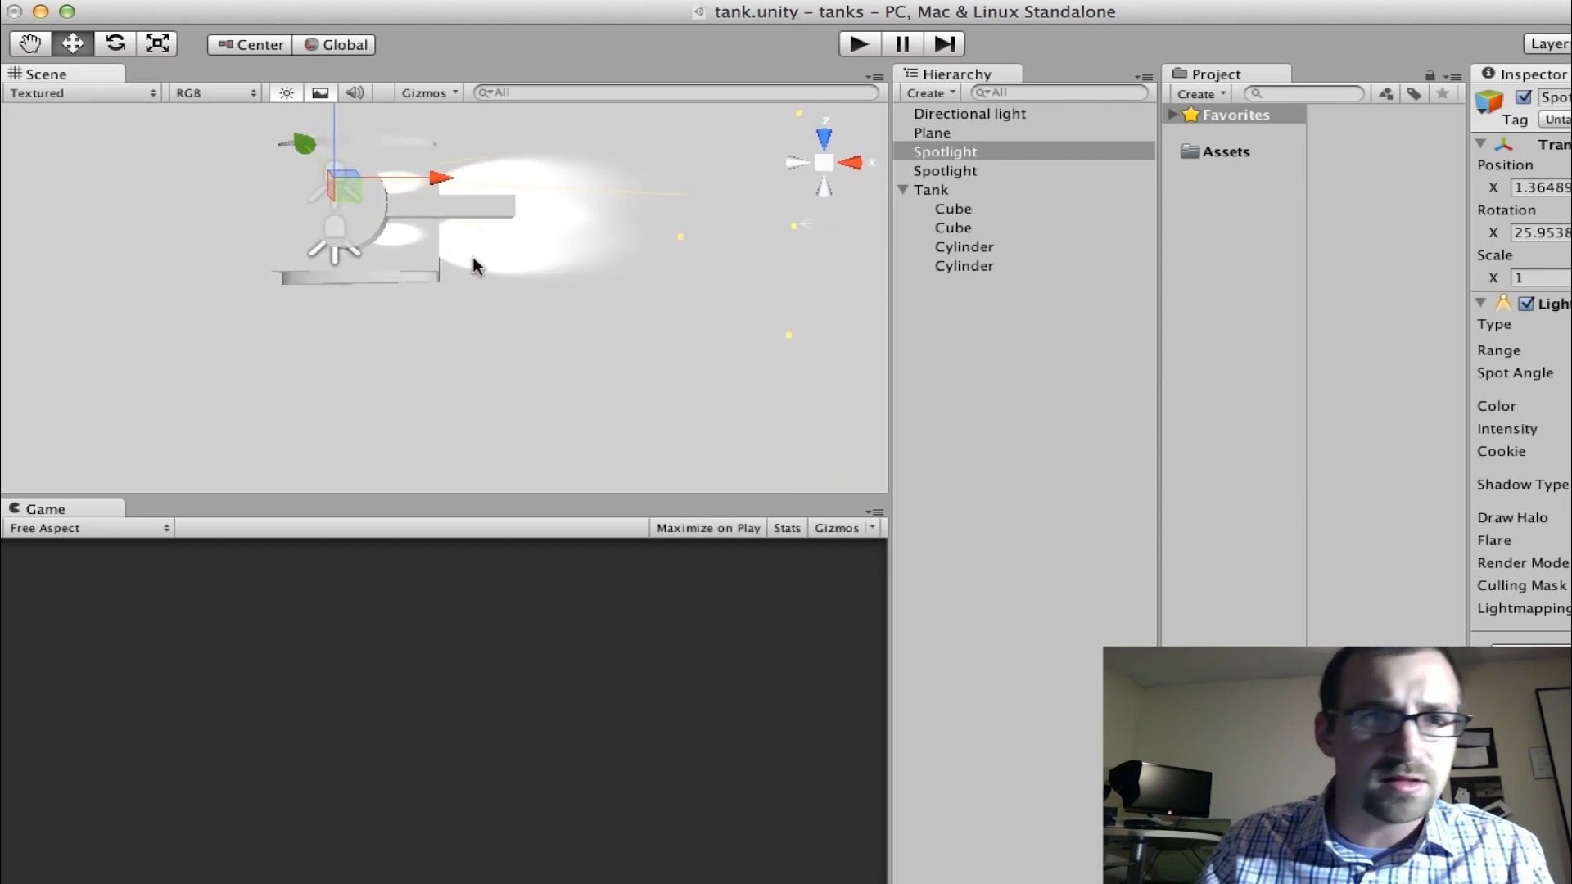
scroll(472, 217, "down", 2)
scroll(470, 216, "down", 1)
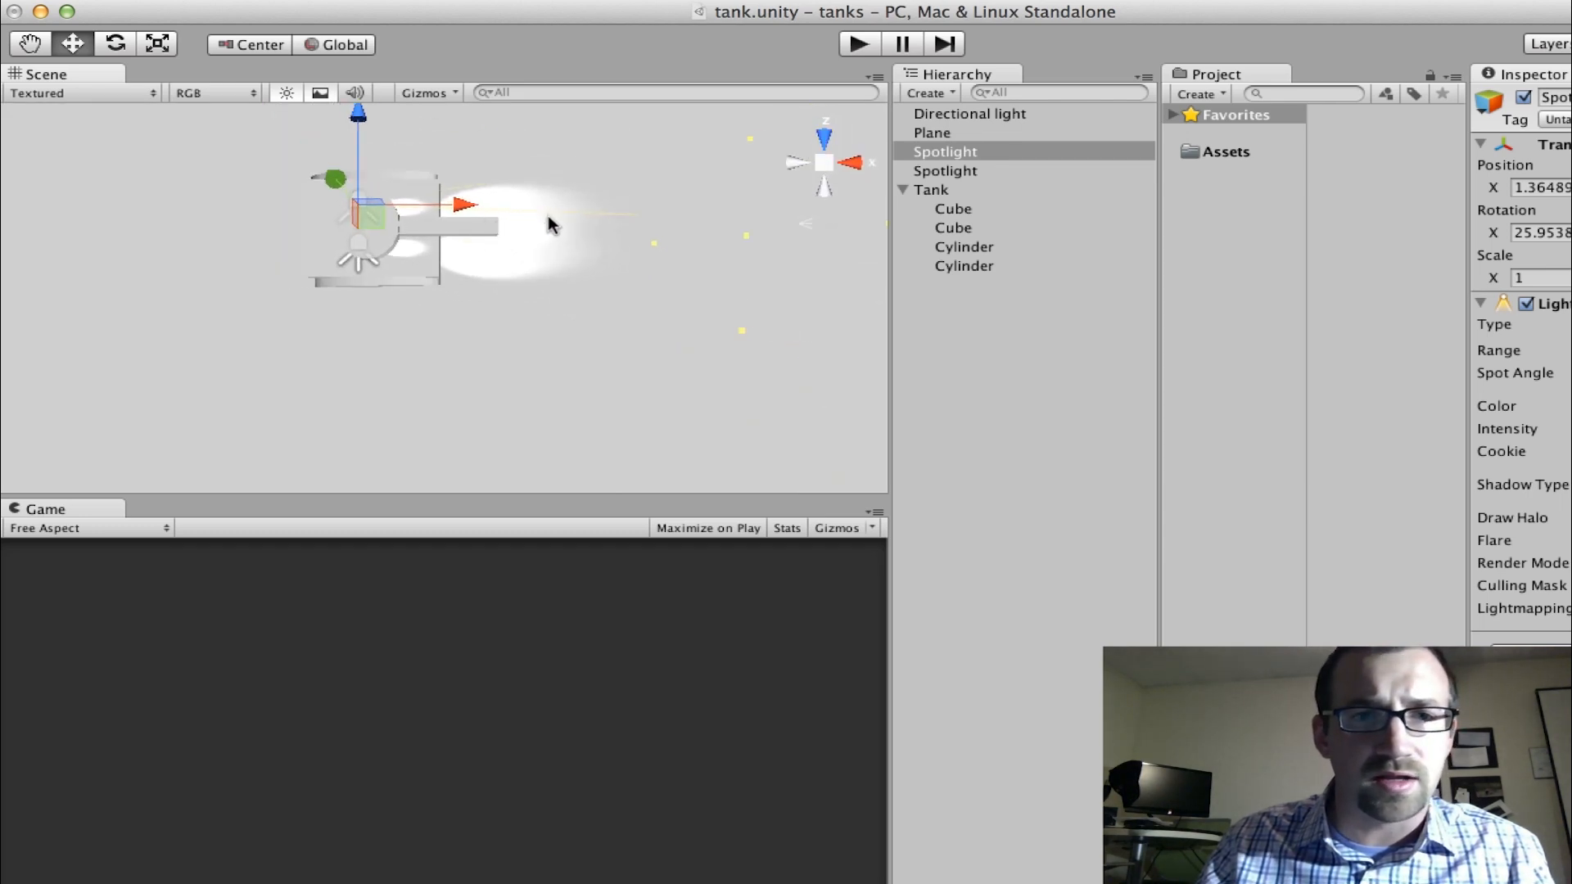
left_click(950, 167)
left_click(951, 149)
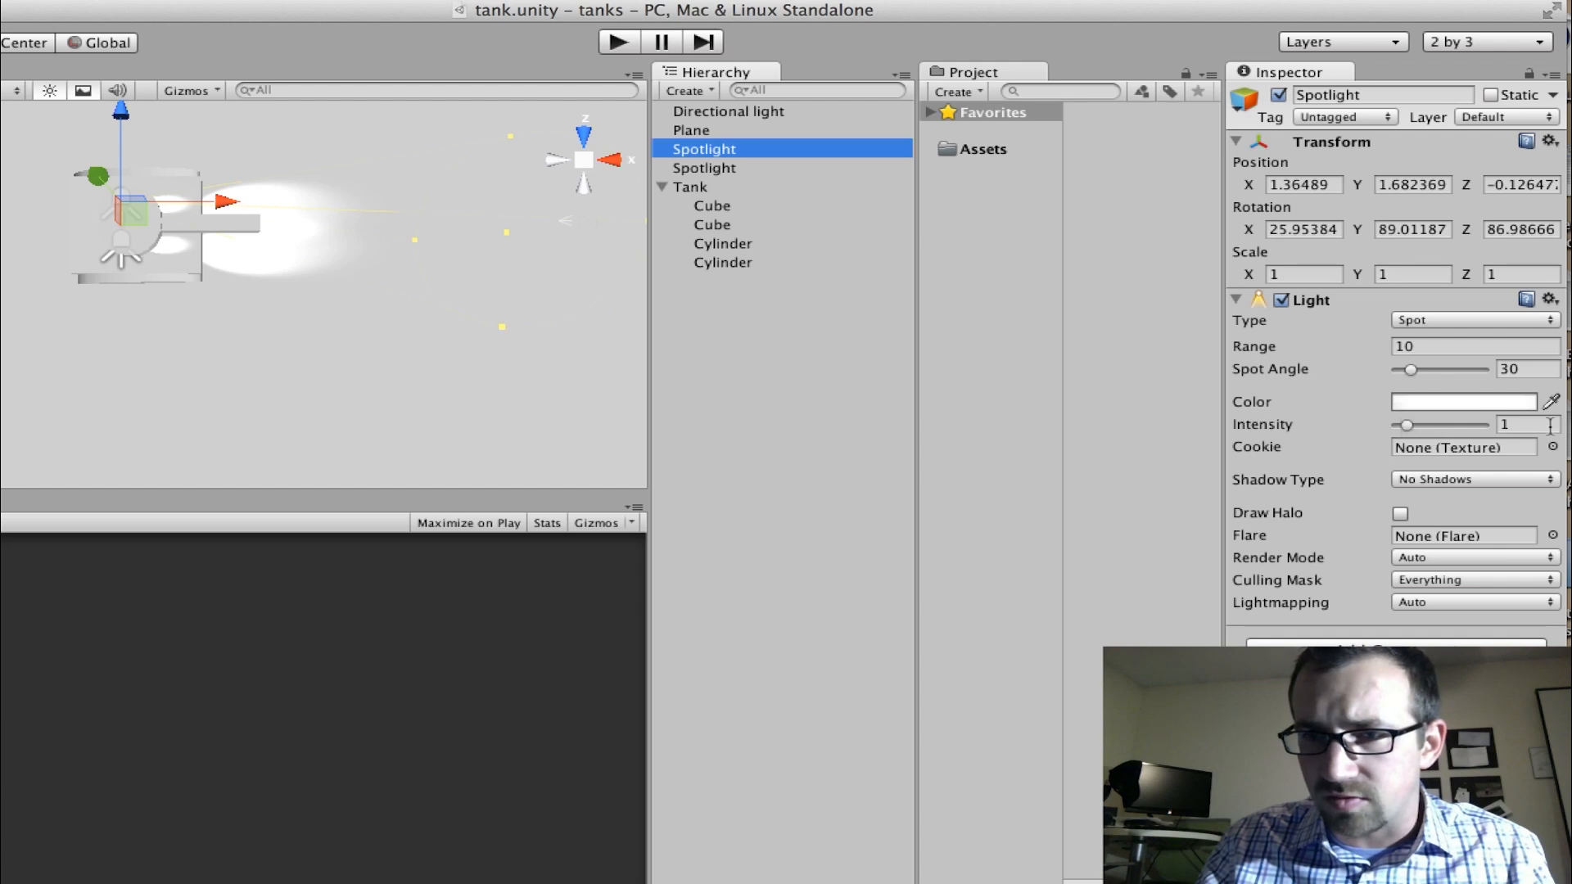
left_click(1519, 425)
type(".4")
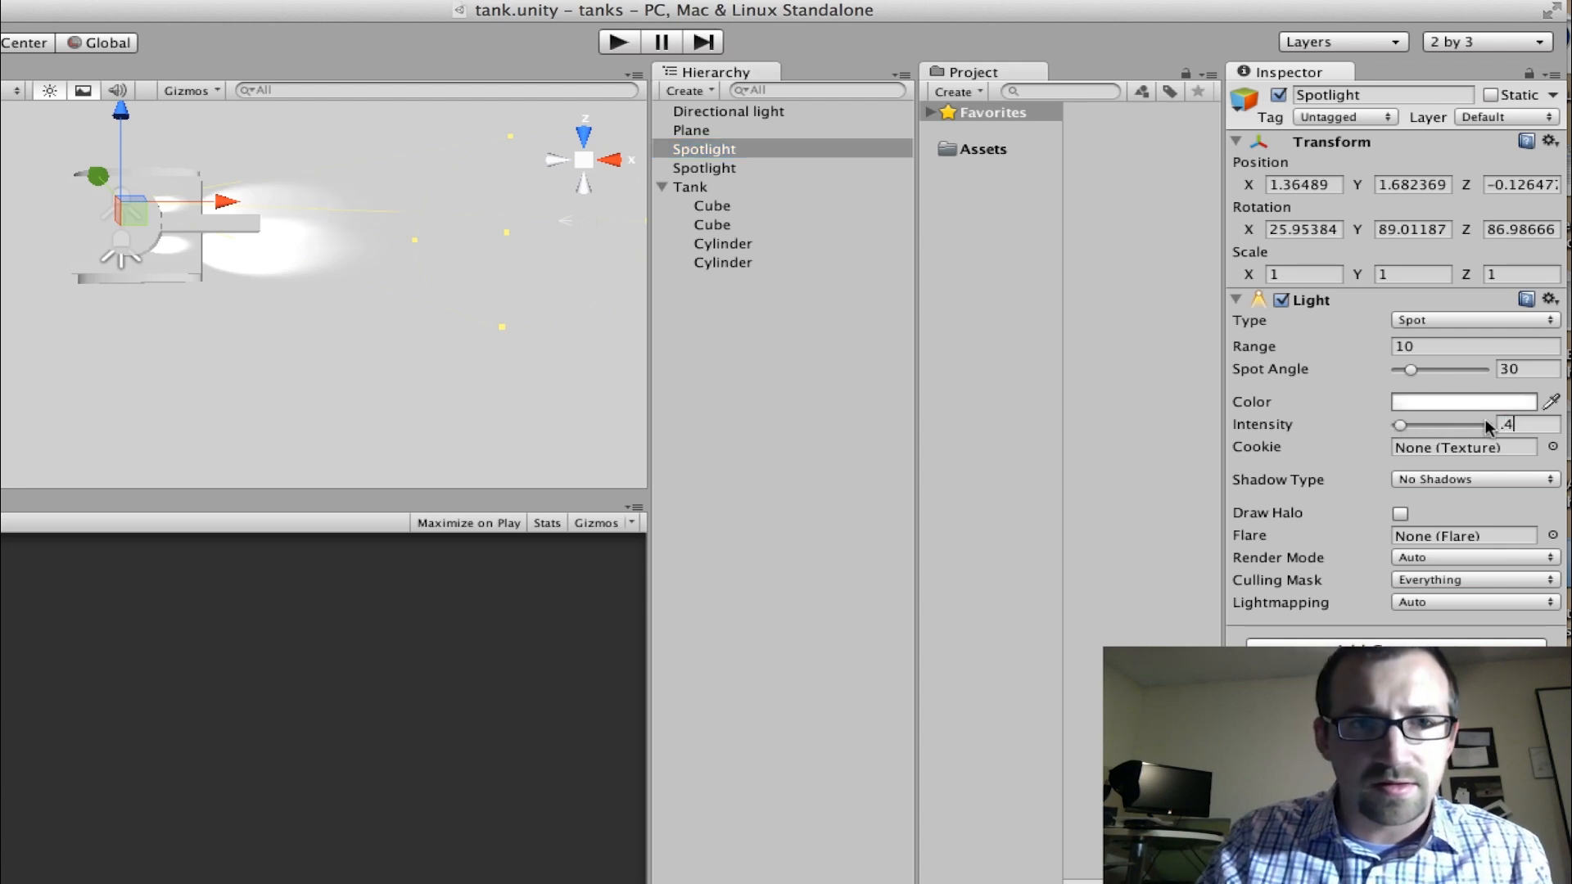
left_click(731, 168)
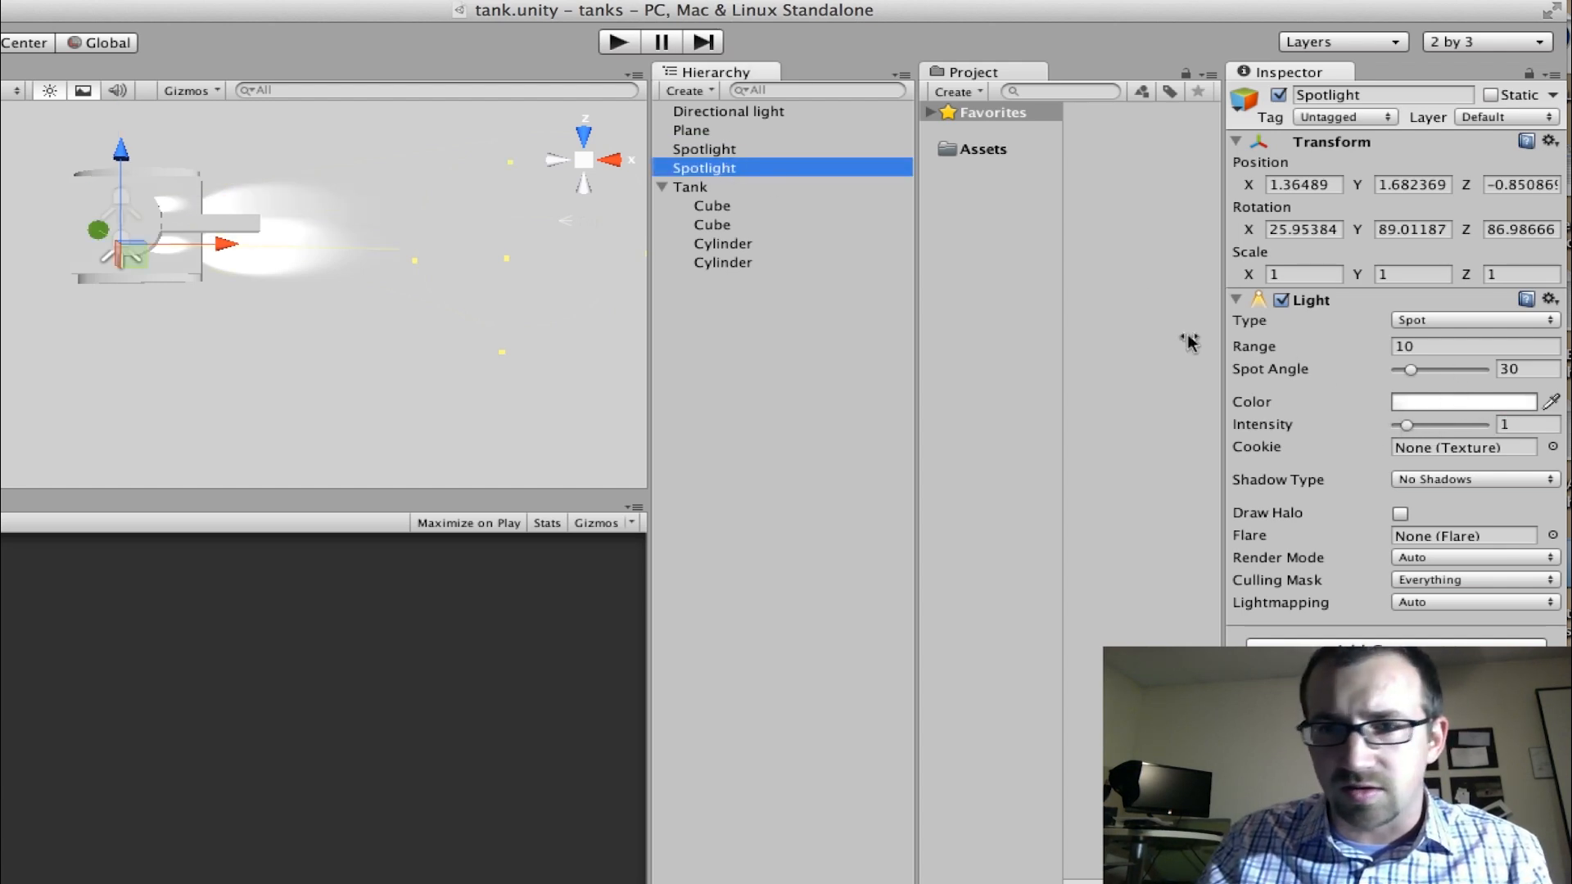
left_click(1418, 399)
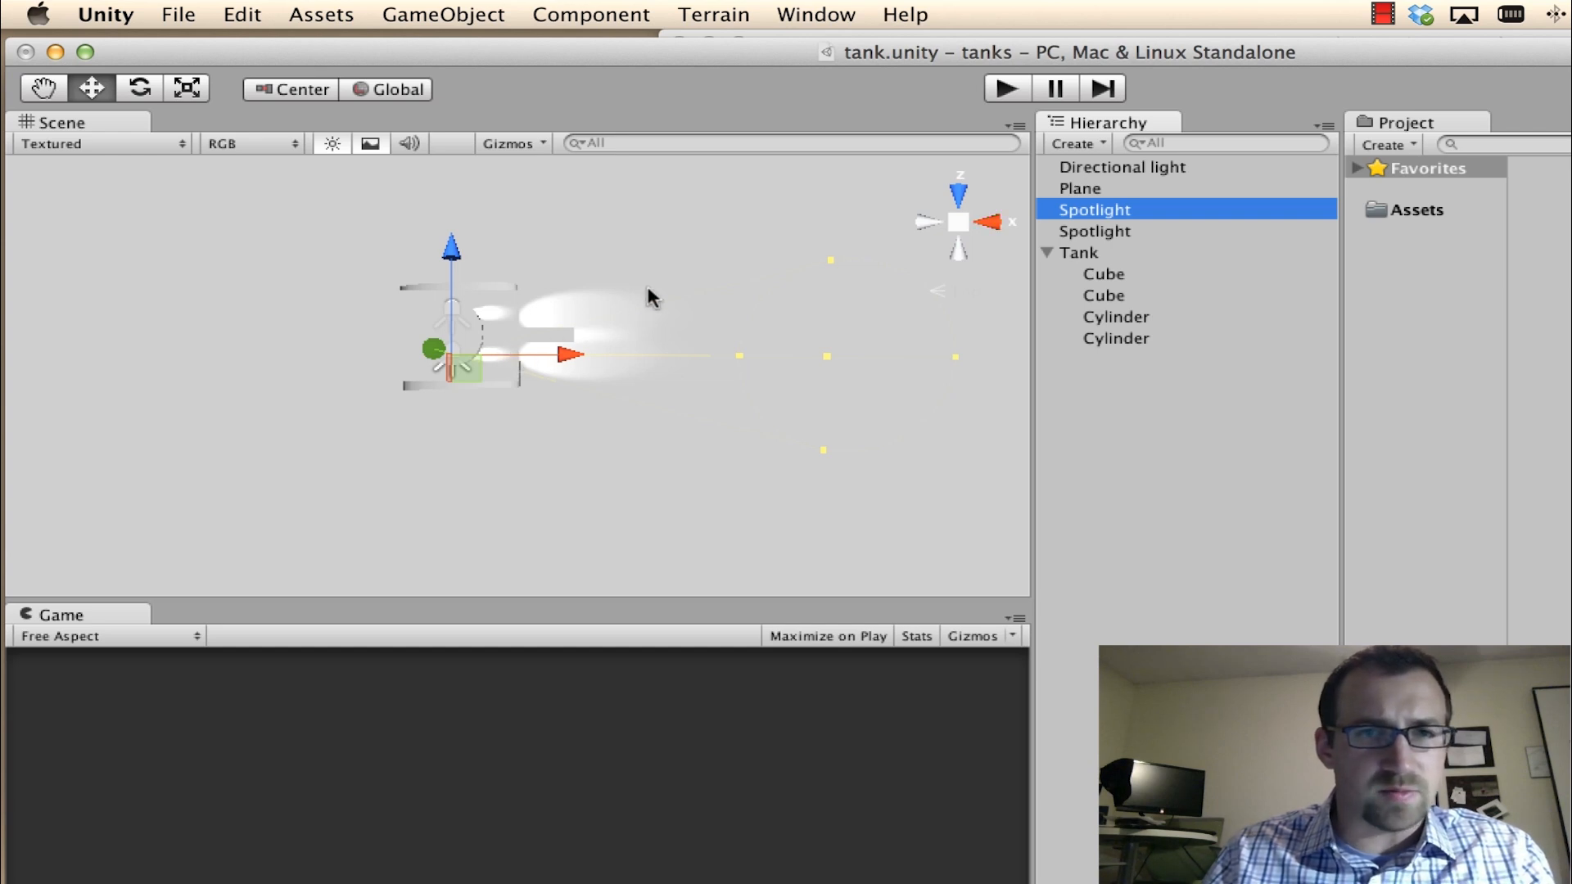
Move both spotlights together down and forward into the front of the tank body, to about X 1.67, Y 1.42
left_click(990, 221)
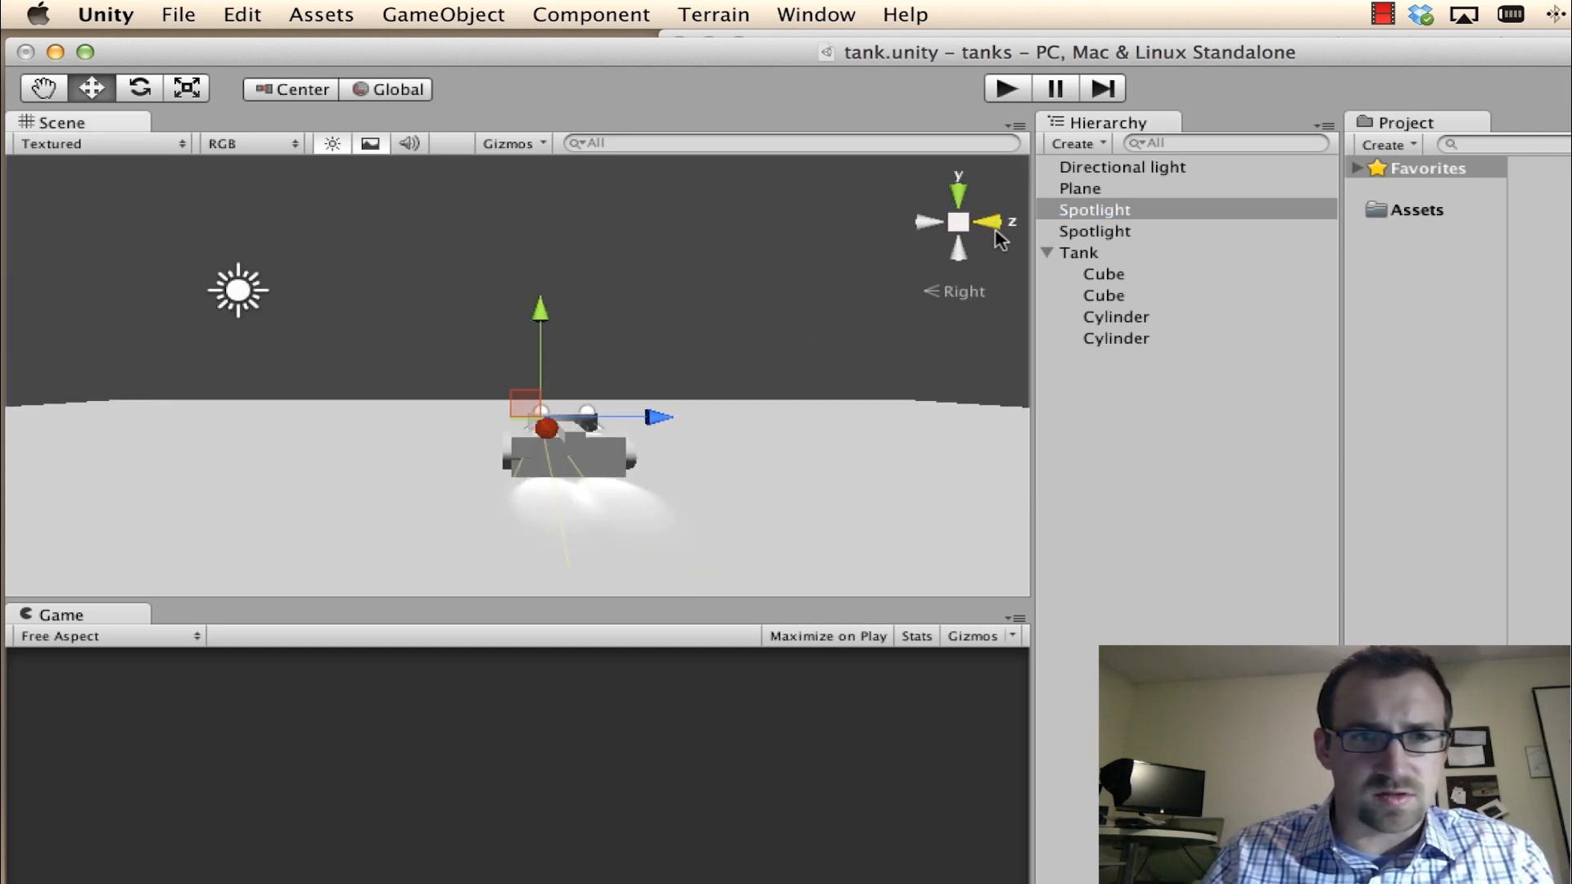
left_click(1001, 223)
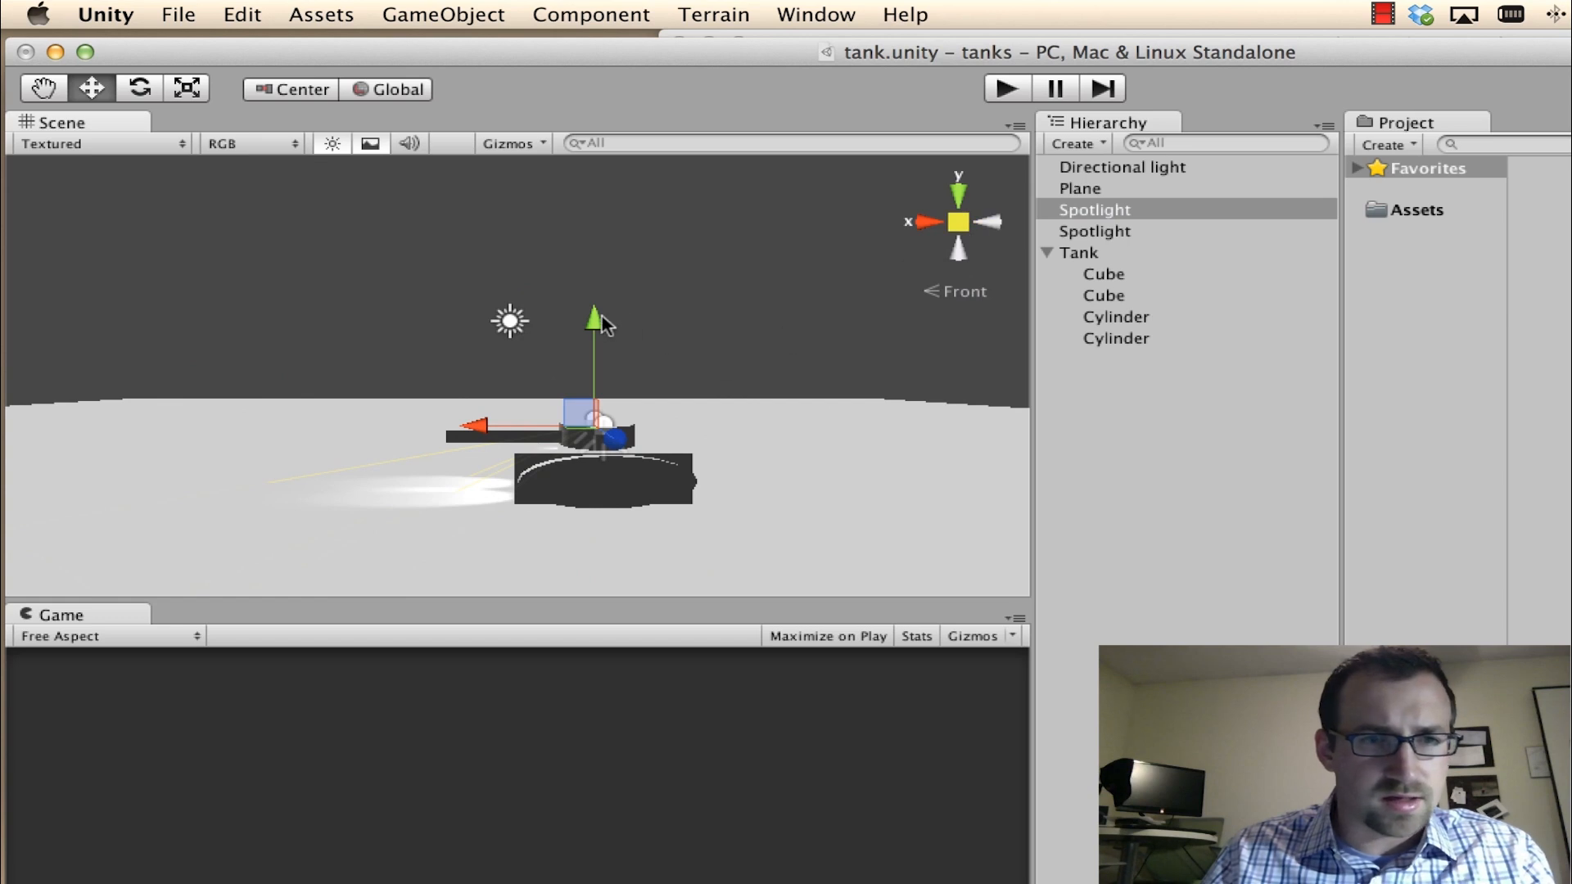
left_click_drag(596, 325, 599, 346)
key("super+z")
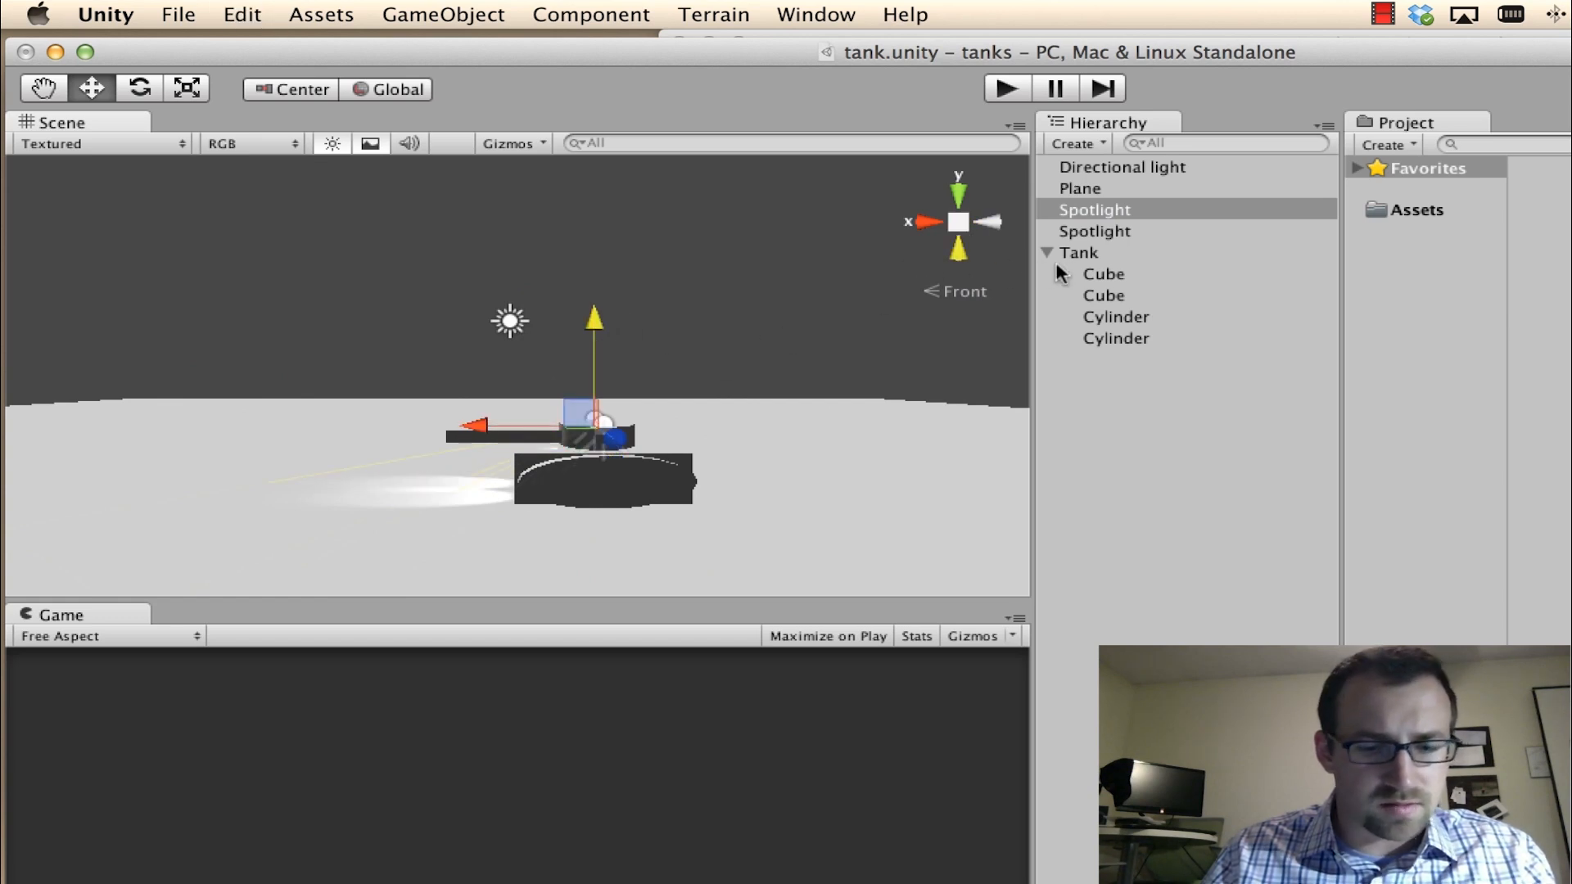
left_click(1095, 230, "shift")
left_click_drag(603, 336, 597, 394)
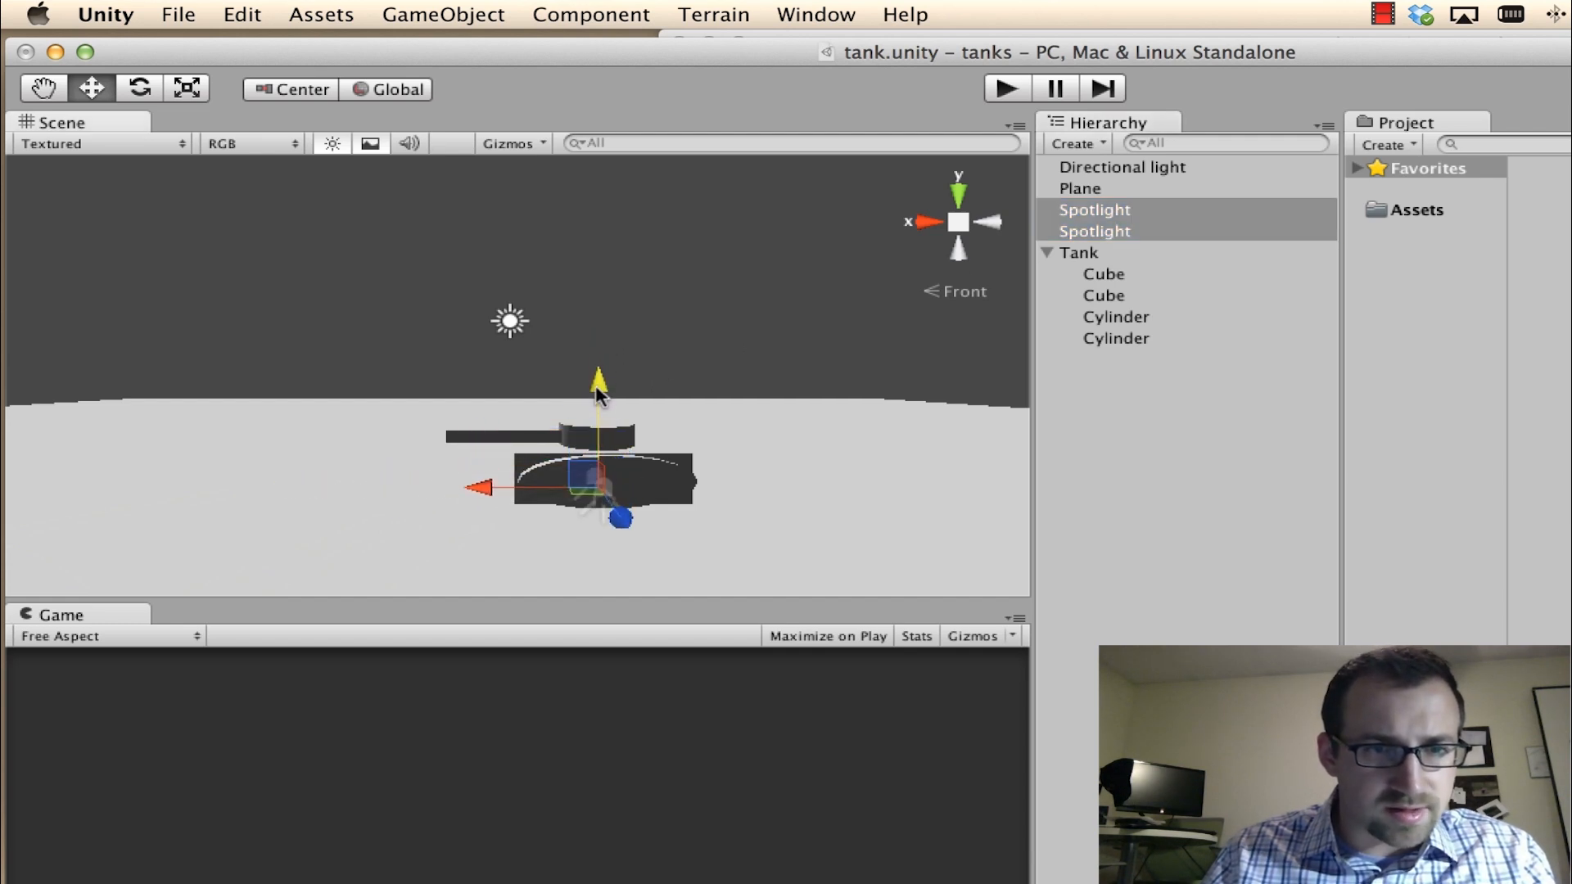
left_click_drag(598, 478, 492, 481)
left_click_drag(530, 413, 544, 373)
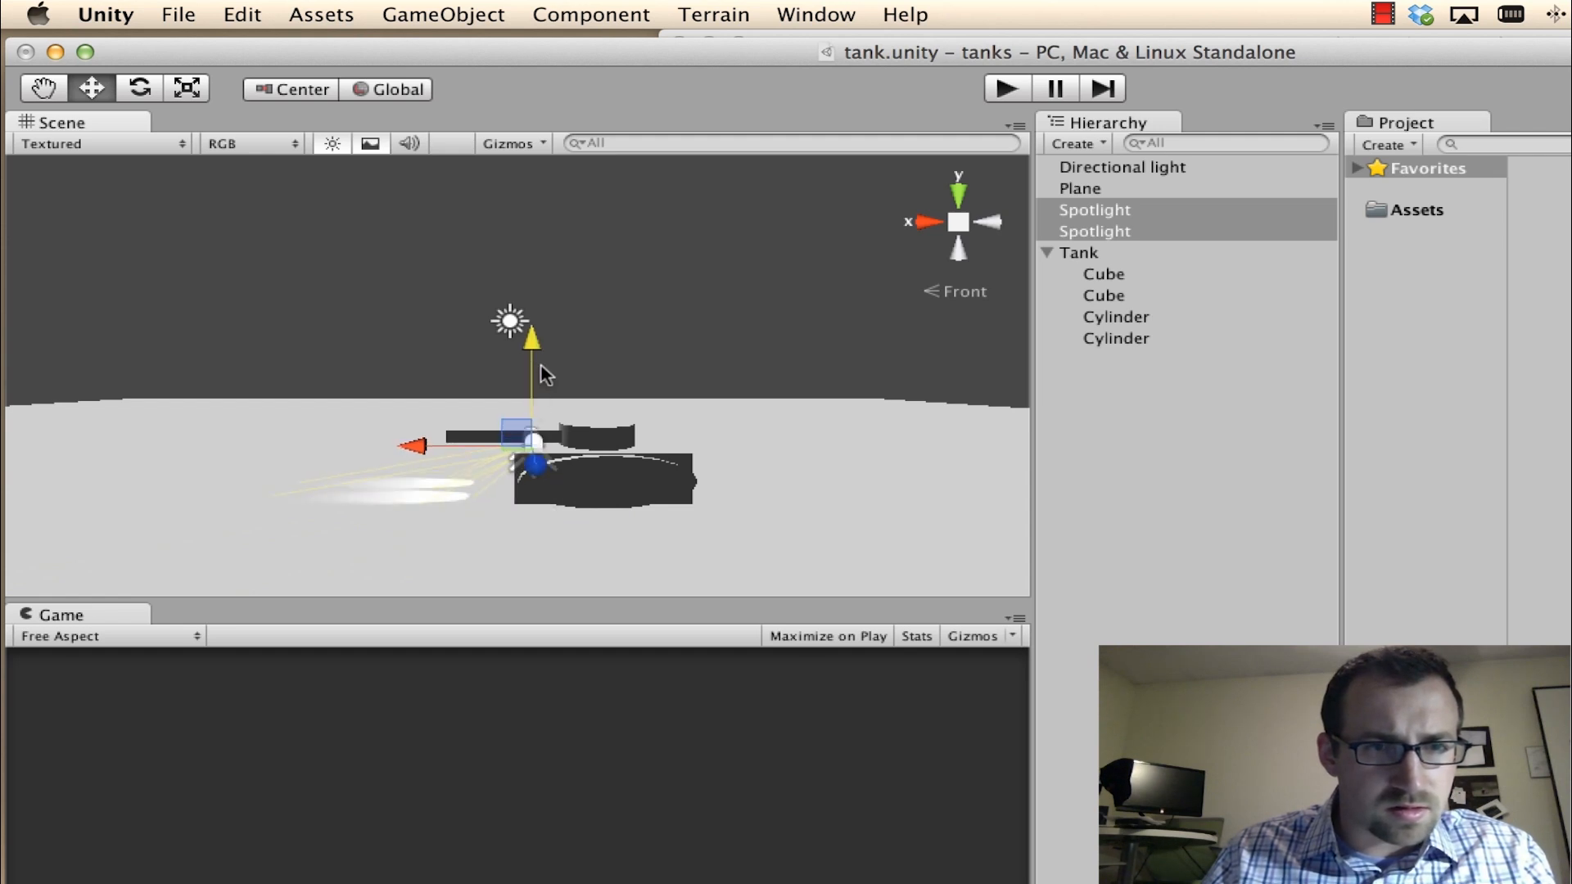
left_click_drag(479, 451, 528, 454)
left_click(958, 197)
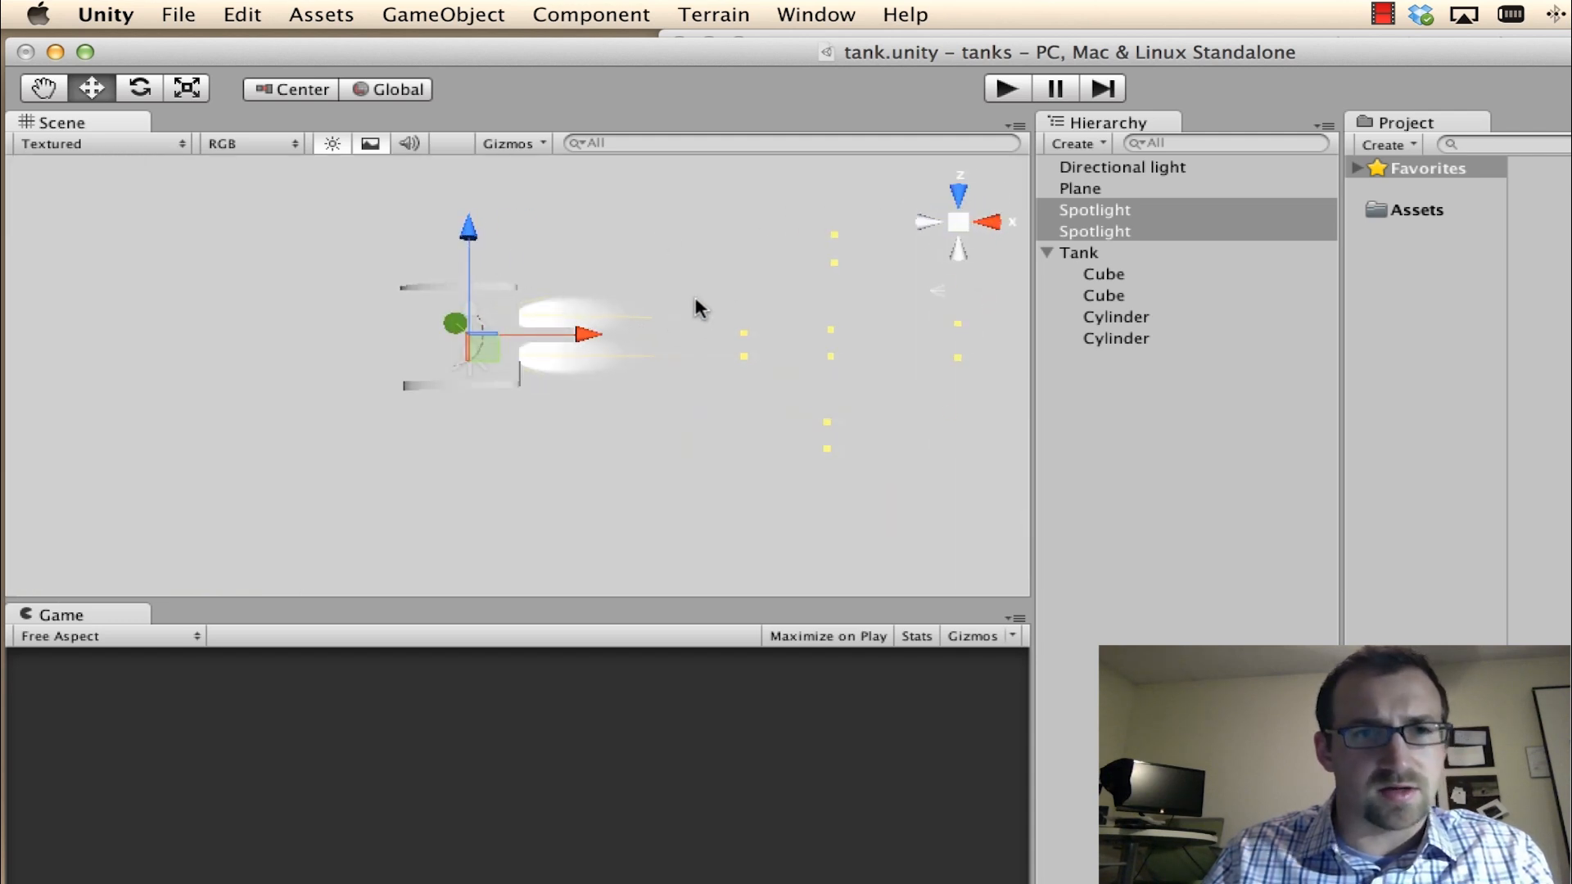
left_click_drag(570, 335, 570, 333)
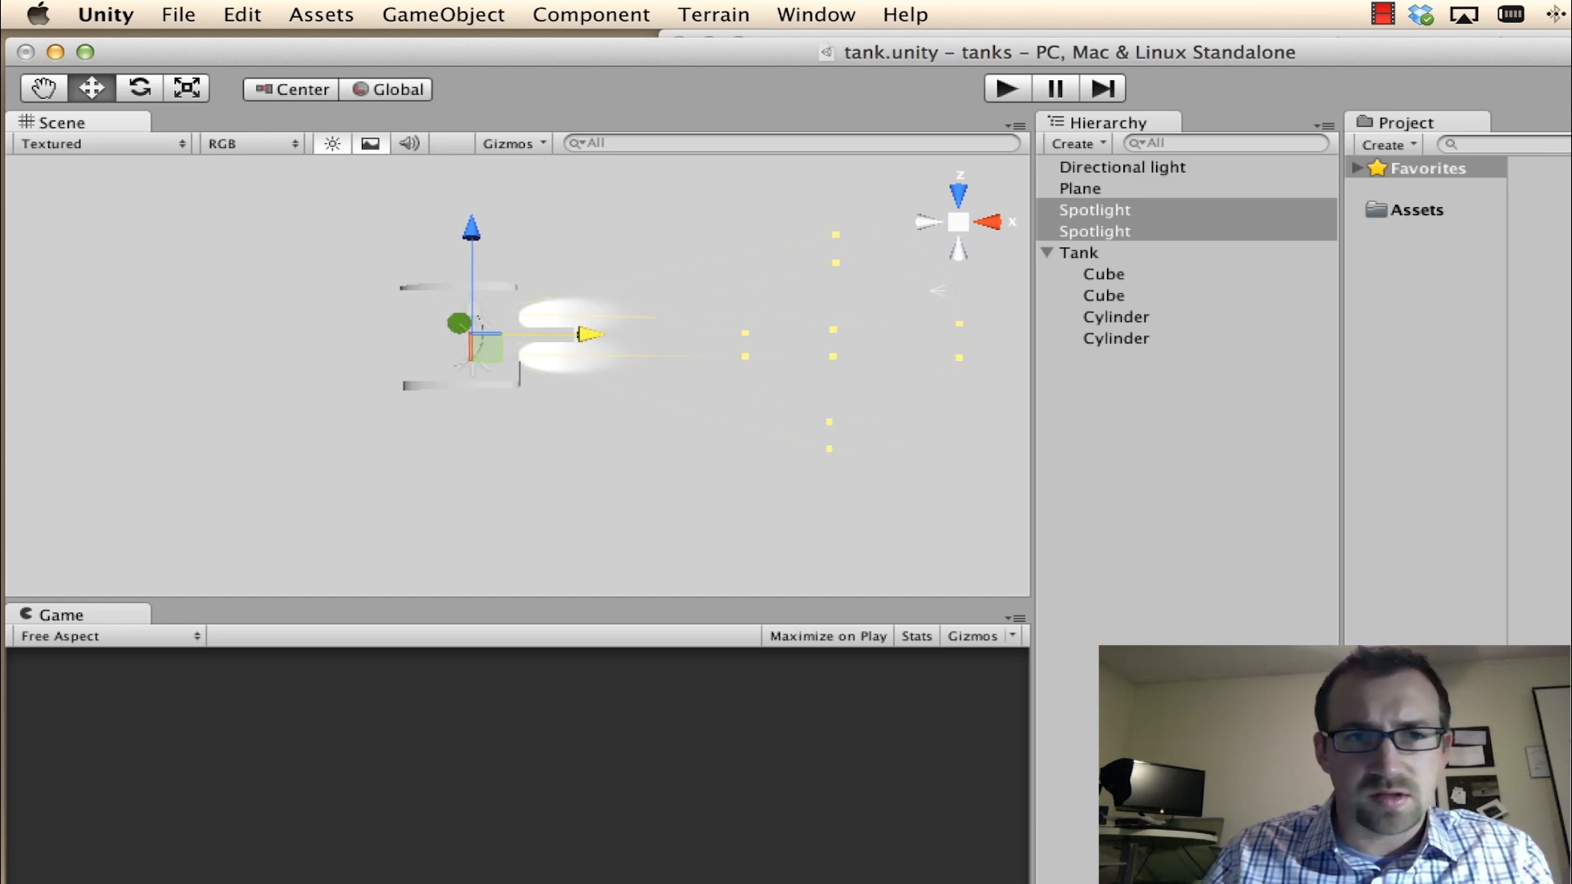
Set both spotlights' range to 15, spot angle to 39 and intensity to 0.3
left_click(1534, 360)
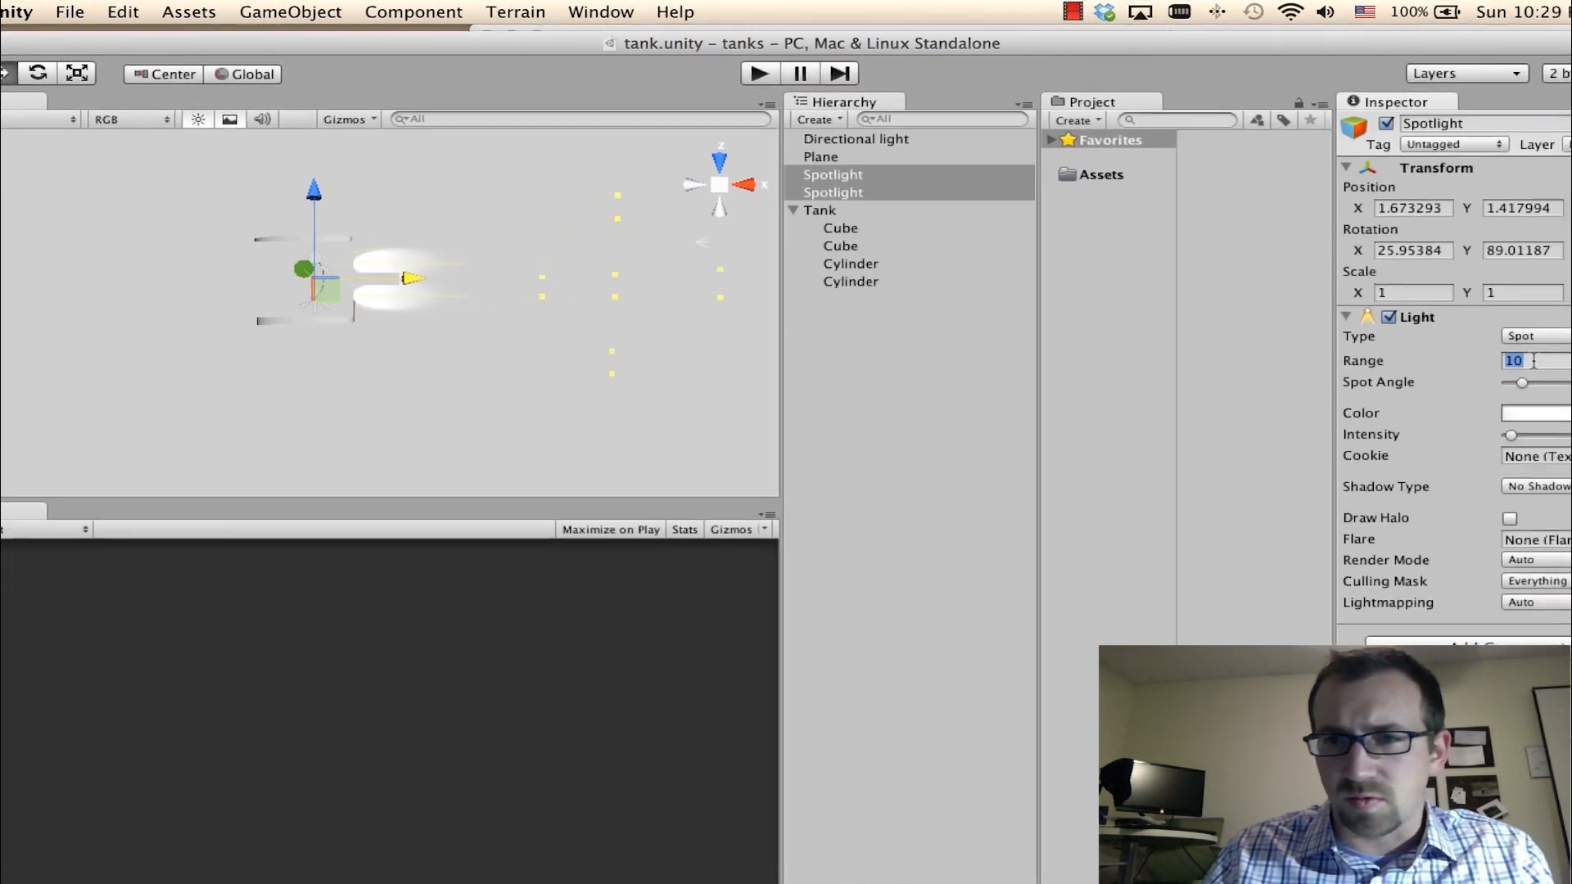
type("15")
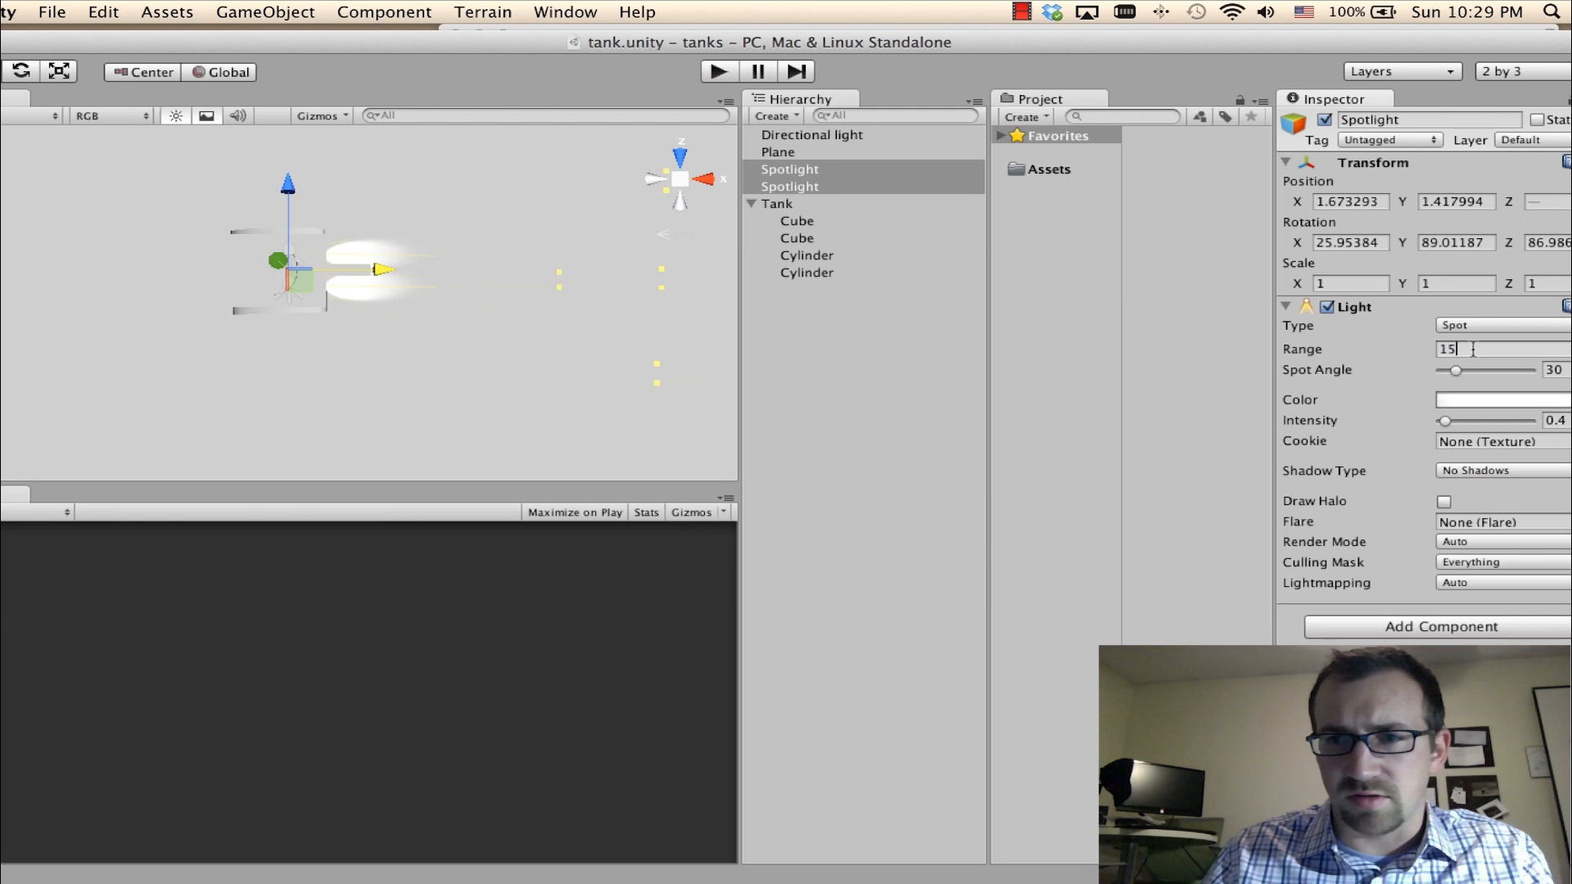
left_click_drag(1462, 370, 1457, 368)
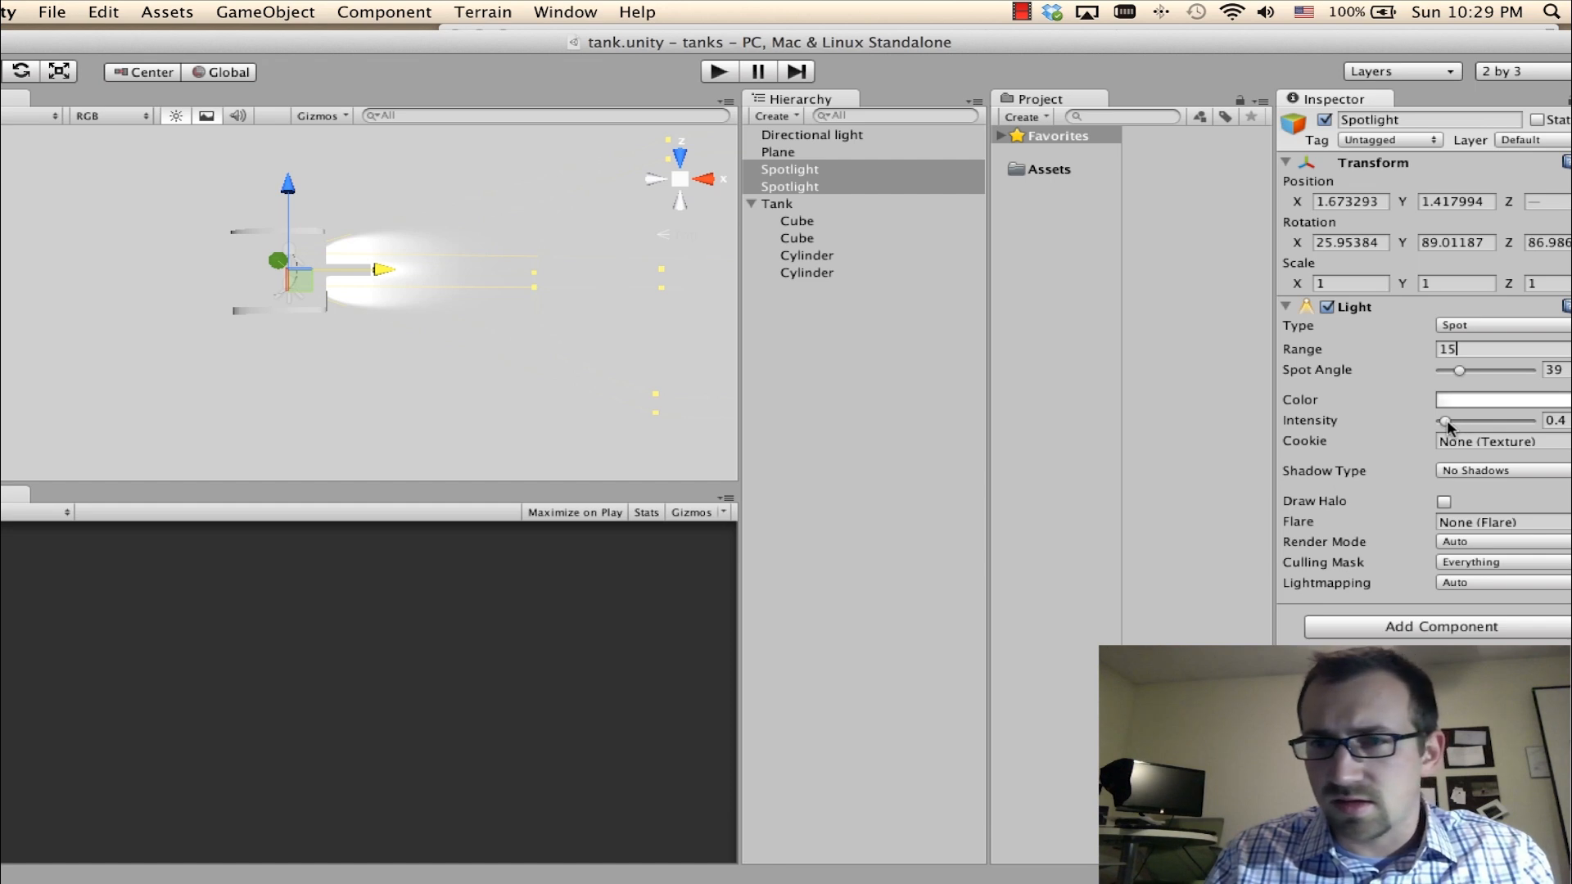
left_click_drag(1445, 421, 1443, 420)
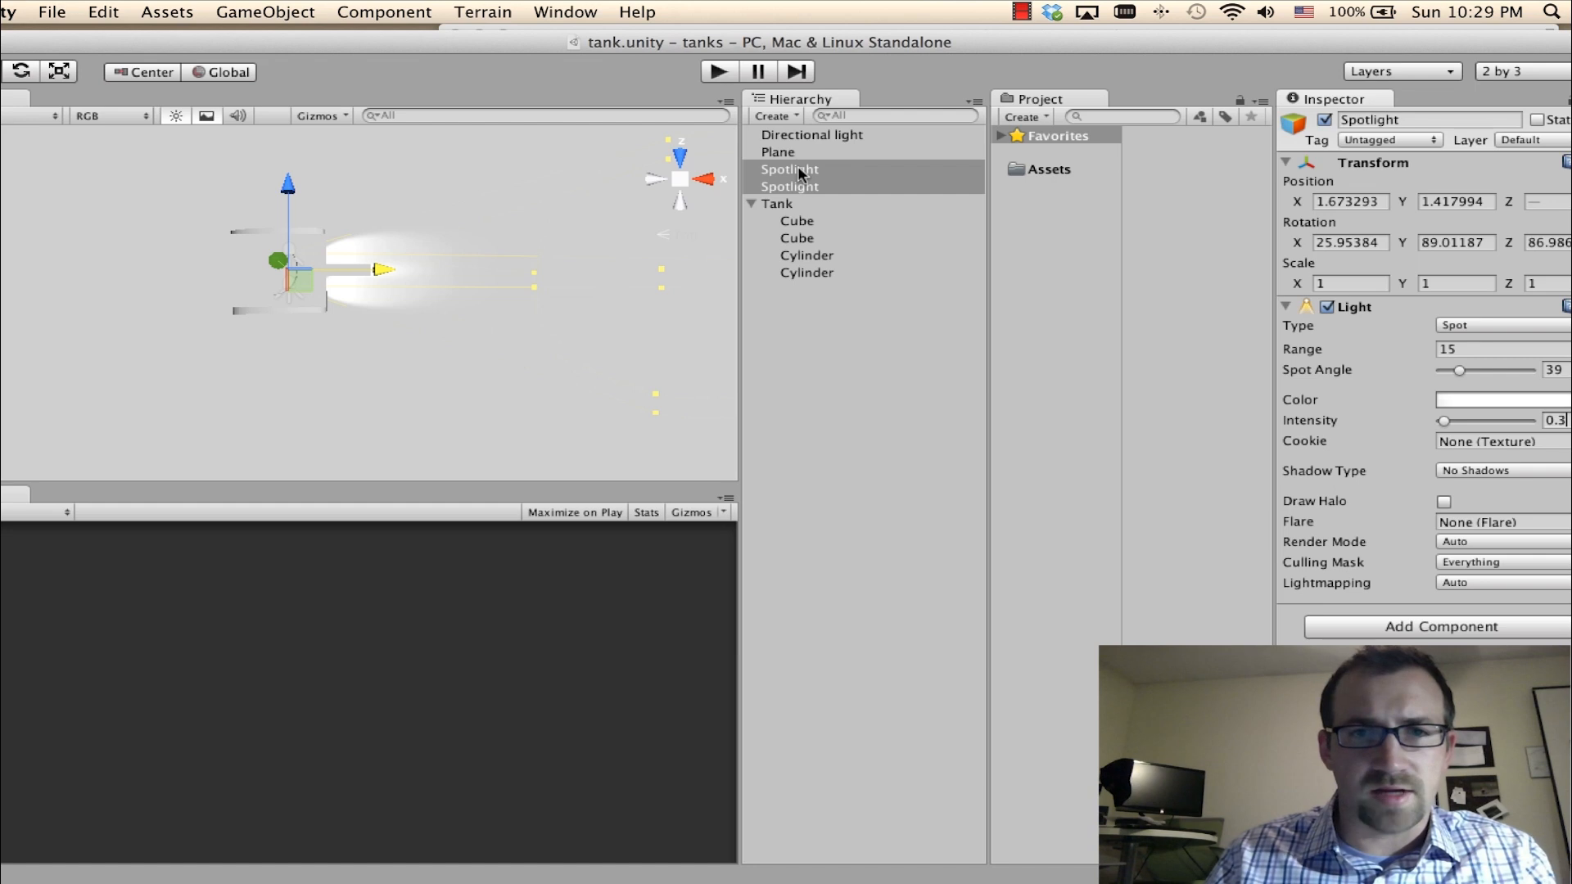
Parent both spotlights to the Tank object and move the tank to about X 1.87, Z 1.75
left_click_drag(807, 170, 791, 209)
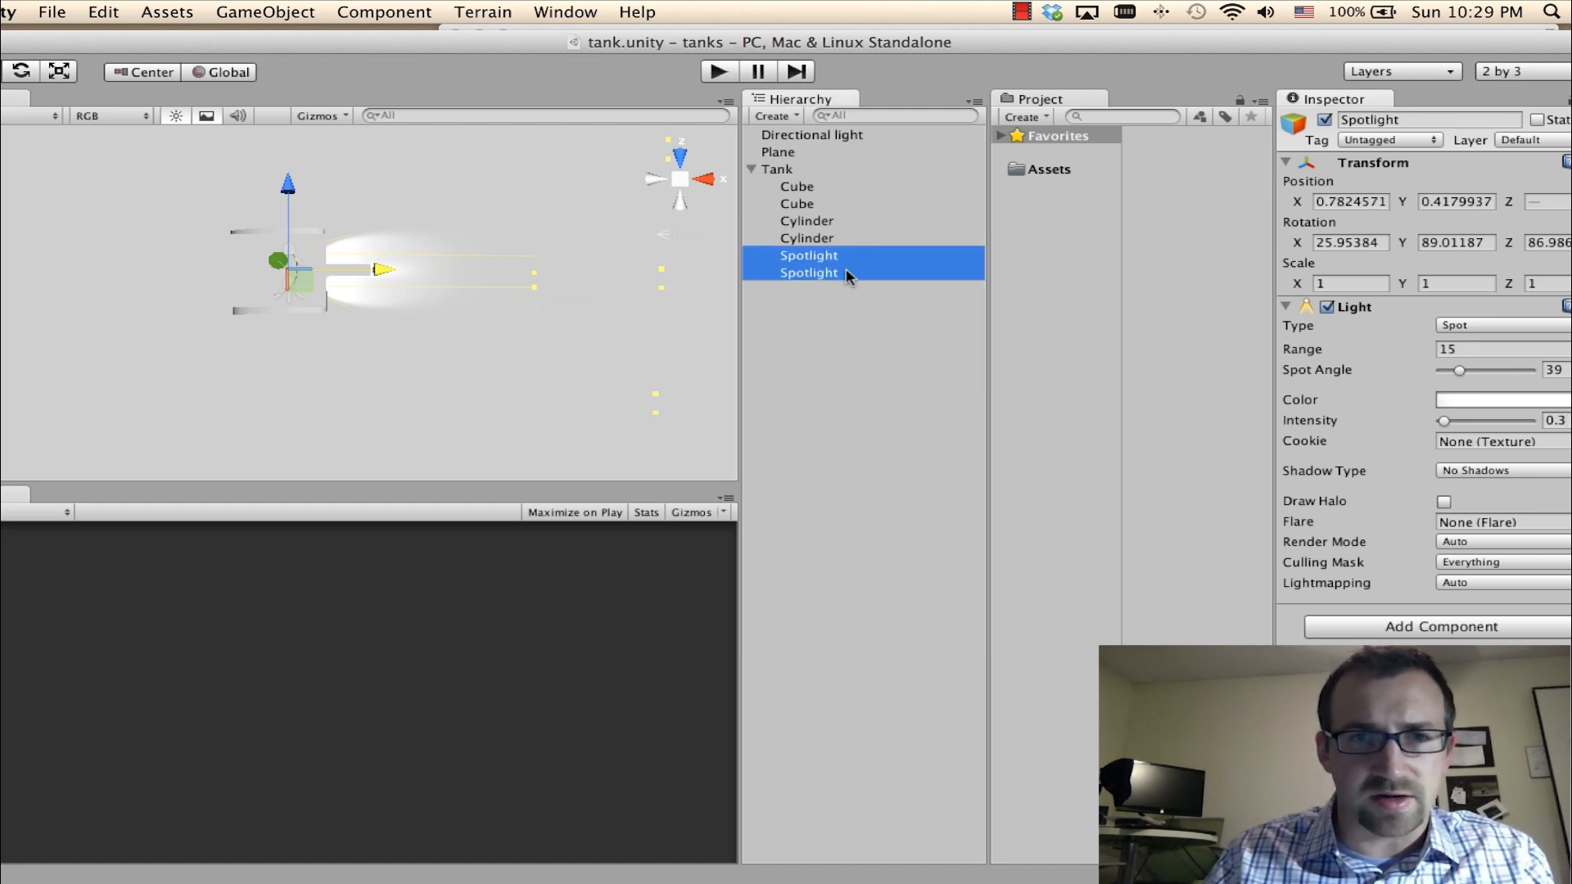
left_click(791, 173)
left_click_drag(361, 272, 414, 278)
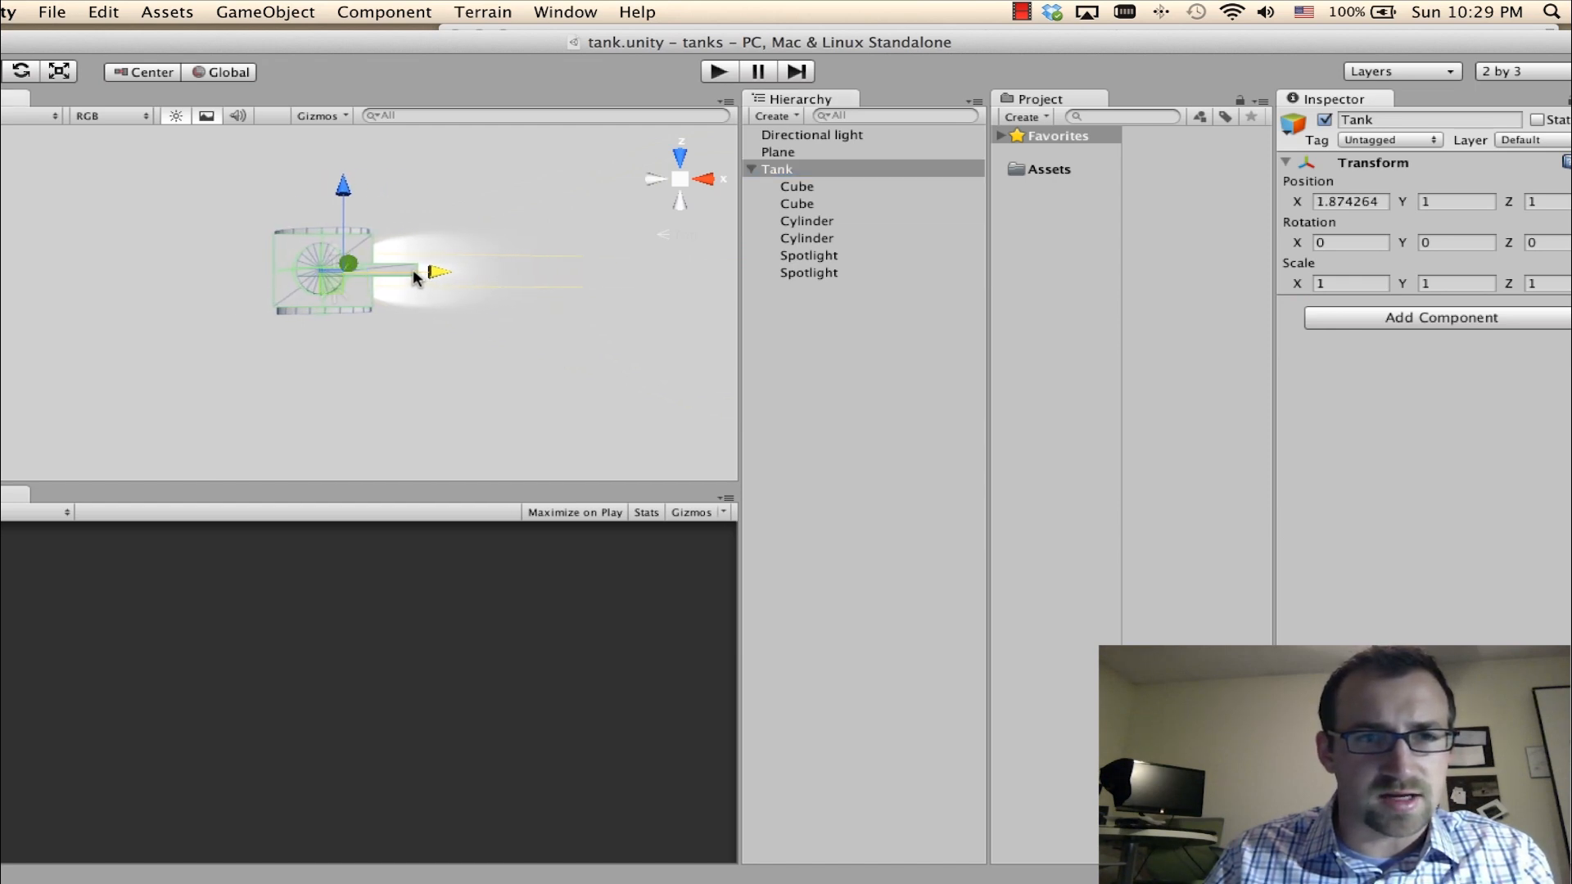
left_click(701, 179)
left_click_drag(449, 374, 502, 370)
left_click_drag(543, 319, 442, 342, "alt")
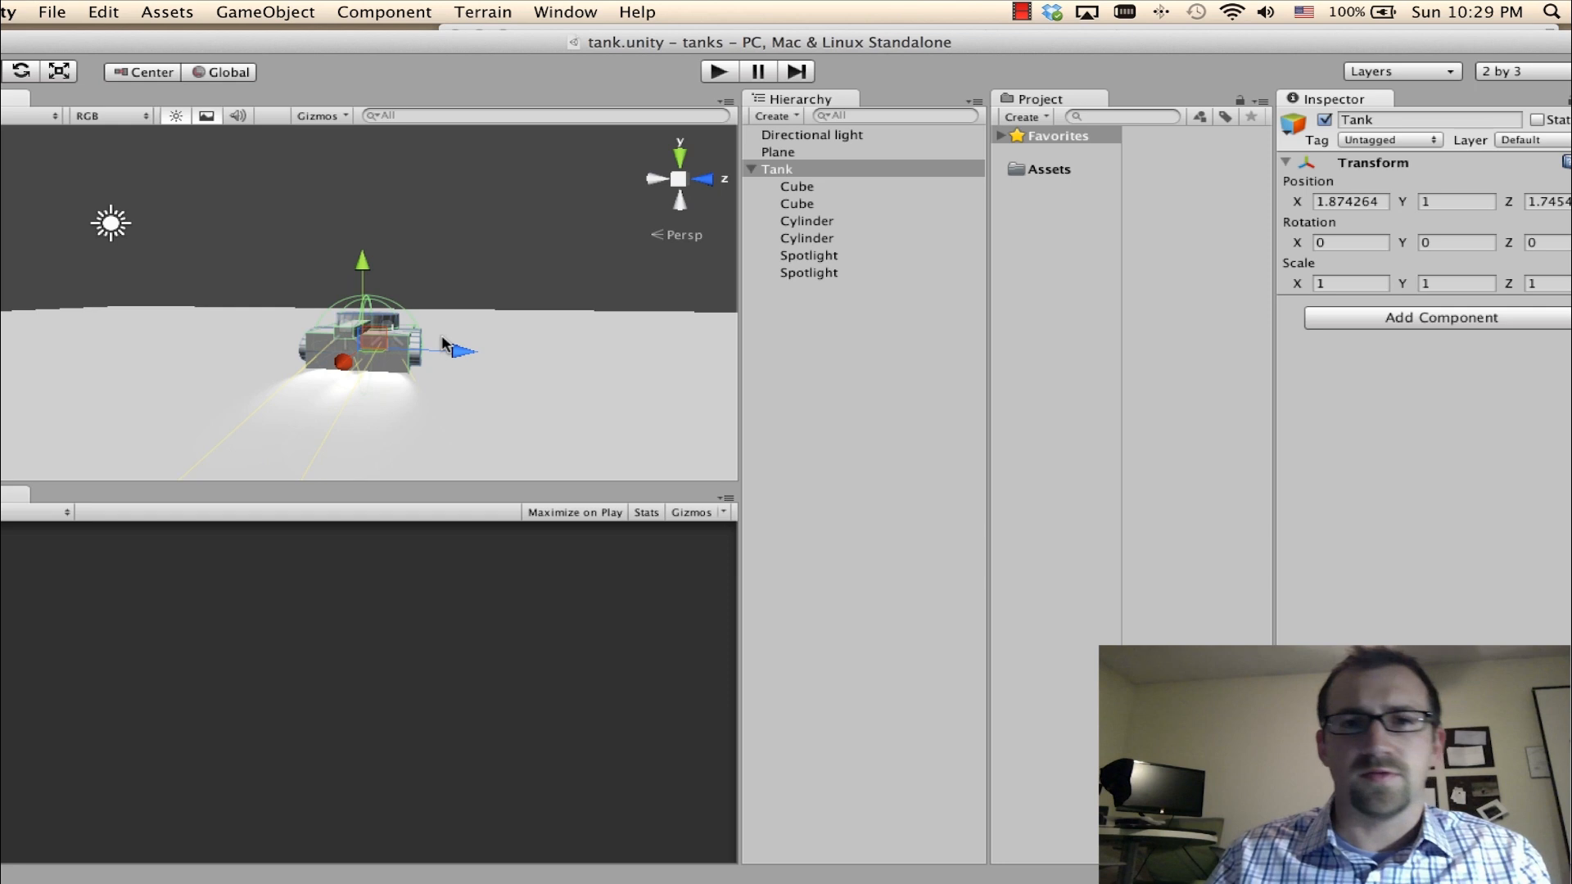